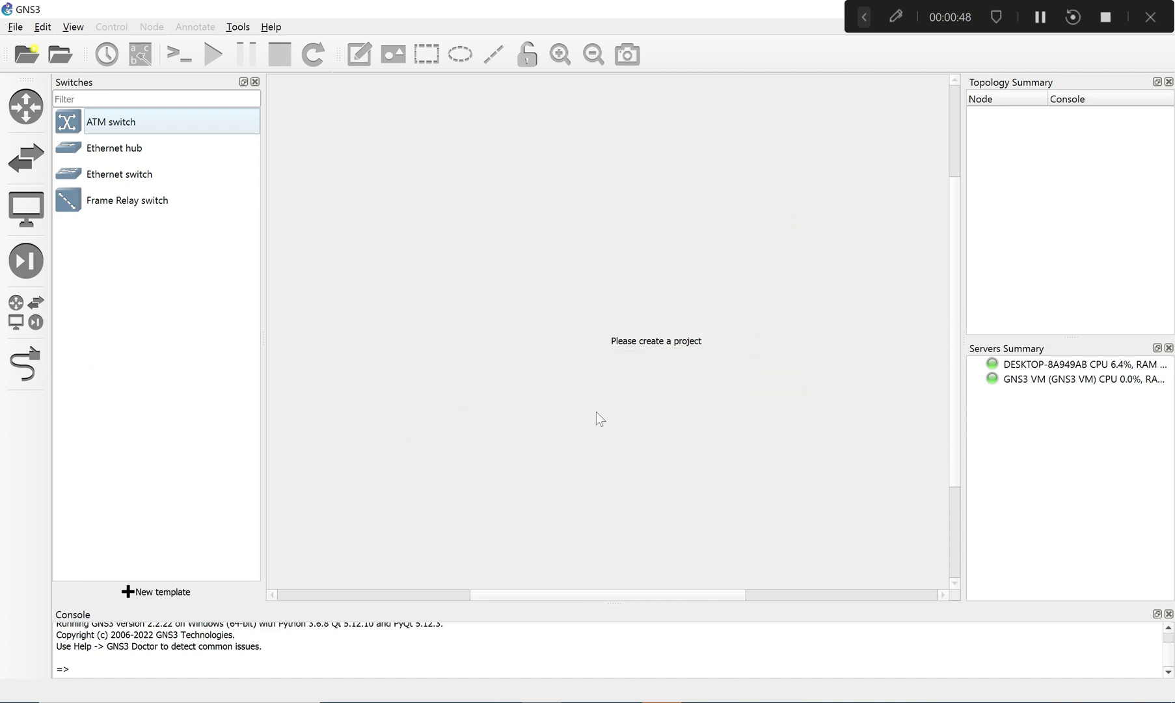
# Step: Browse the available router and switch devices and try to place an Ethernet switch in the workspace
pyautogui.click(255, 82)
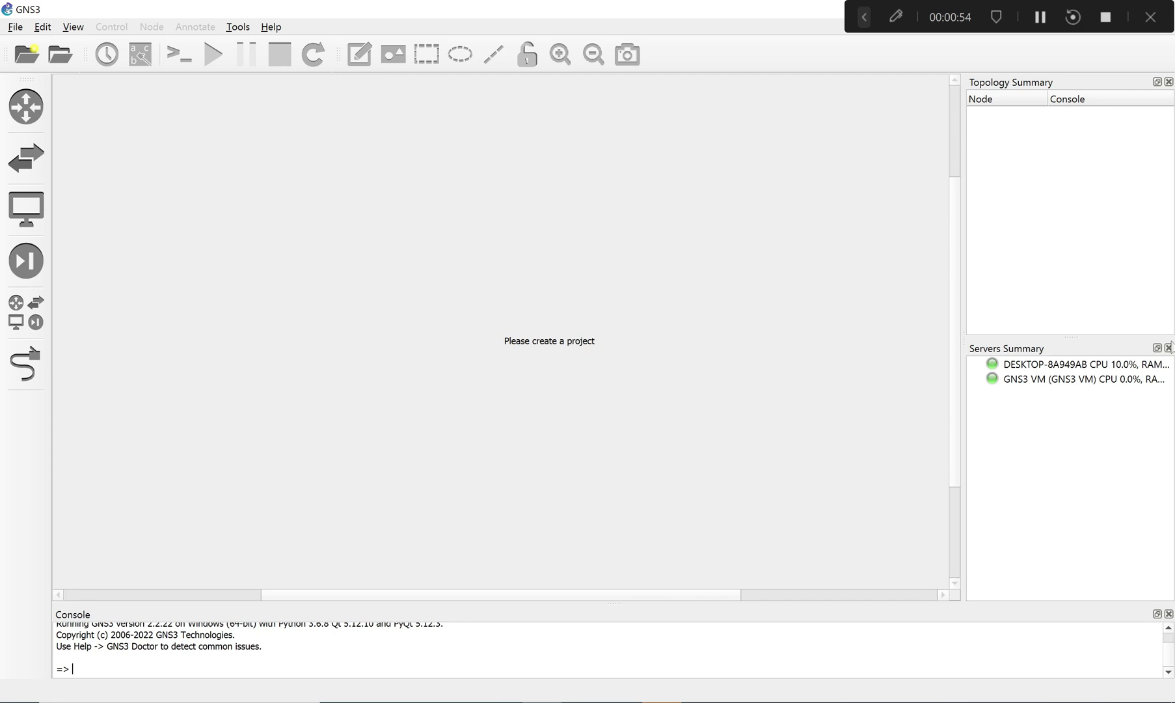
pyautogui.click(32, 110)
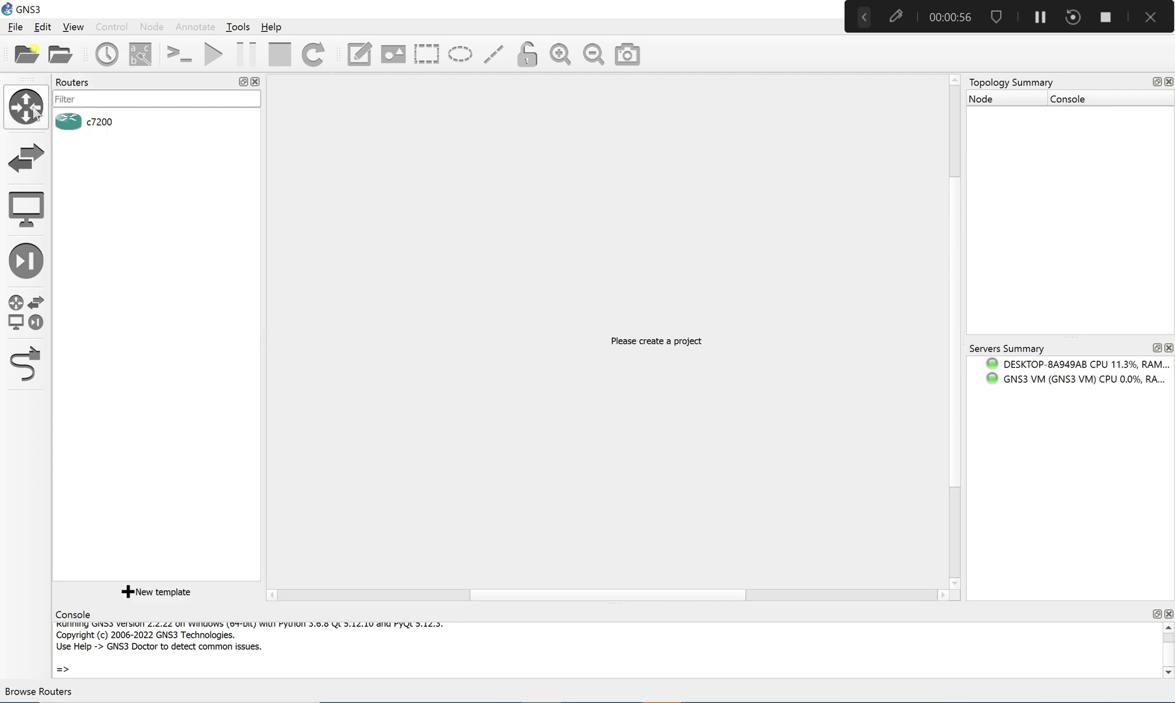
pyautogui.click(108, 126)
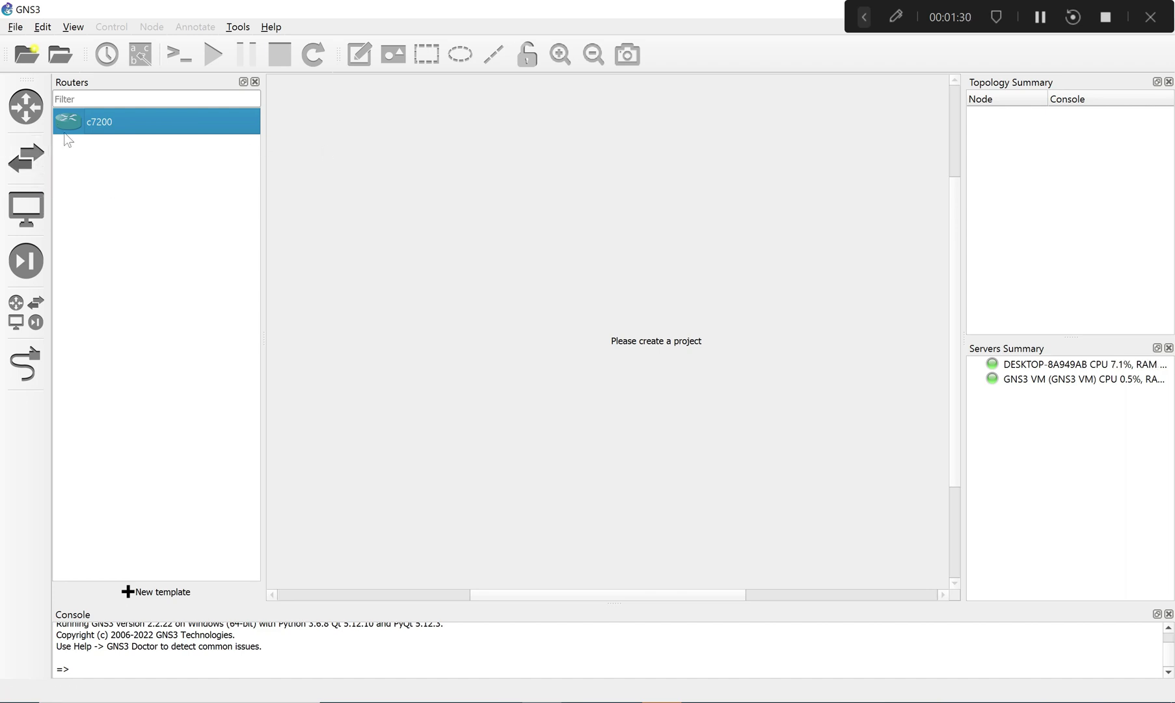
pyautogui.click(22, 168)
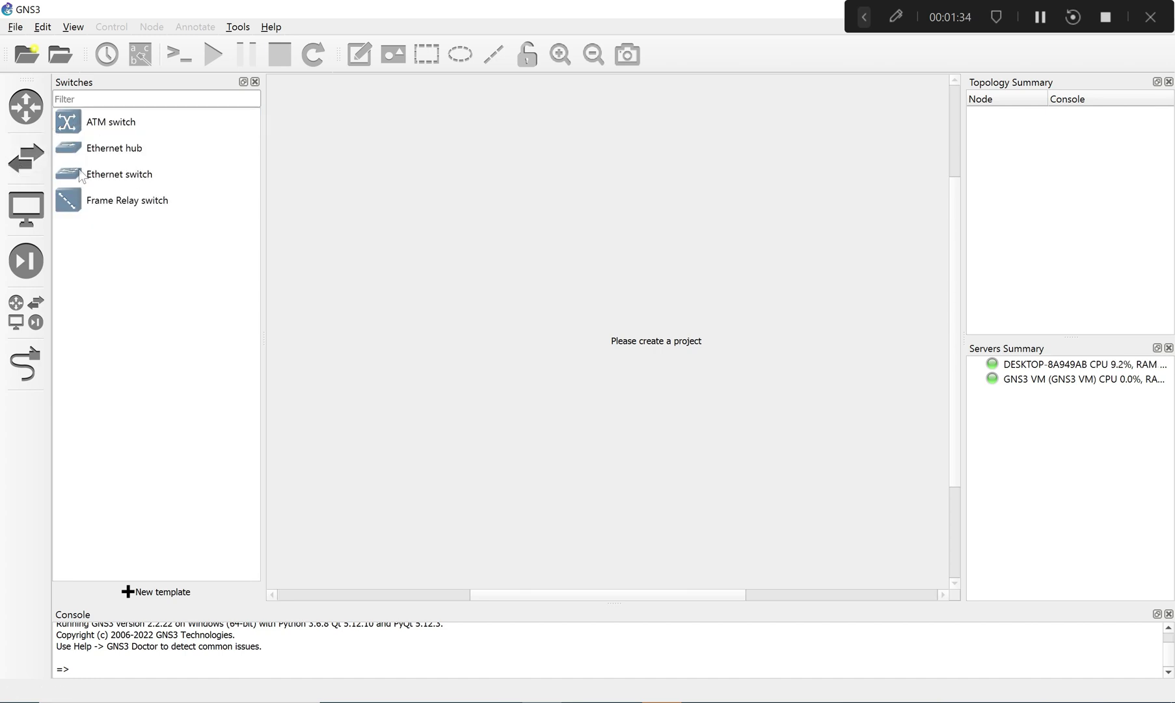
pyautogui.moveTo(107, 173); pyautogui.dragTo(338, 194)
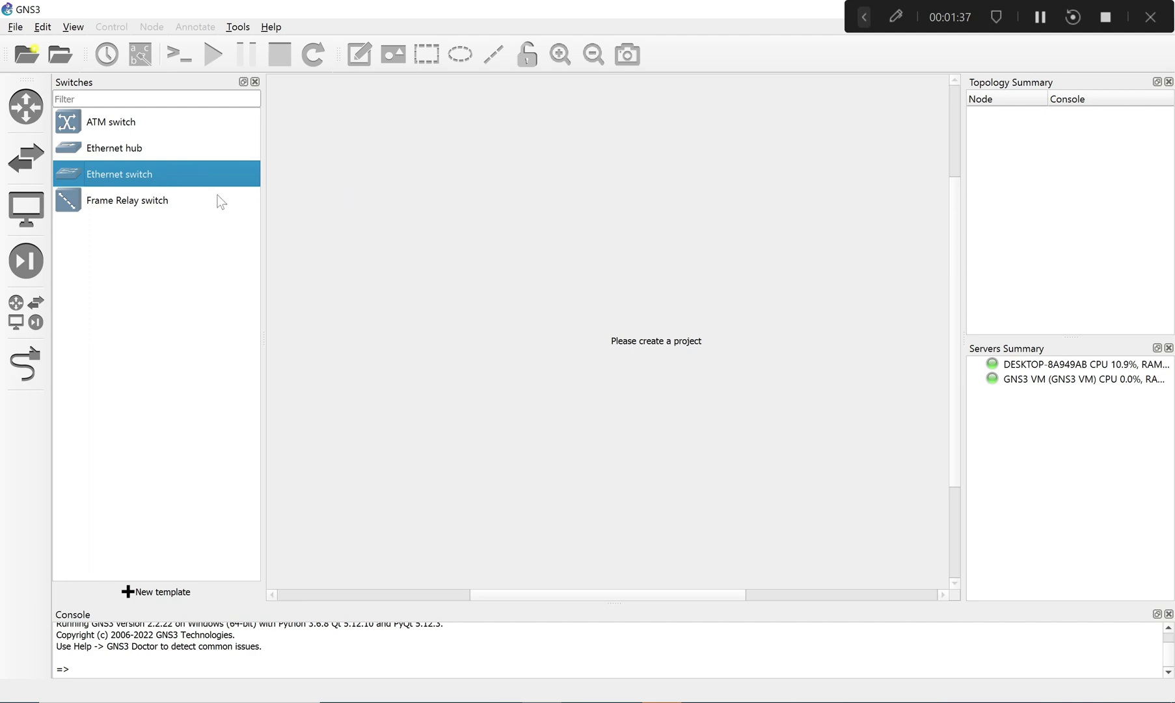
# Step: Create a new project named "DEMO_LAYER 2 SWITCH" in the default location
pyautogui.click(63, 57)
pyautogui.click(759, 29)
pyautogui.click(31, 61)
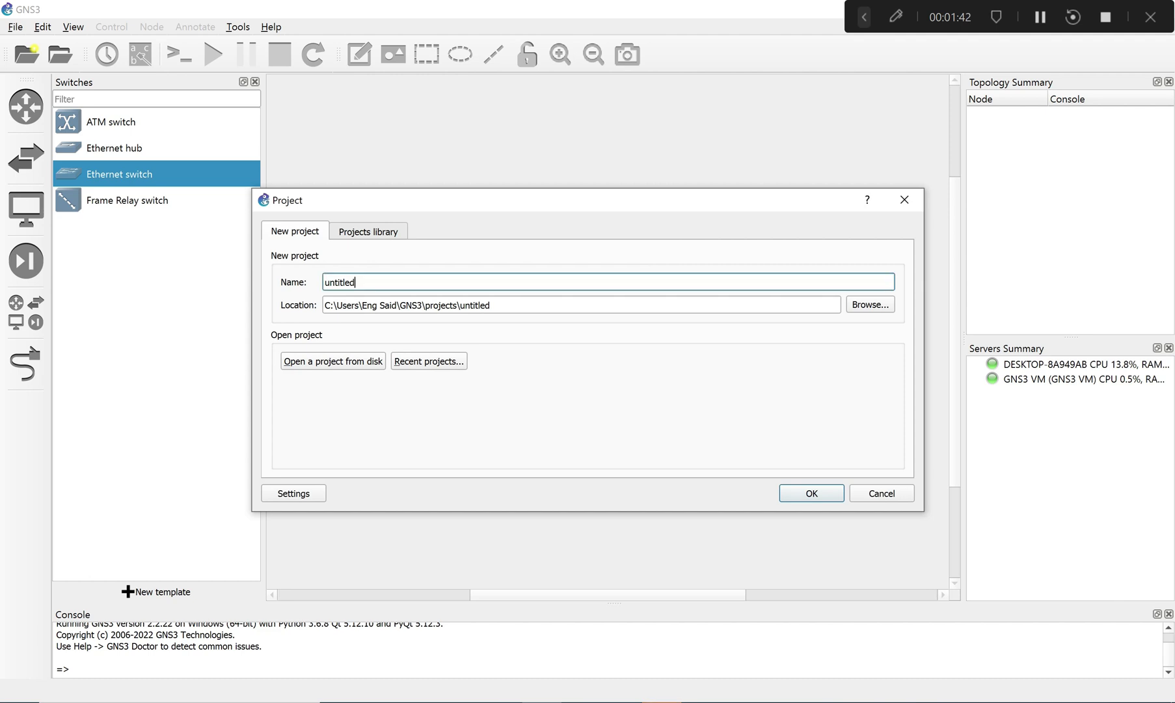
pyautogui.hotkey('ctrl', 'a')
pyautogui.write('d')
pyautogui.press('BackSpace')
pyautogui.write('dEMO')
pyautogui.press('BackSpace')
pyautogui.write('d')
pyautogui.press('BackSpace')
pyautogui.write('DEMO_LAYER ')
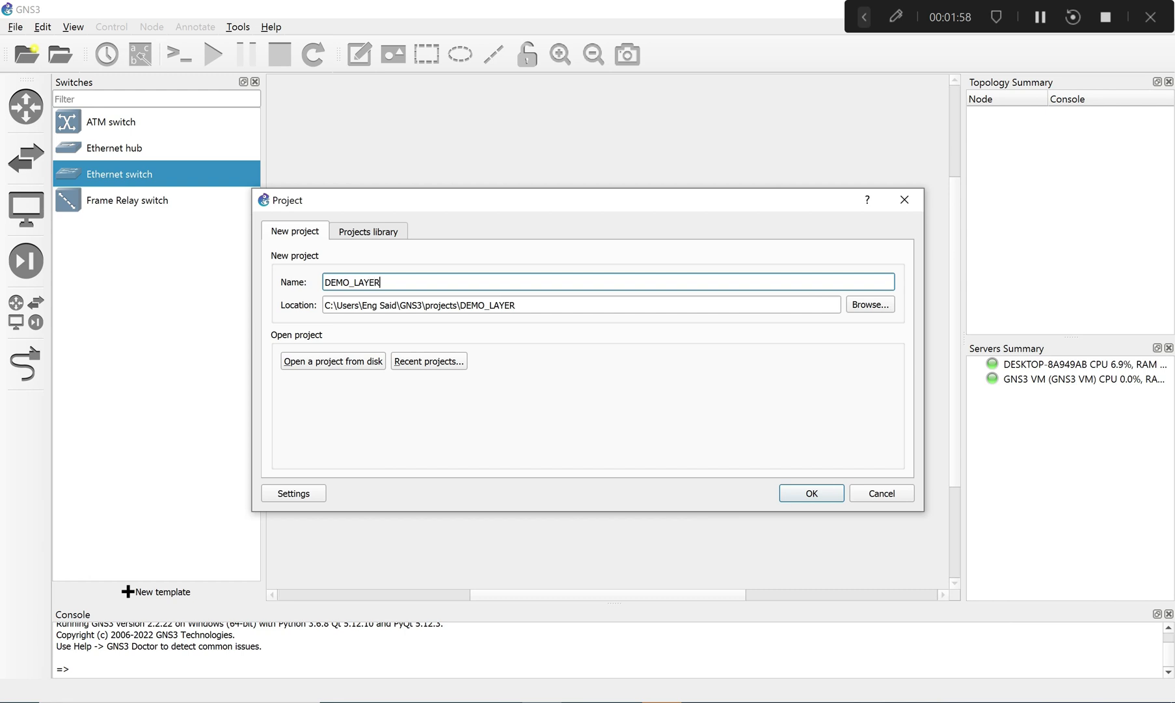
pyautogui.write('2 SWITCH')
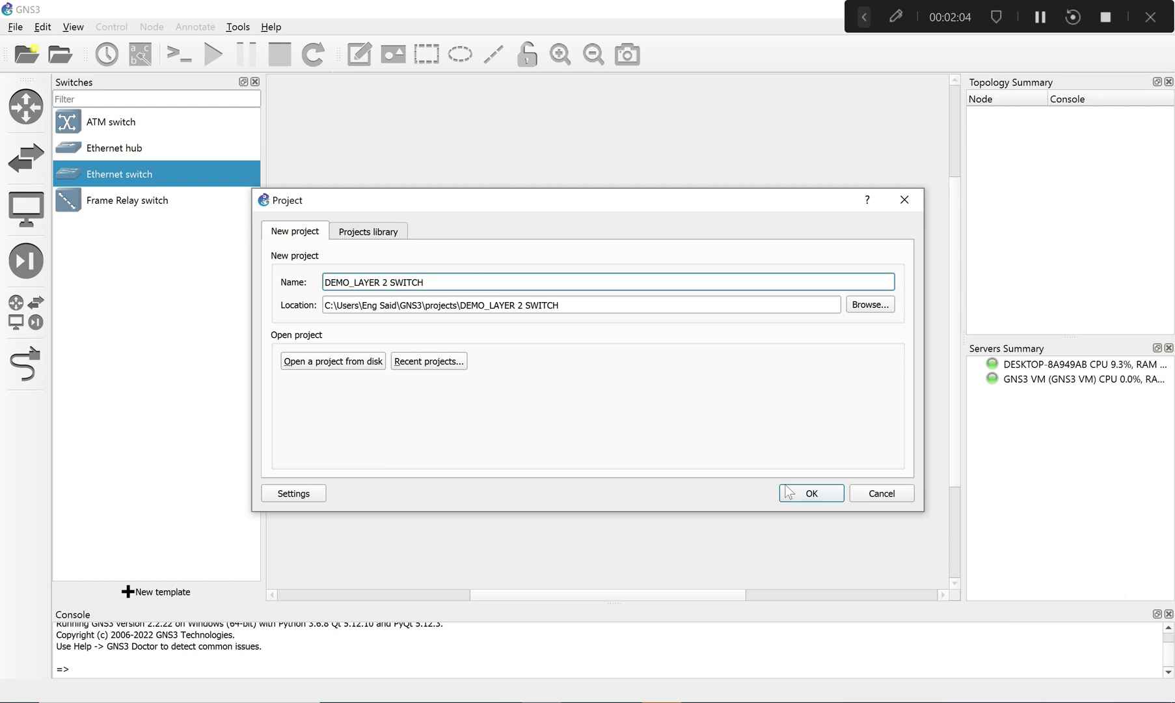
pyautogui.click(810, 496)
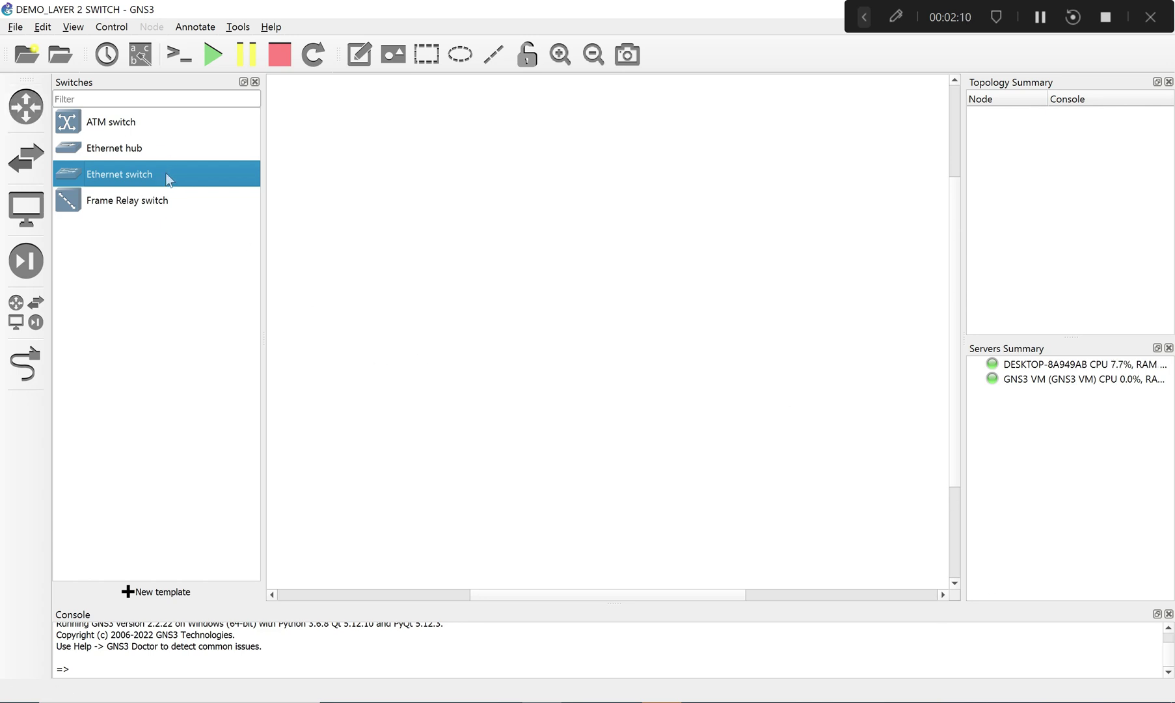
# Step: Place an Ethernet switch in the workspace on the DESKTOP-8A949AB server and view its configuration
pyautogui.moveTo(165, 173); pyautogui.dragTo(422, 285)
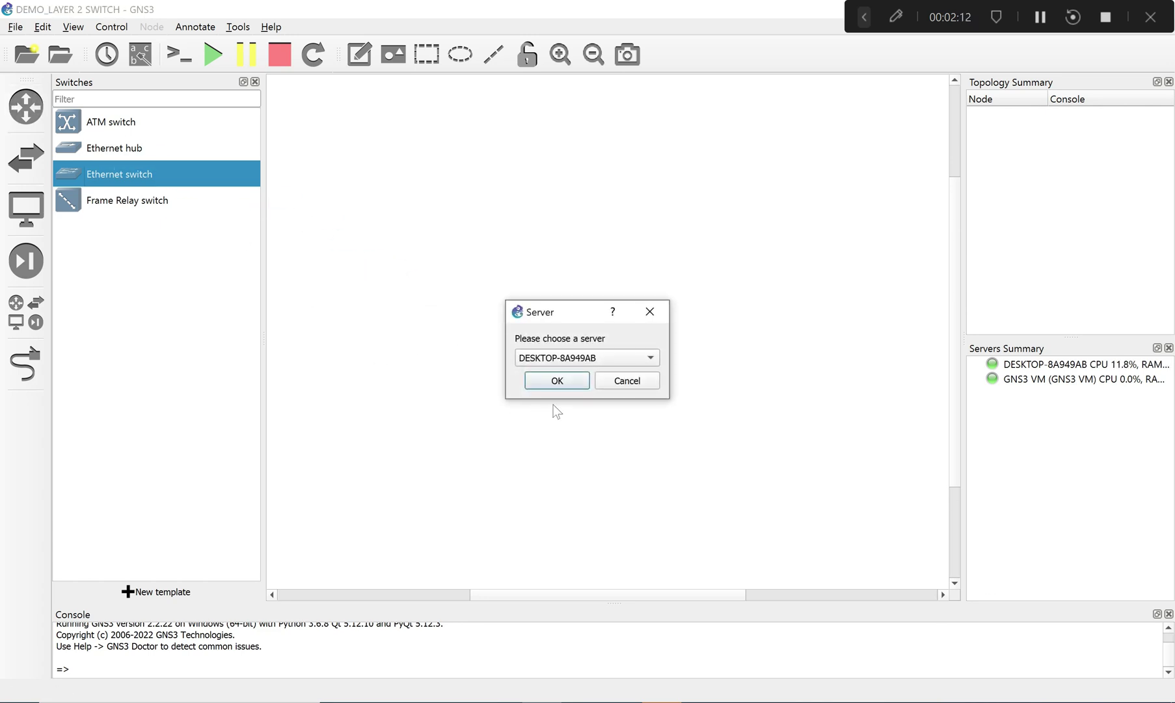
pyautogui.click(557, 381)
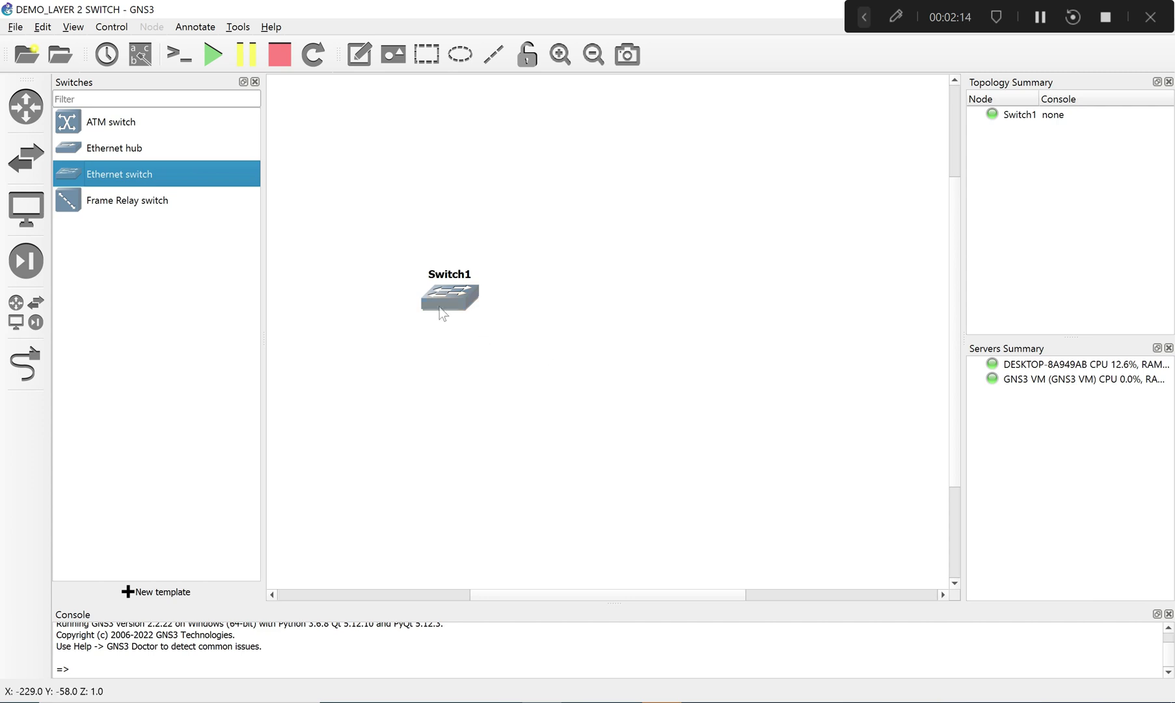
pyautogui.doubleClick(441, 312)
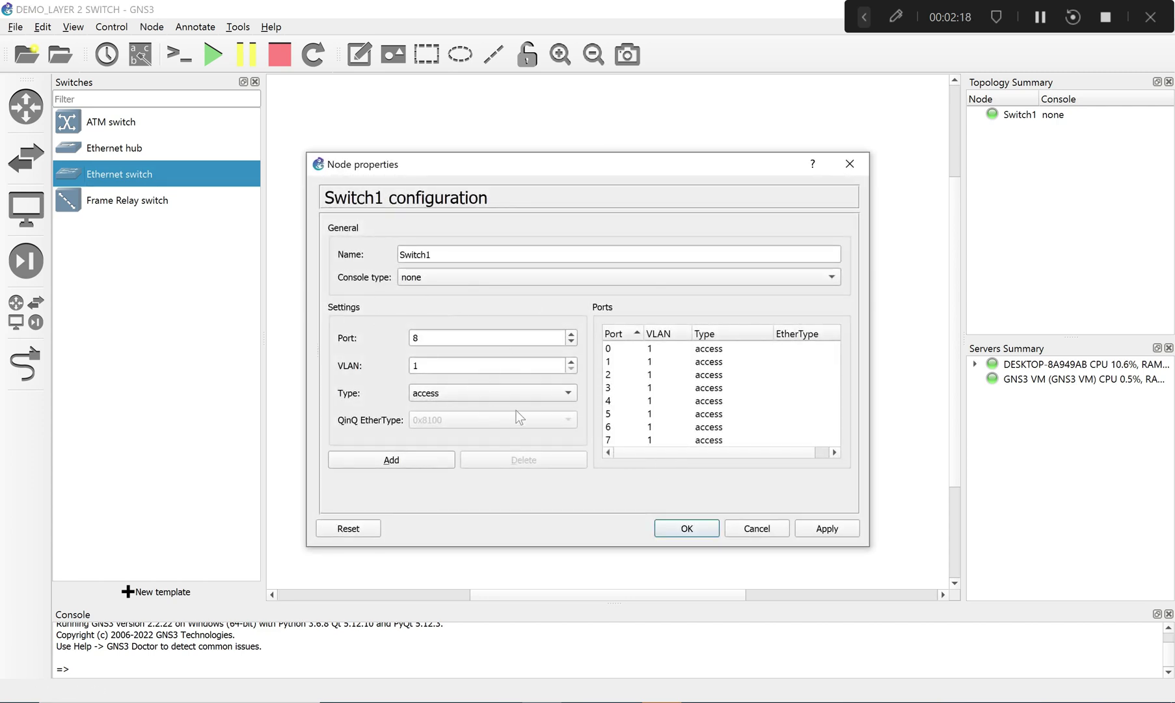
pyautogui.click(850, 164)
# Step: Permanently delete the Ethernet switch from the workspace
pyautogui.rightClick(440, 297)
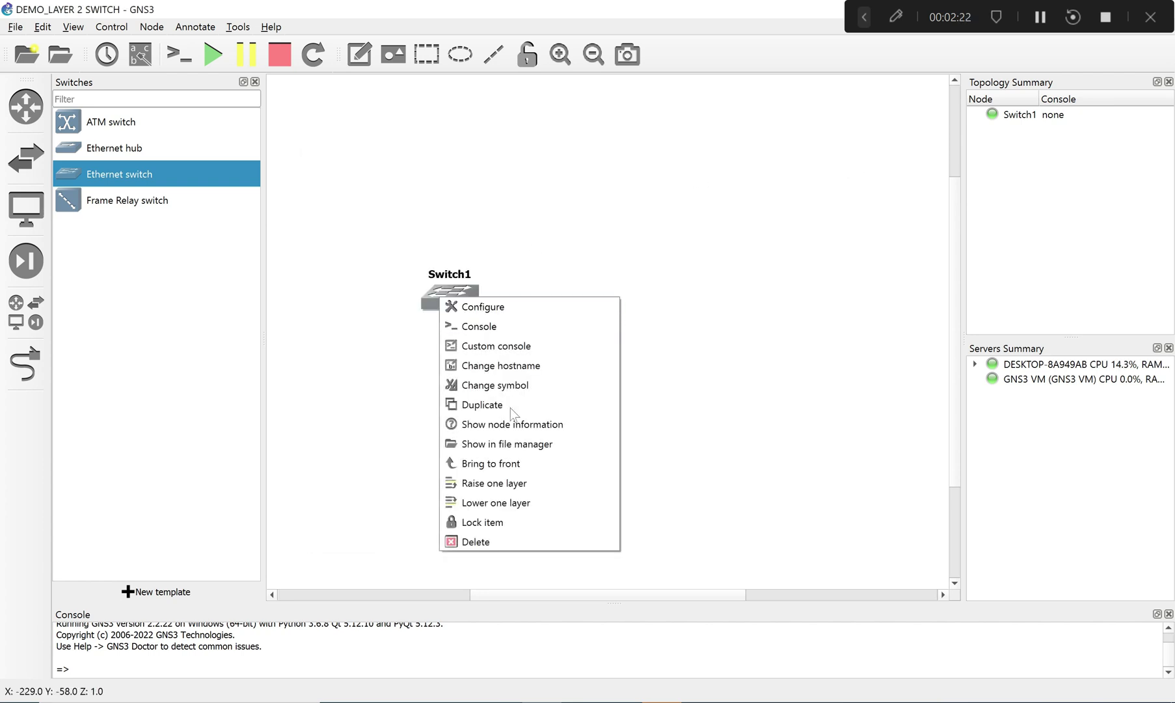
pyautogui.click(482, 547)
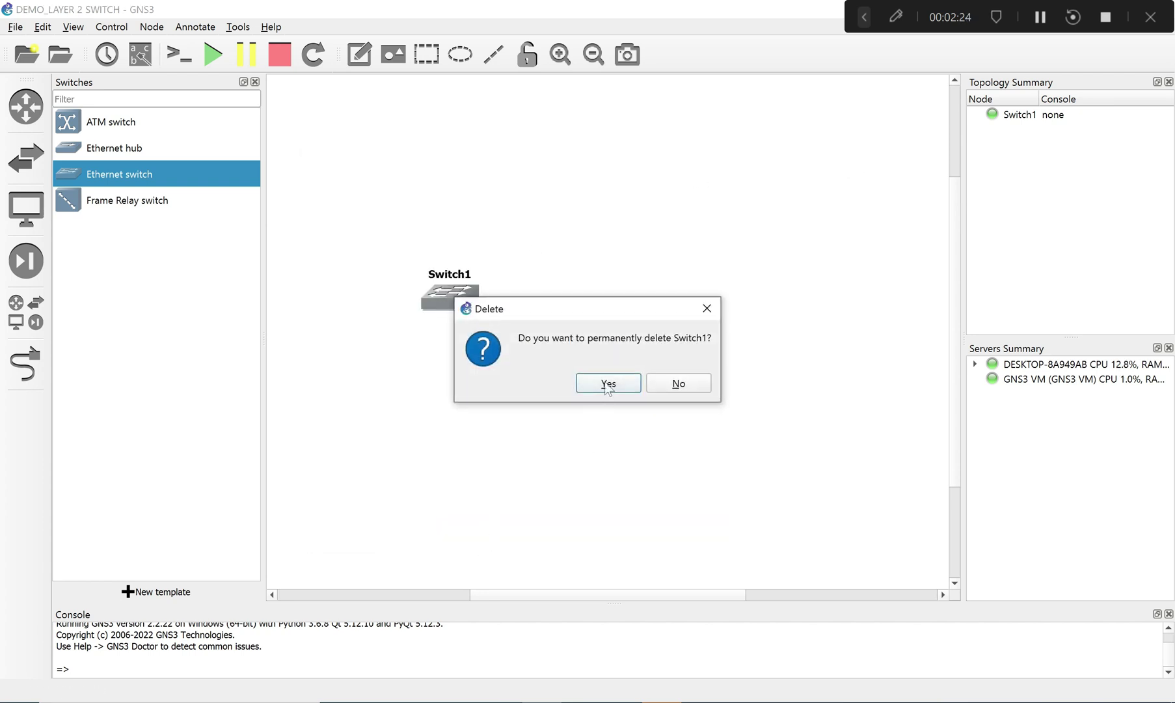
pyautogui.click(608, 385)
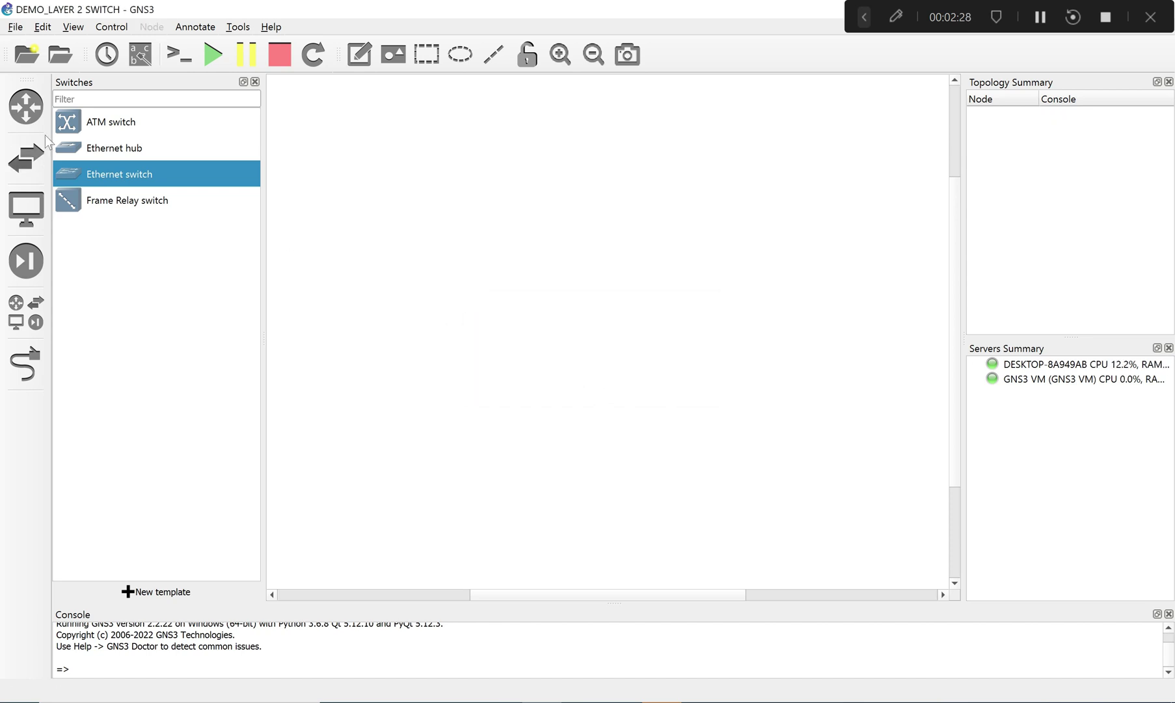
# Step: Add another Ethernet switch on the DESKTOP-8A949AB server and reposition it in the workspace
pyautogui.moveTo(161, 178); pyautogui.dragTo(341, 250)
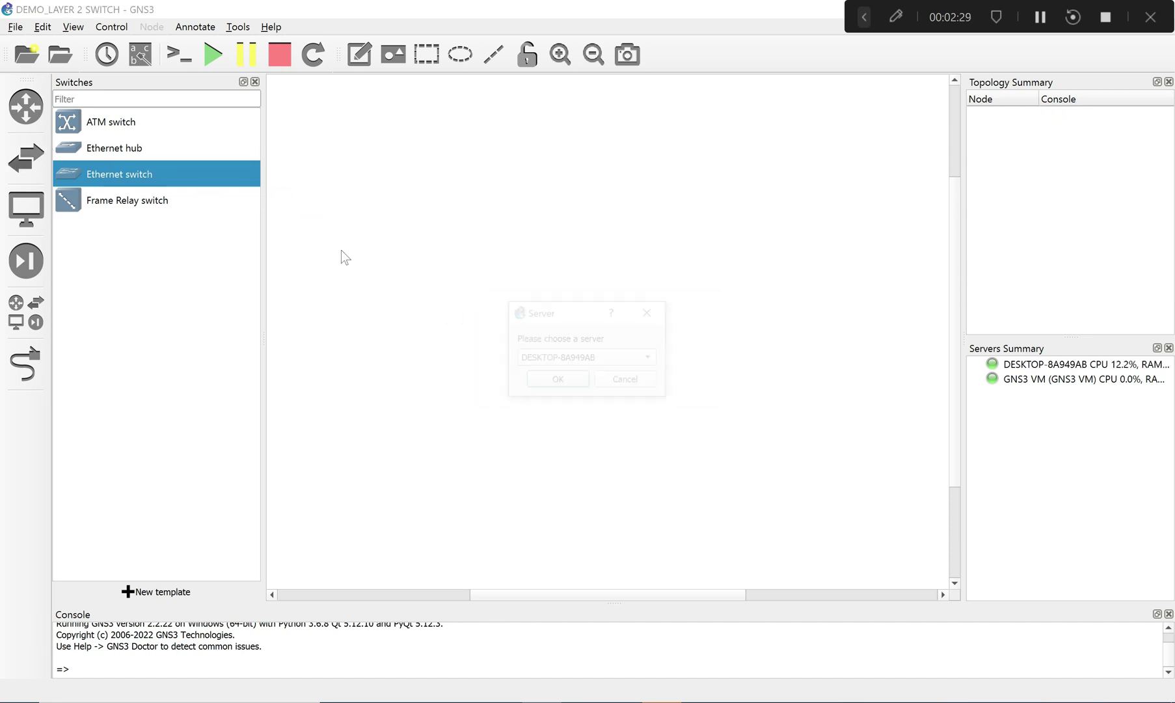
pyautogui.click(540, 380)
pyautogui.moveTo(343, 246); pyautogui.dragTo(402, 259)
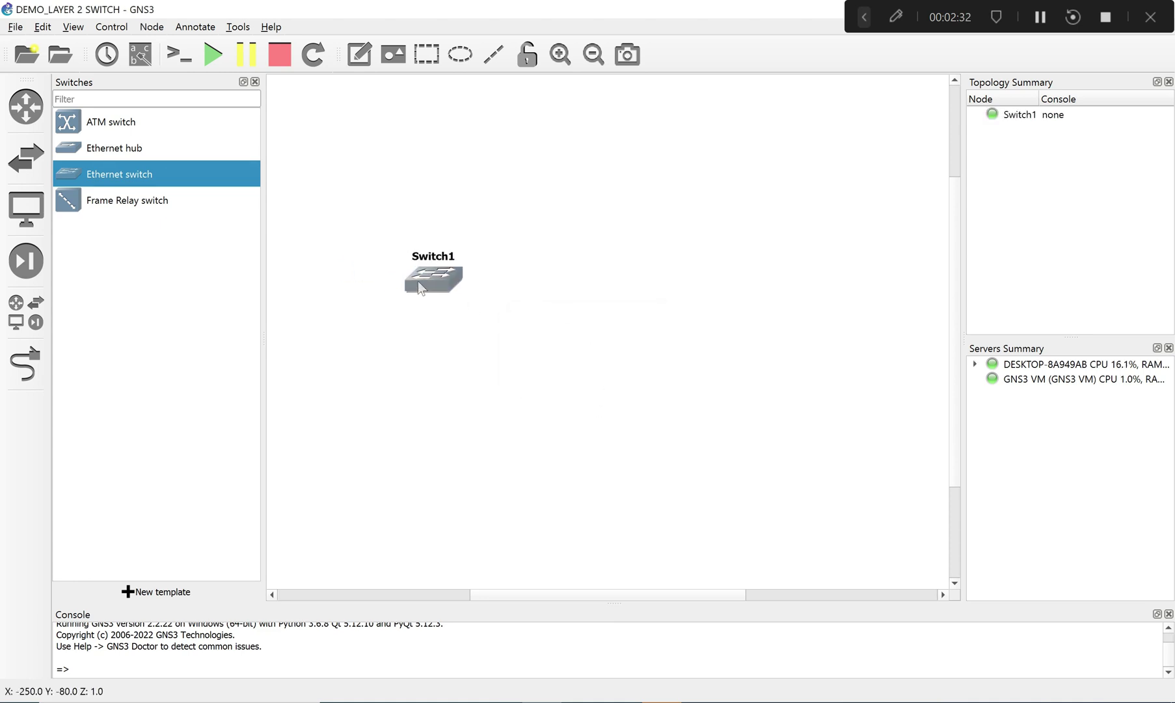
# Step: Examine the switch's port list and the available port types, leaving its configuration without saving
pyautogui.doubleClick(428, 283)
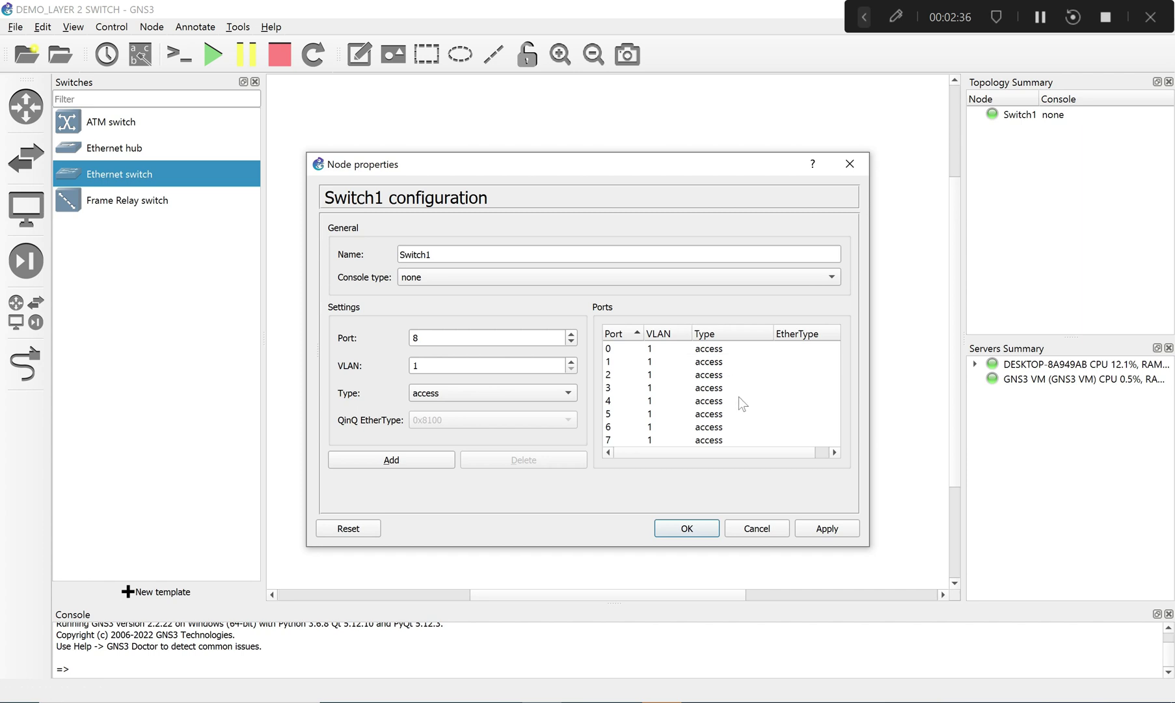
pyautogui.click(710, 413)
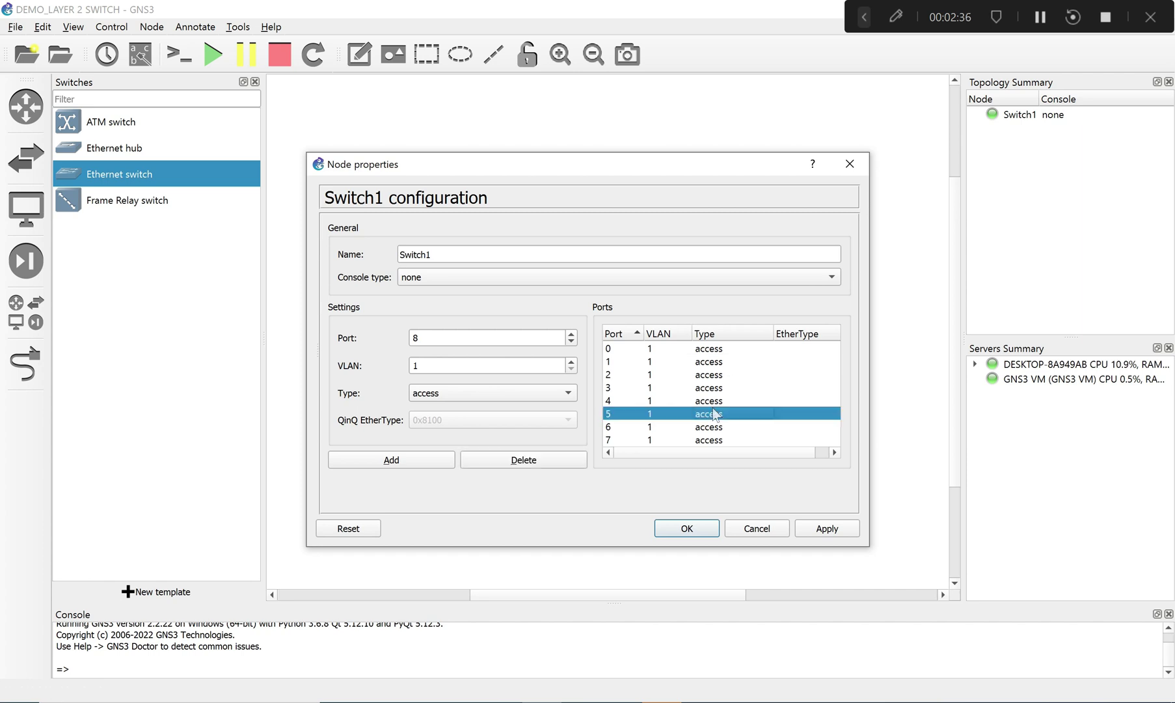
pyautogui.click(495, 393)
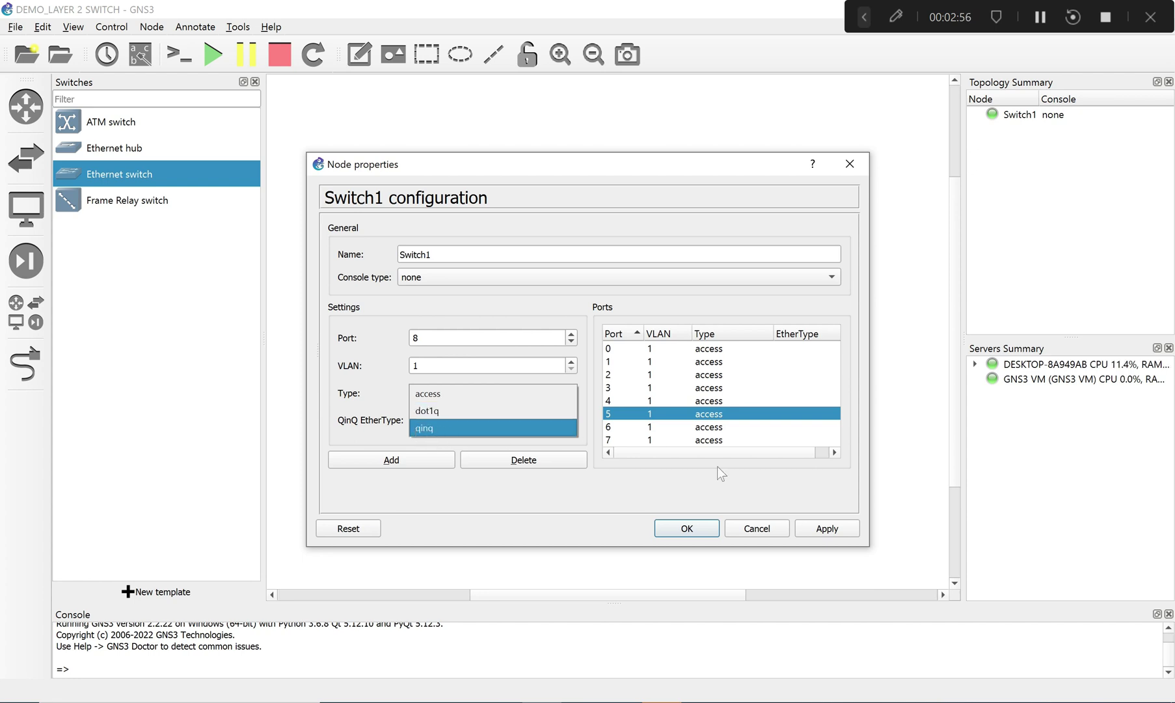
pyautogui.click(743, 529)
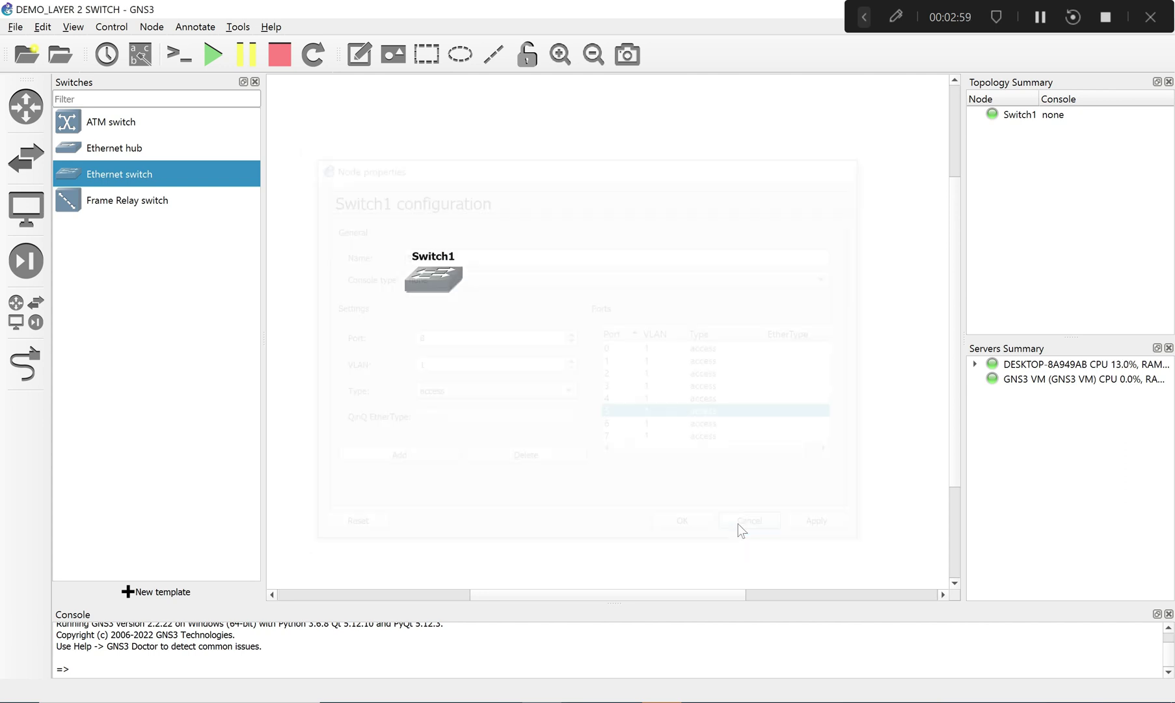
# Step: Remove Switch1 permanently from the topology
pyautogui.rightClick(427, 287)
pyautogui.click(485, 533)
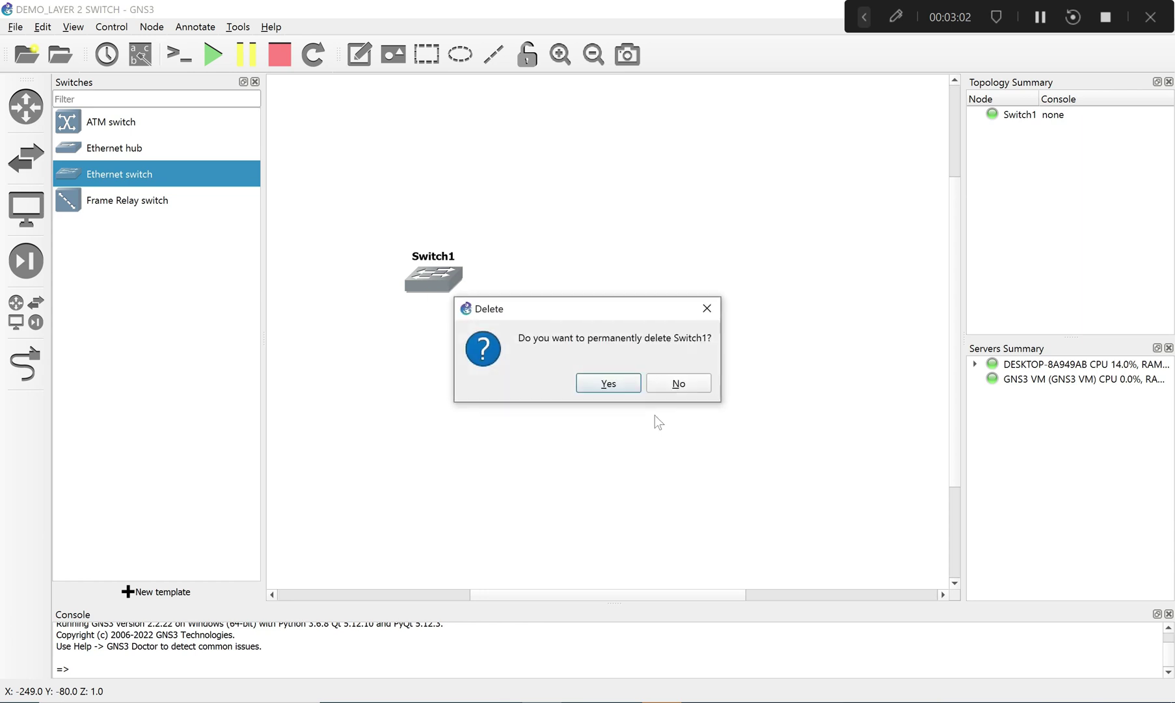
pyautogui.click(597, 384)
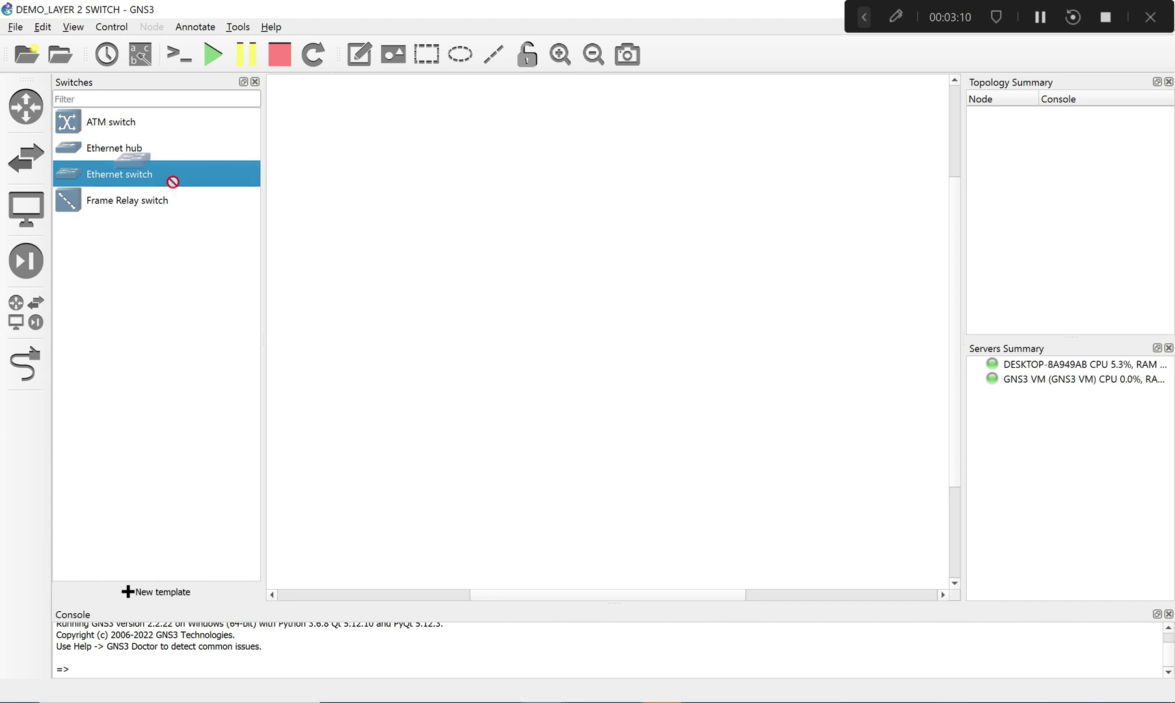
# Step: Place a fresh Ethernet switch in the workspace on the DESKTOP-8A949AB server and open its configuration
pyautogui.moveTo(143, 177); pyautogui.dragTo(417, 264)
pyautogui.click(552, 382)
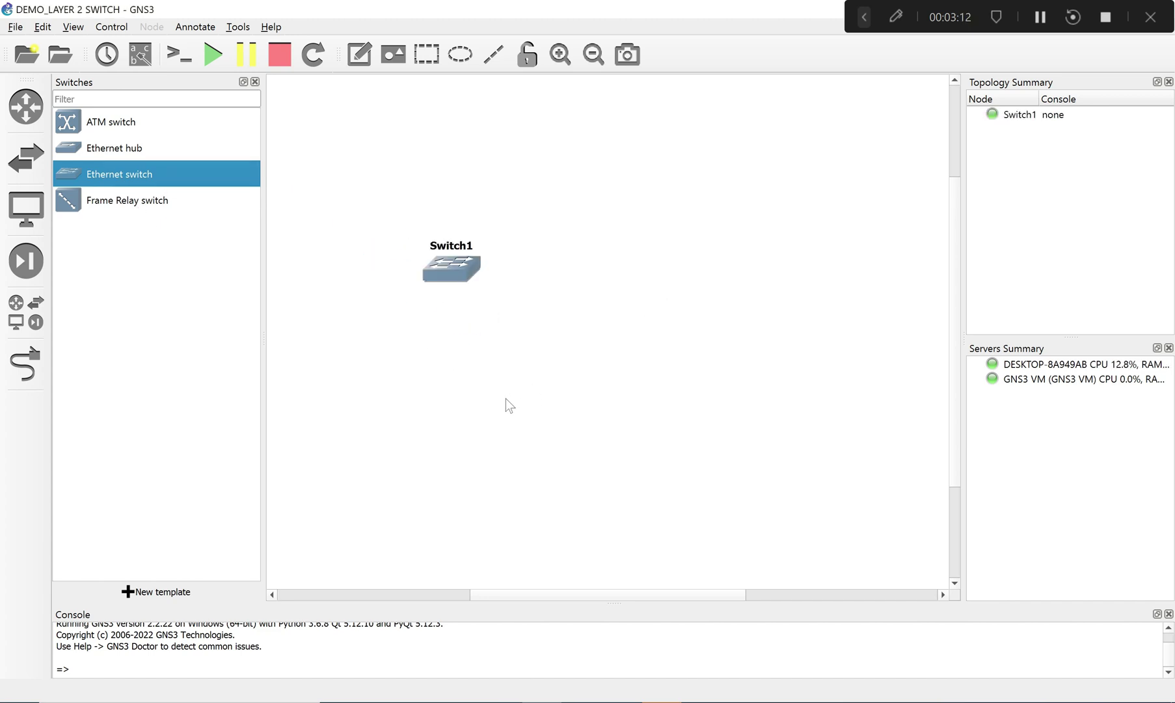
pyautogui.doubleClick(427, 268)
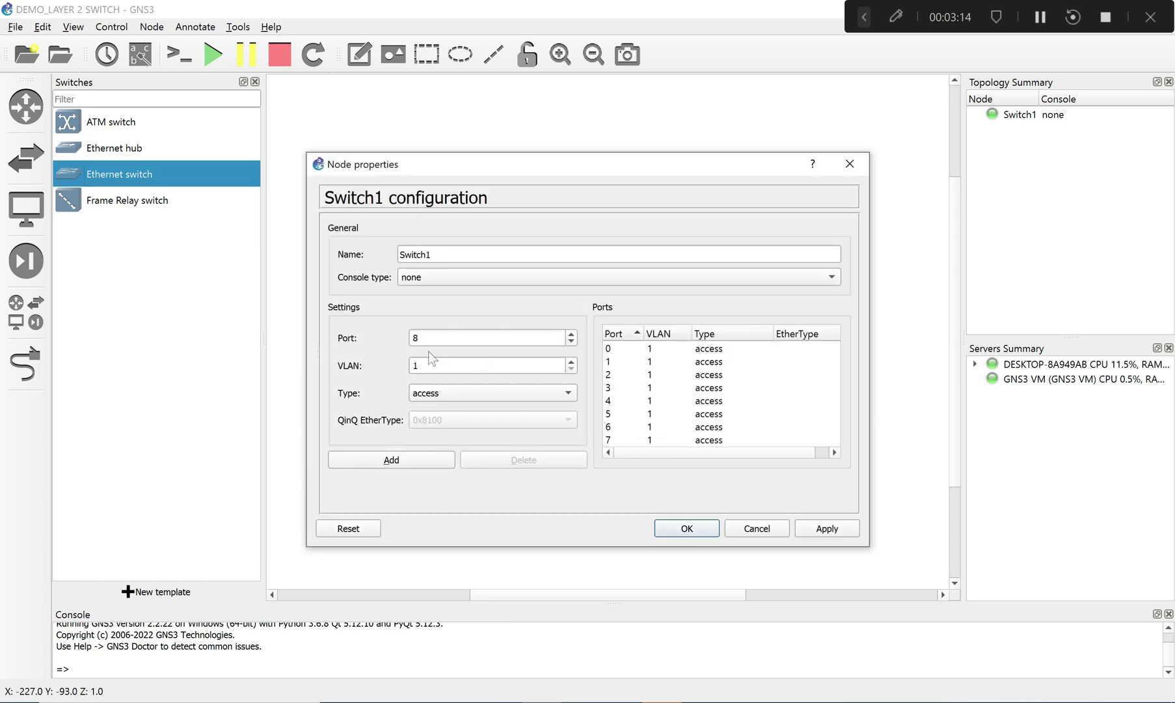
# Step: Set the port settings in the Switch1 configuration to VLAN 3 and type dot1q
pyautogui.click(571, 362)
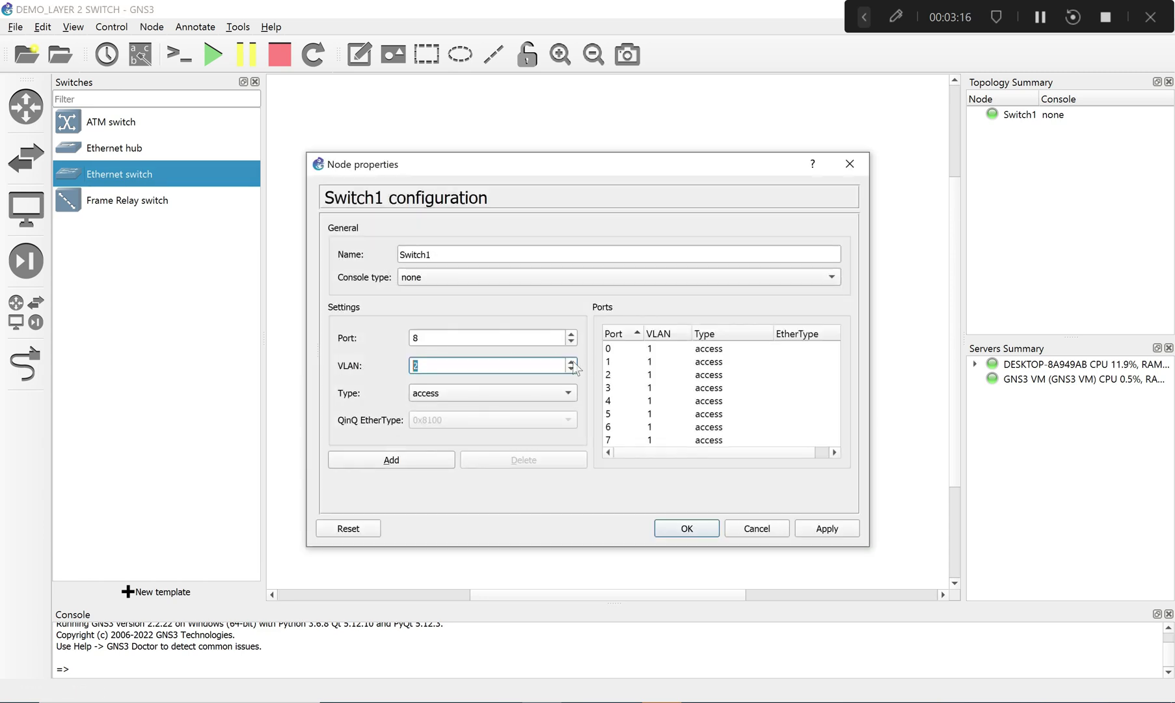
pyautogui.click(703, 364)
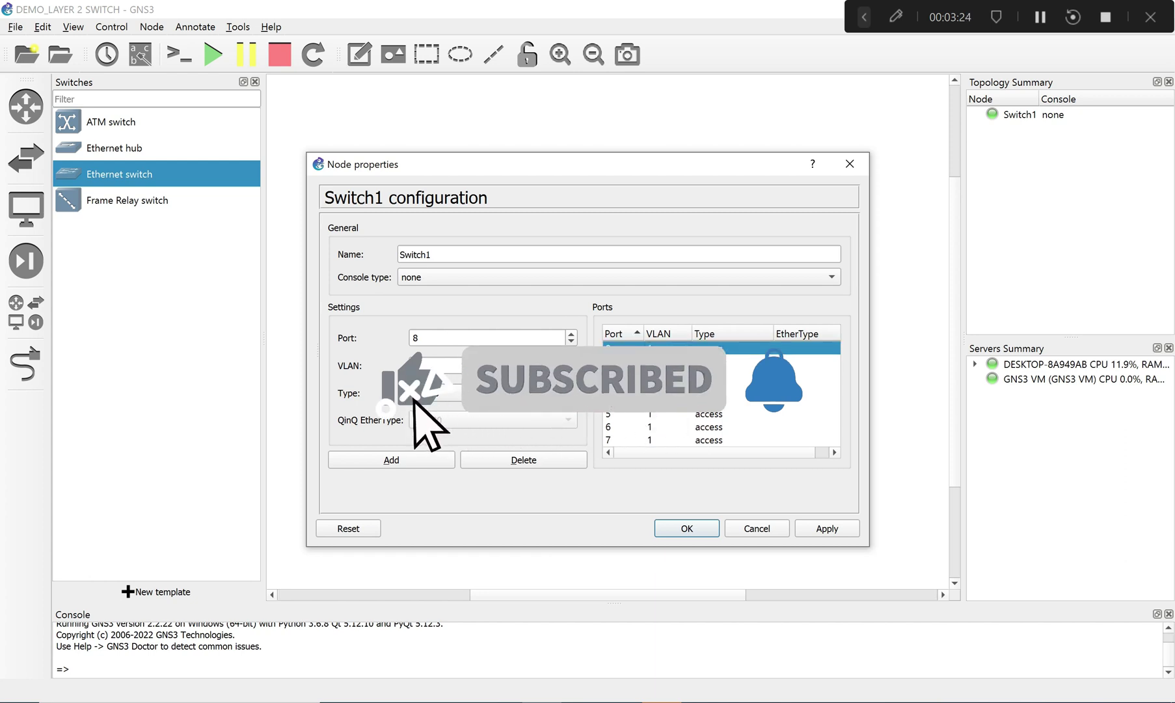
pyautogui.click(520, 398)
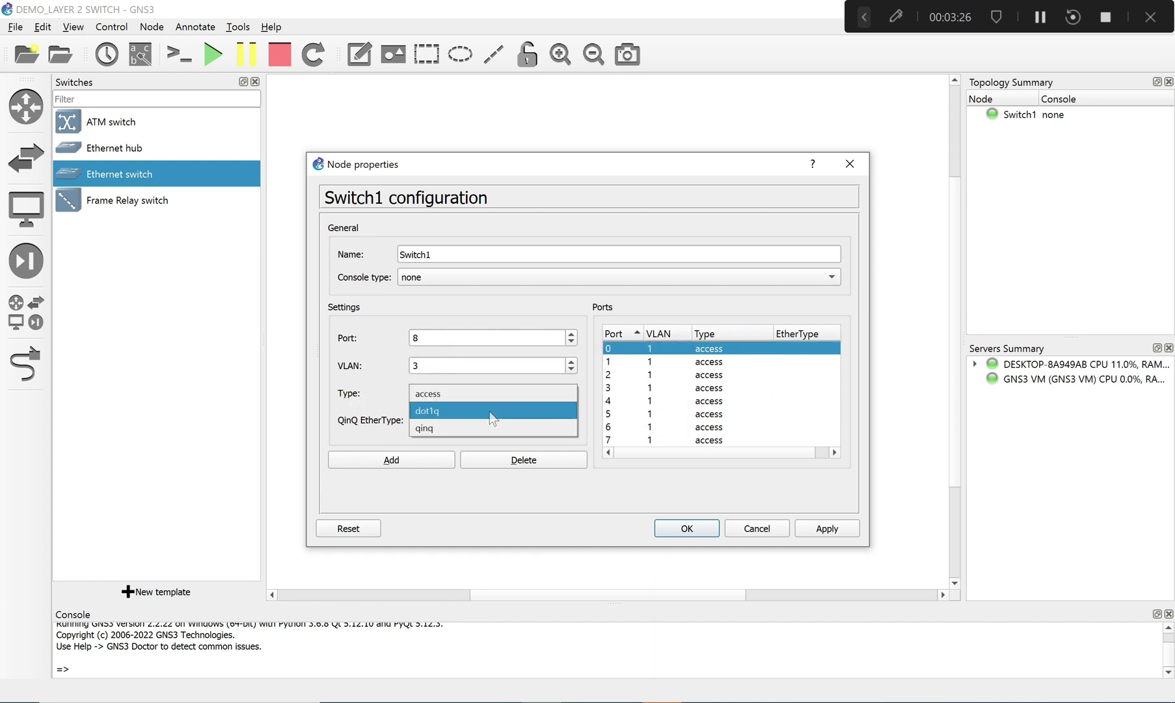
pyautogui.click(480, 412)
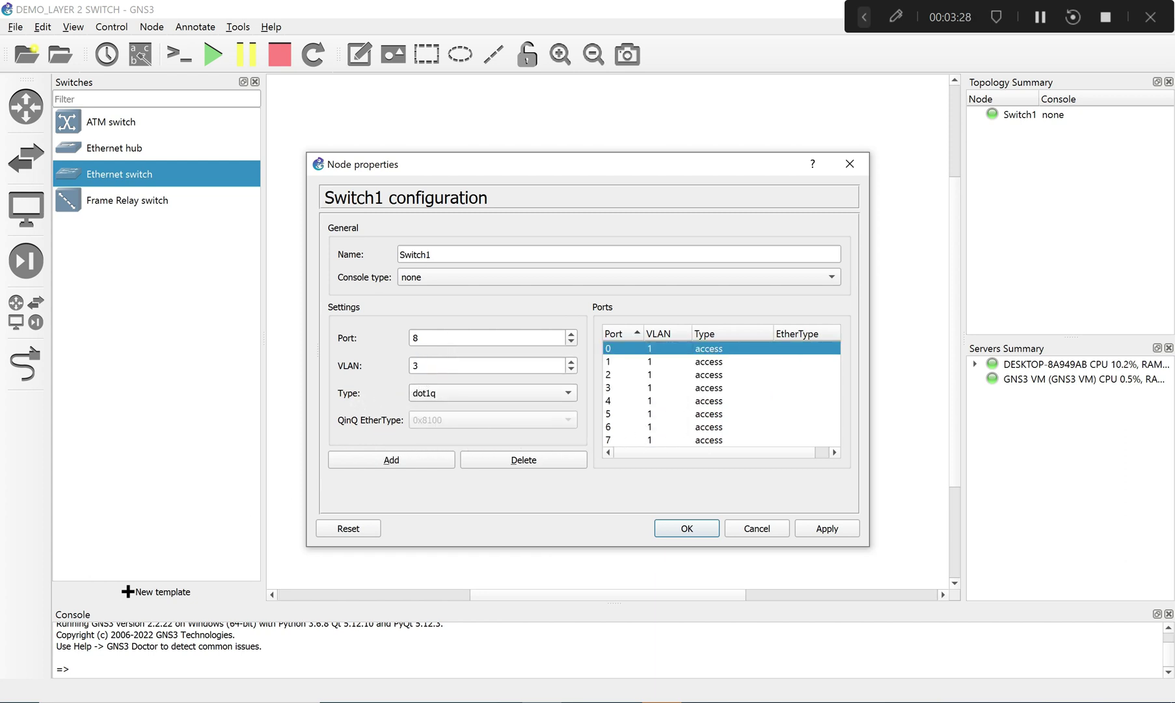
pyautogui.doubleClick(417, 365)
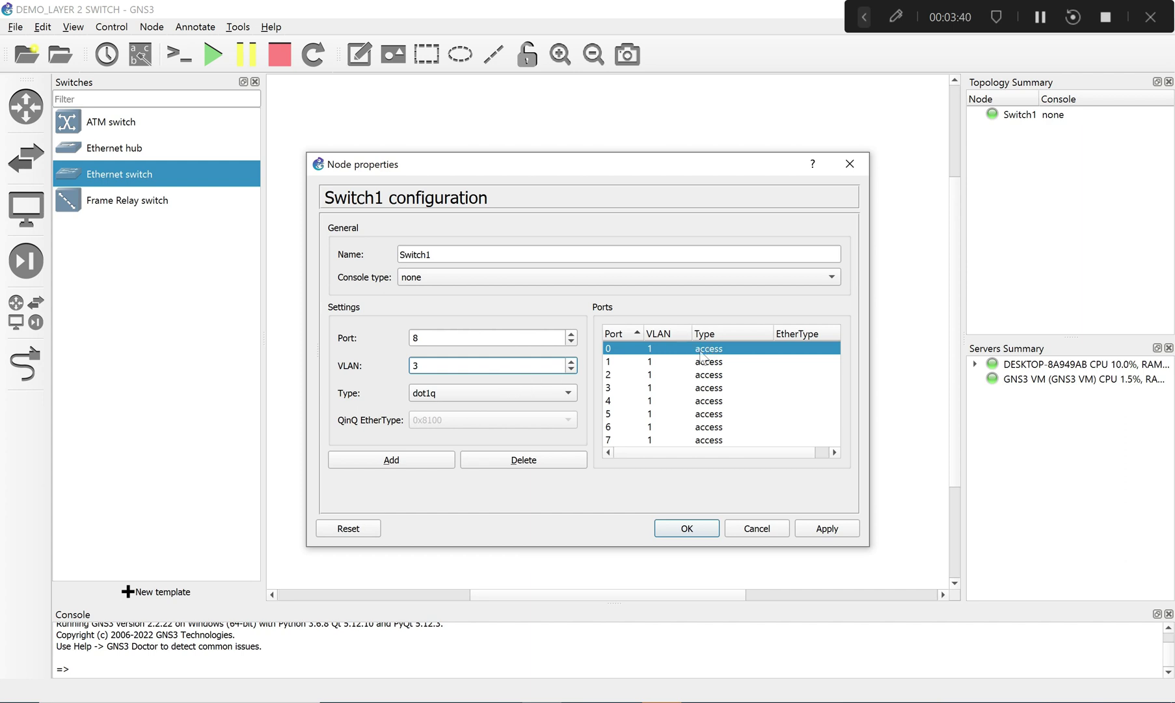
# Step: Add port 8 to Switch1 with the VLAN 3 dot1q settings, apply the change and select the new port
pyautogui.click(829, 530)
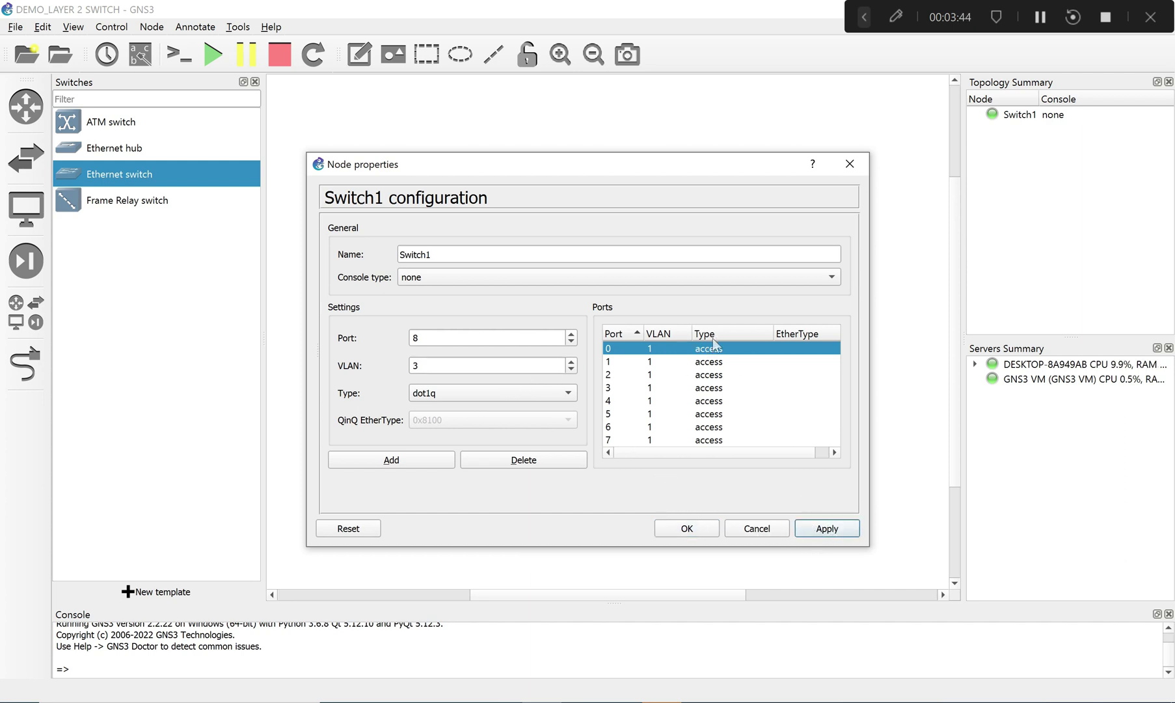
pyautogui.click(701, 352)
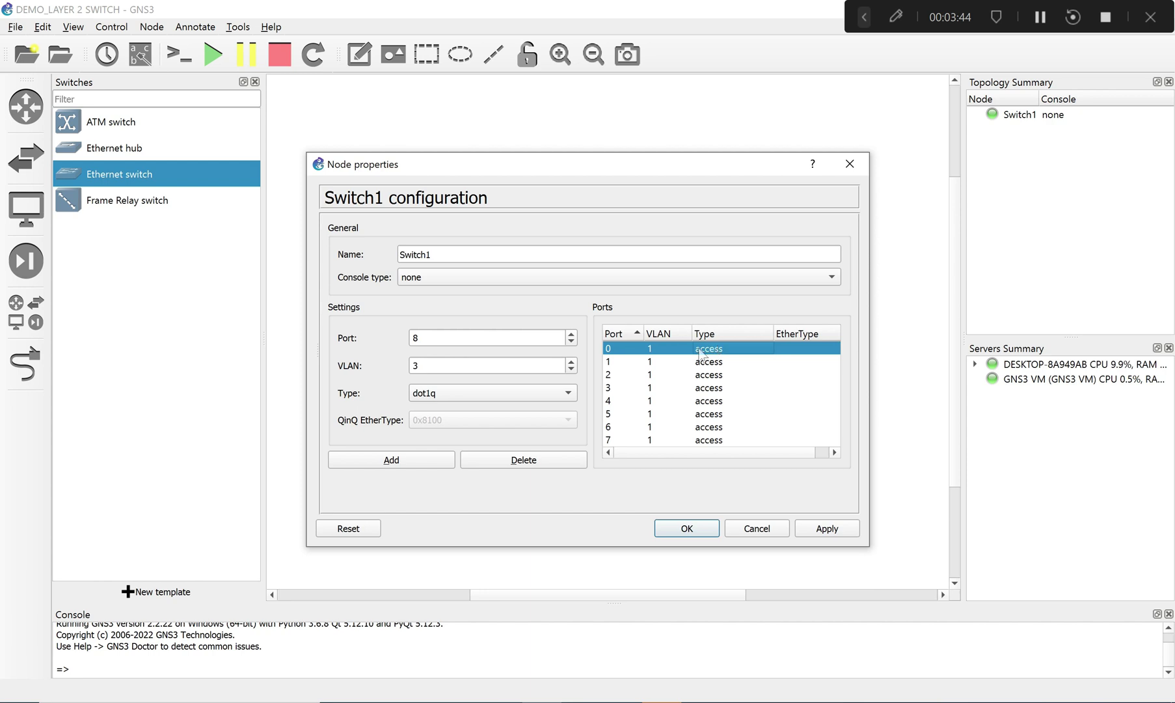
pyautogui.click(383, 465)
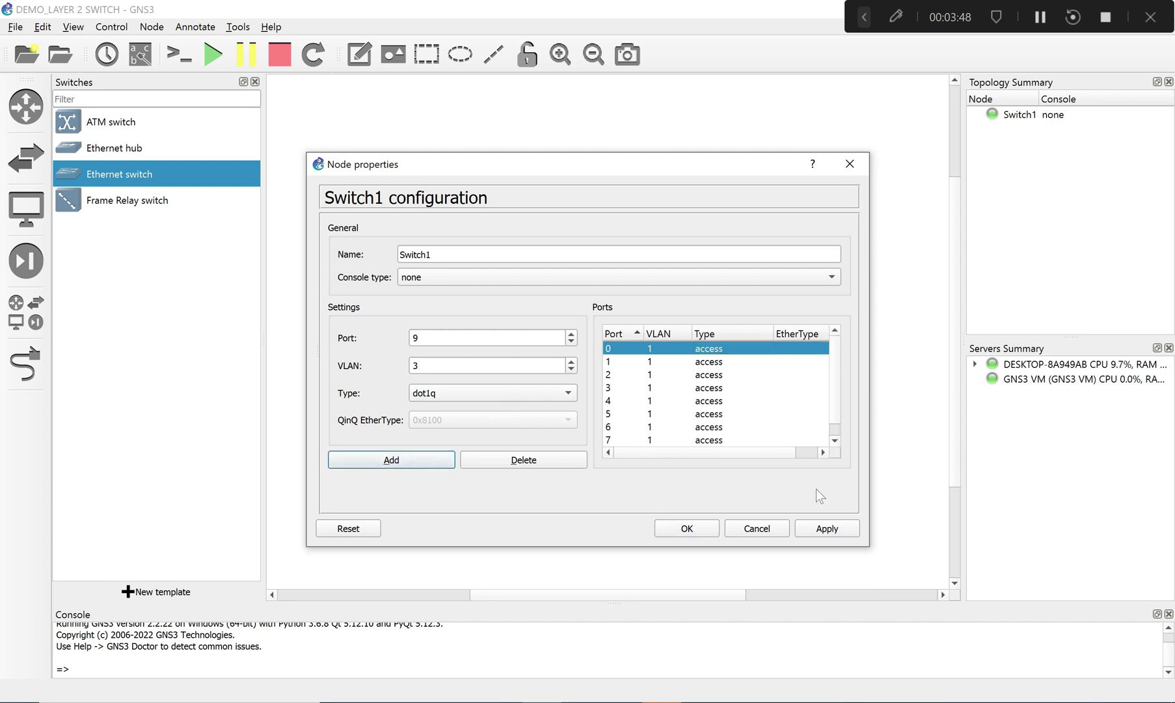
pyautogui.click(820, 530)
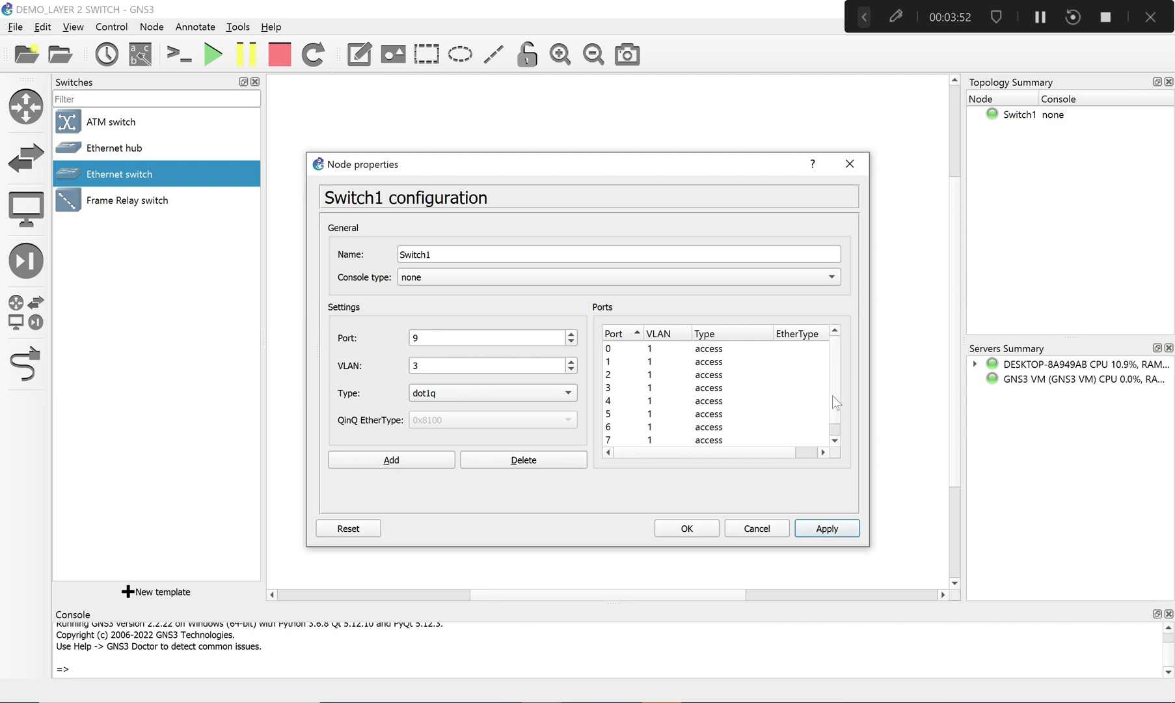
pyautogui.scroll(-1, 832, 395)
pyautogui.click(706, 441)
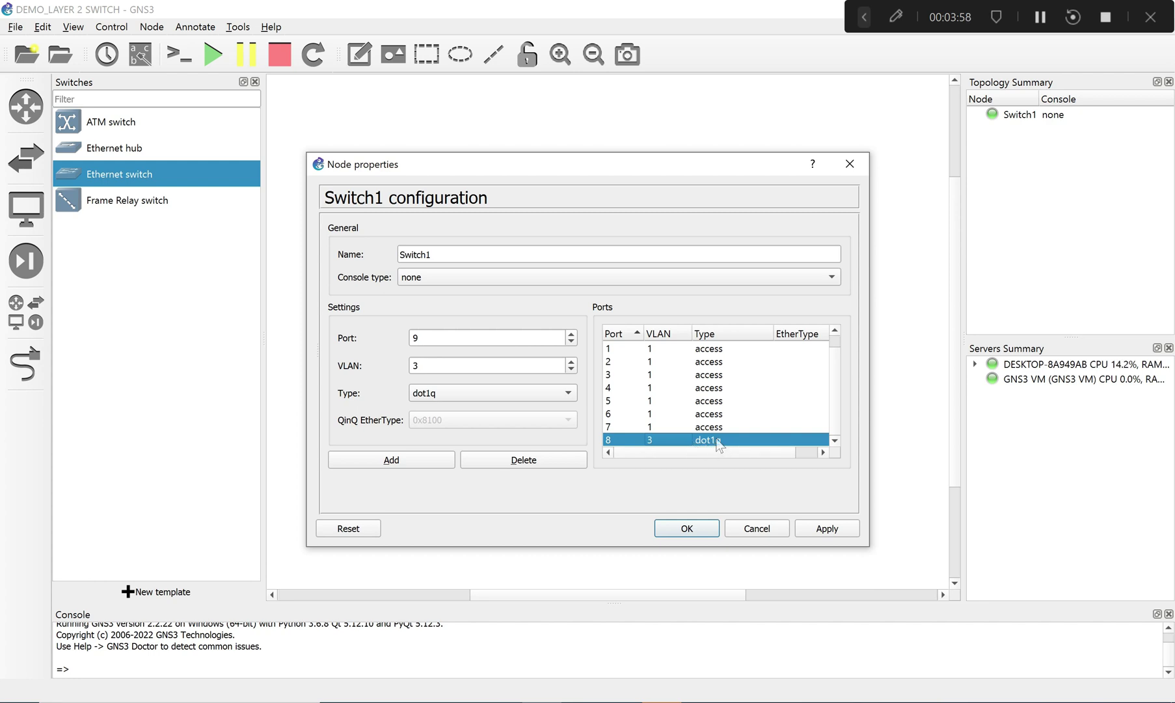
# Step: Dismiss the Switch1 configuration dialog and delete Switch1 from the topology
pyautogui.click(755, 530)
pyautogui.rightClick(434, 272)
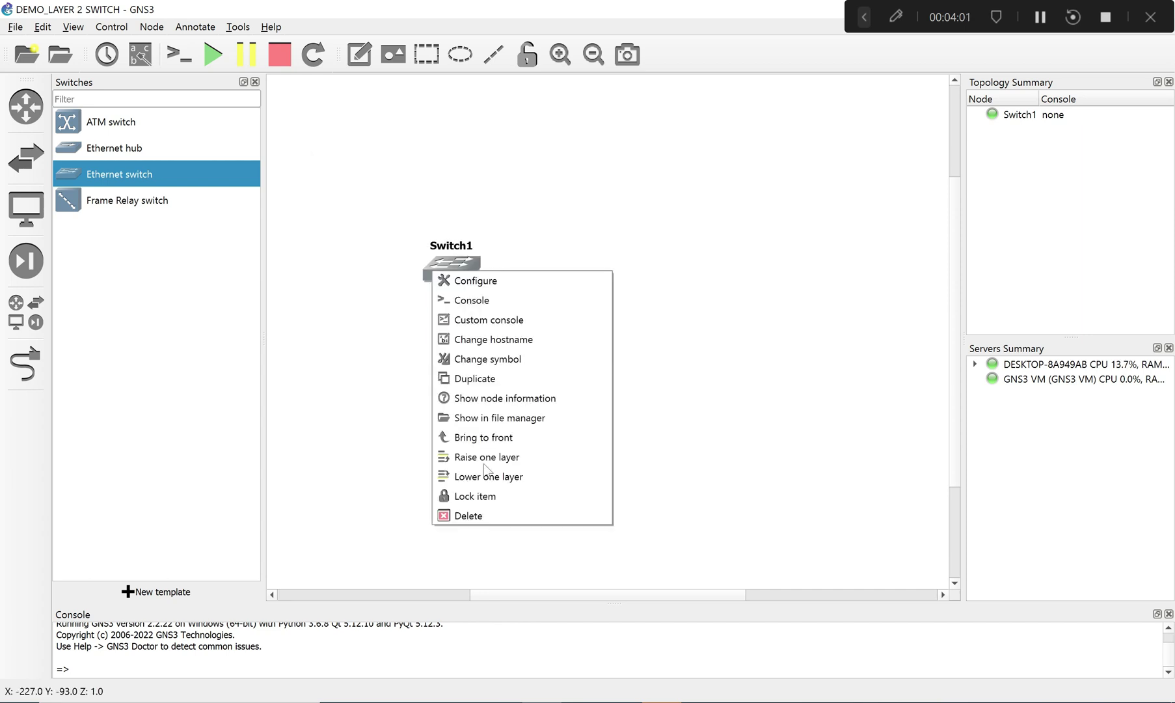
pyautogui.click(485, 516)
pyautogui.click(608, 389)
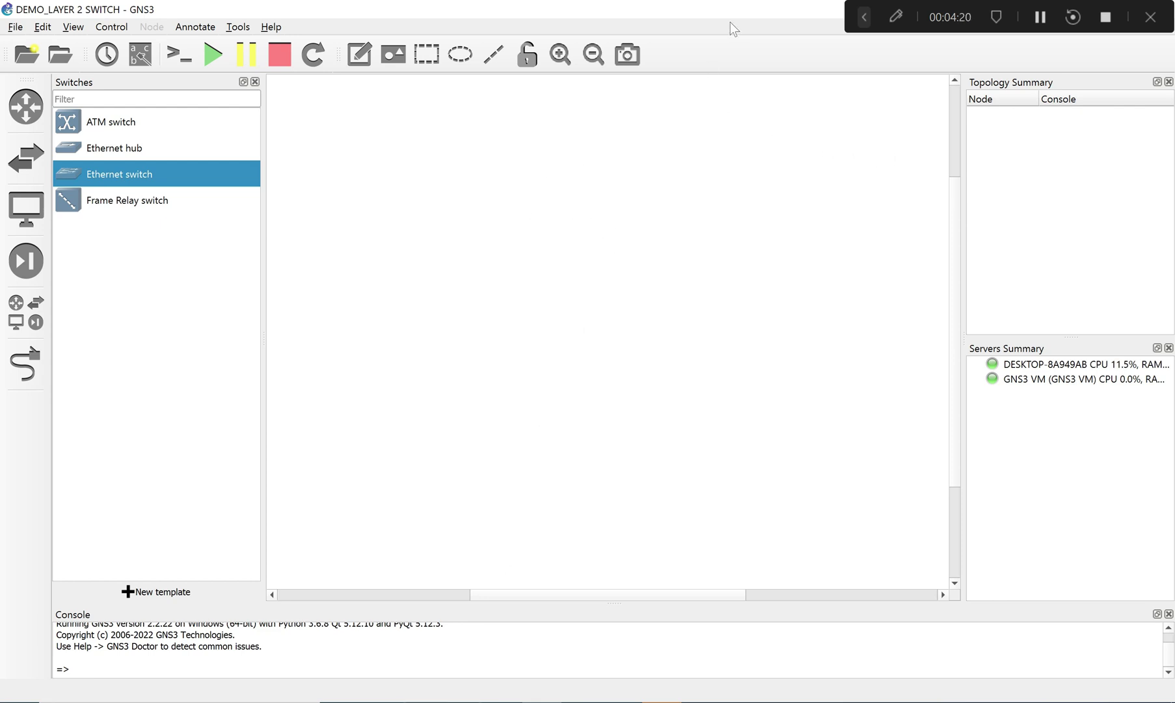
# Step: Look at the QCOW2 image in the vios_l2-adventerprisek9-m.03.2017 folder on the desktop, and return to the maximized GNS3 window
pyautogui.doubleClick(733, 5)
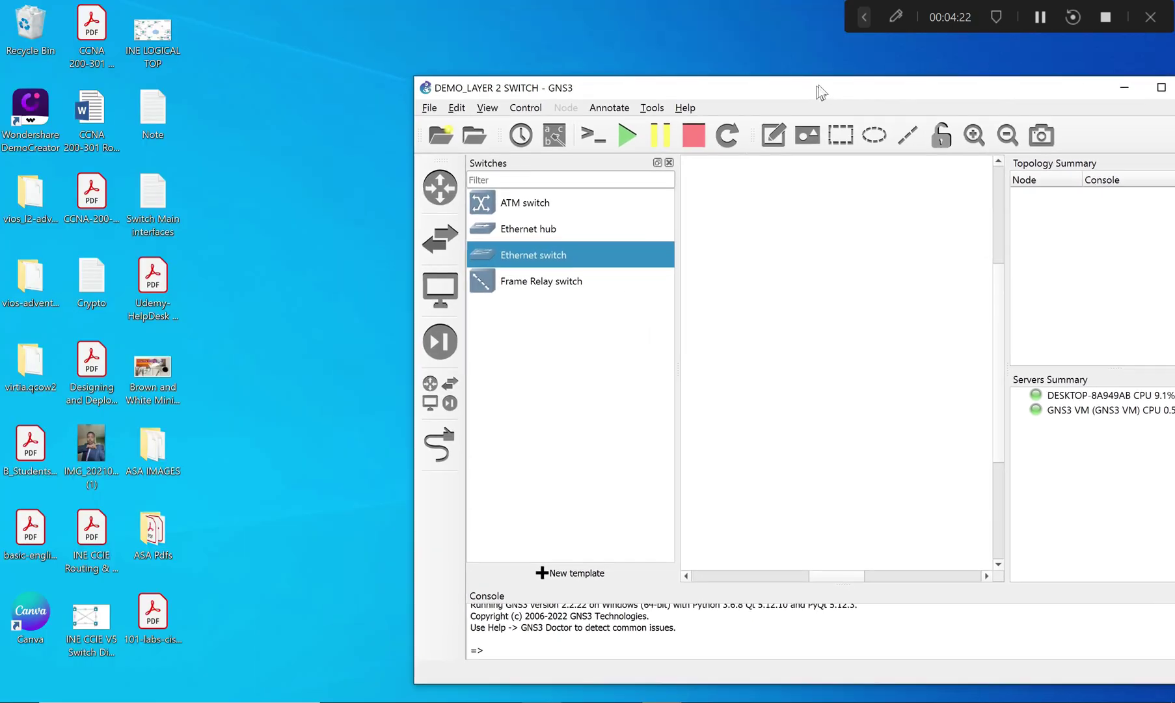
pyautogui.doubleClick(32, 302)
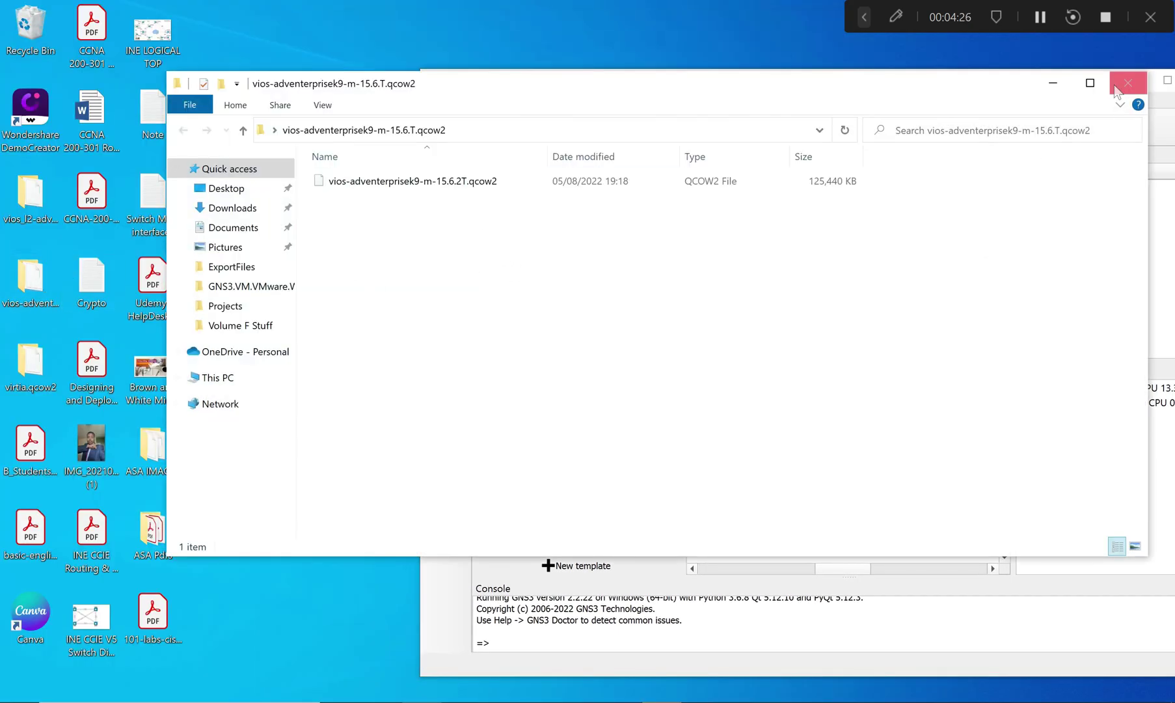
pyautogui.hotkey('alt', 'Tab')
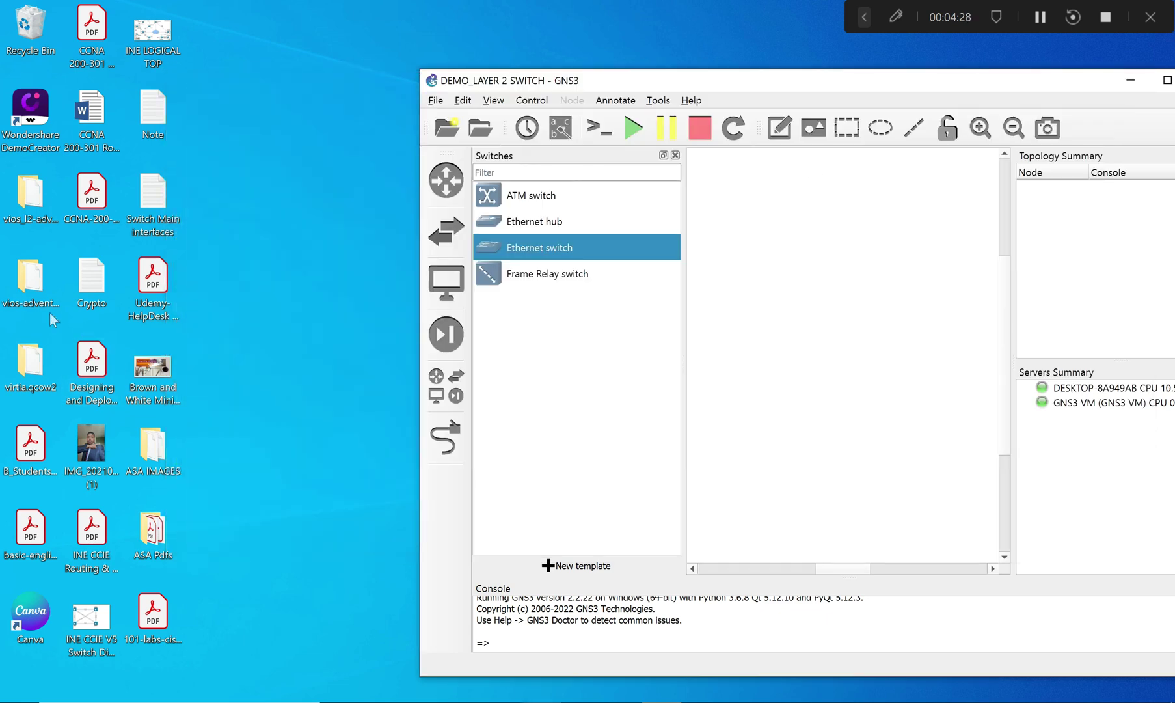
pyautogui.doubleClick(30, 193)
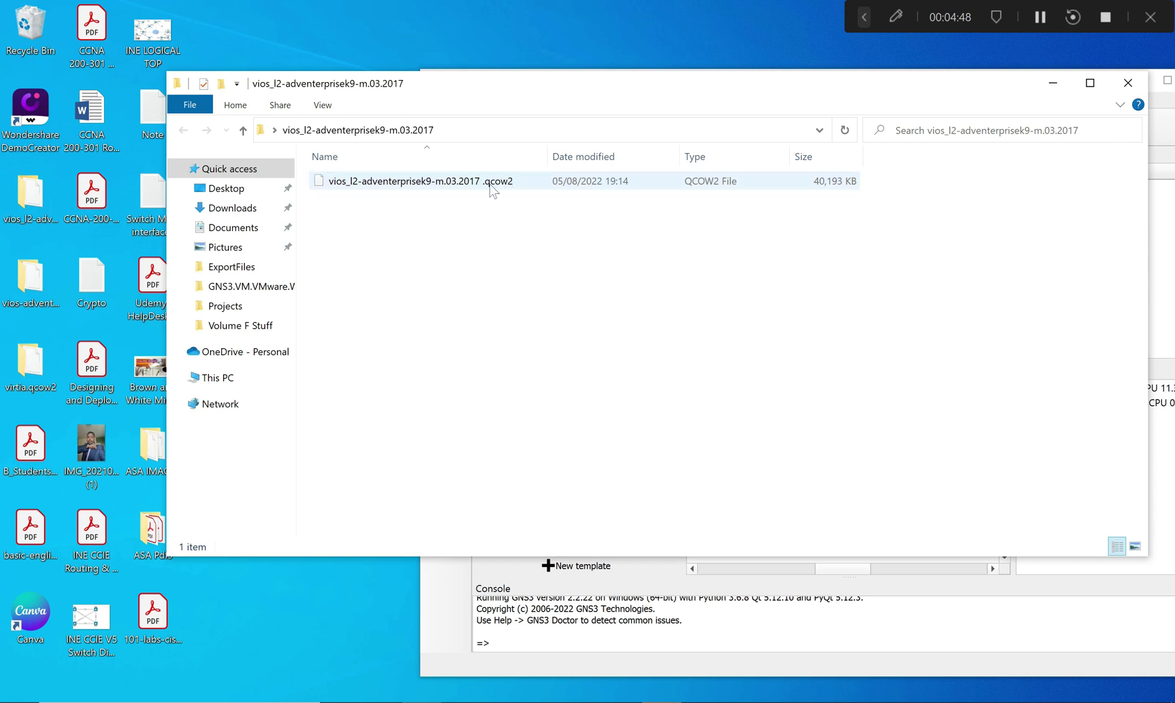
pyautogui.click(401, 187)
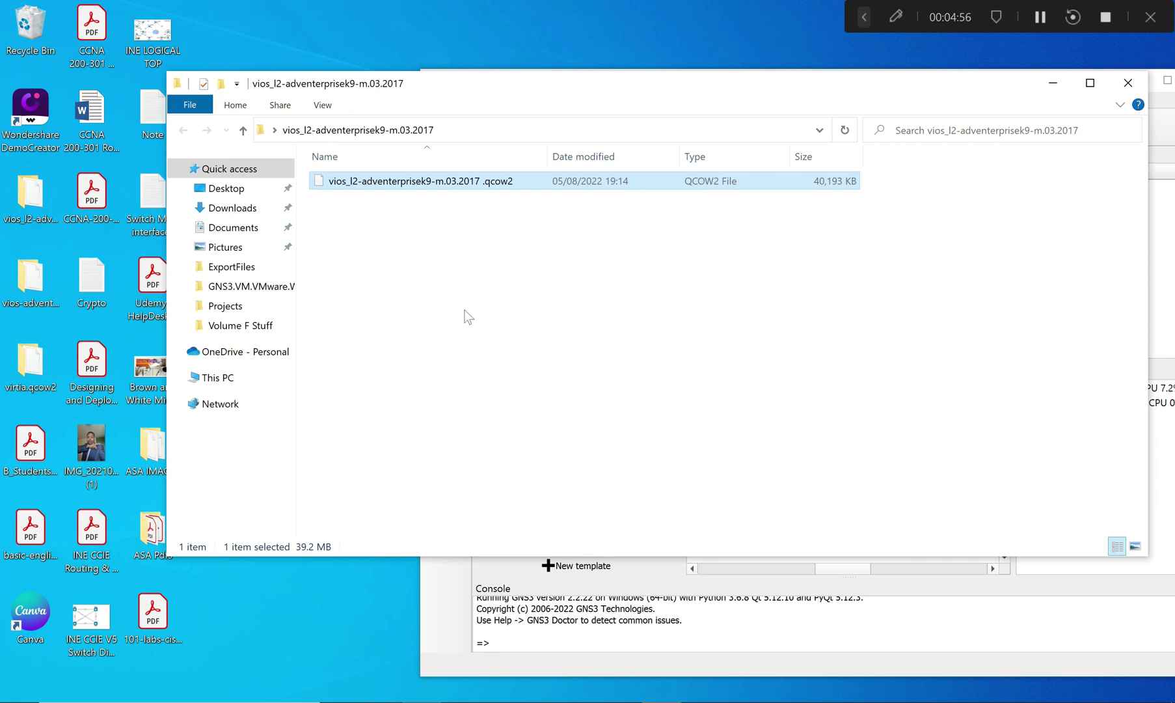
pyautogui.moveTo(695, 86); pyautogui.dragTo(658, 92)
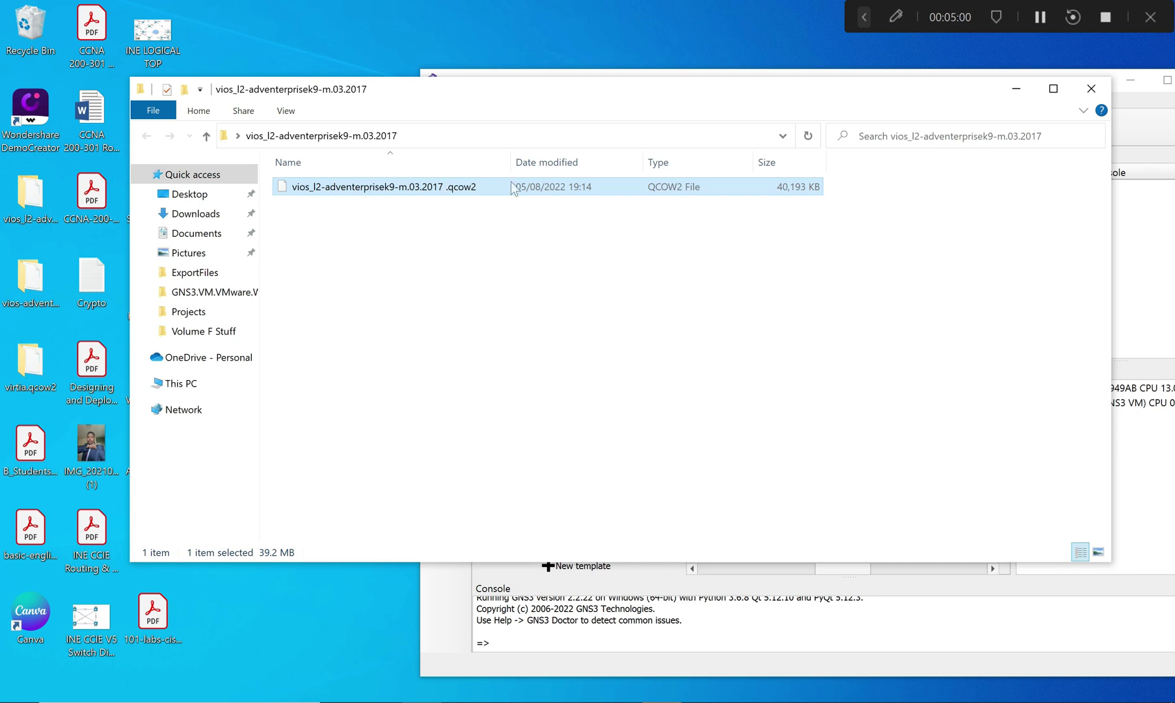
pyautogui.click(1092, 88)
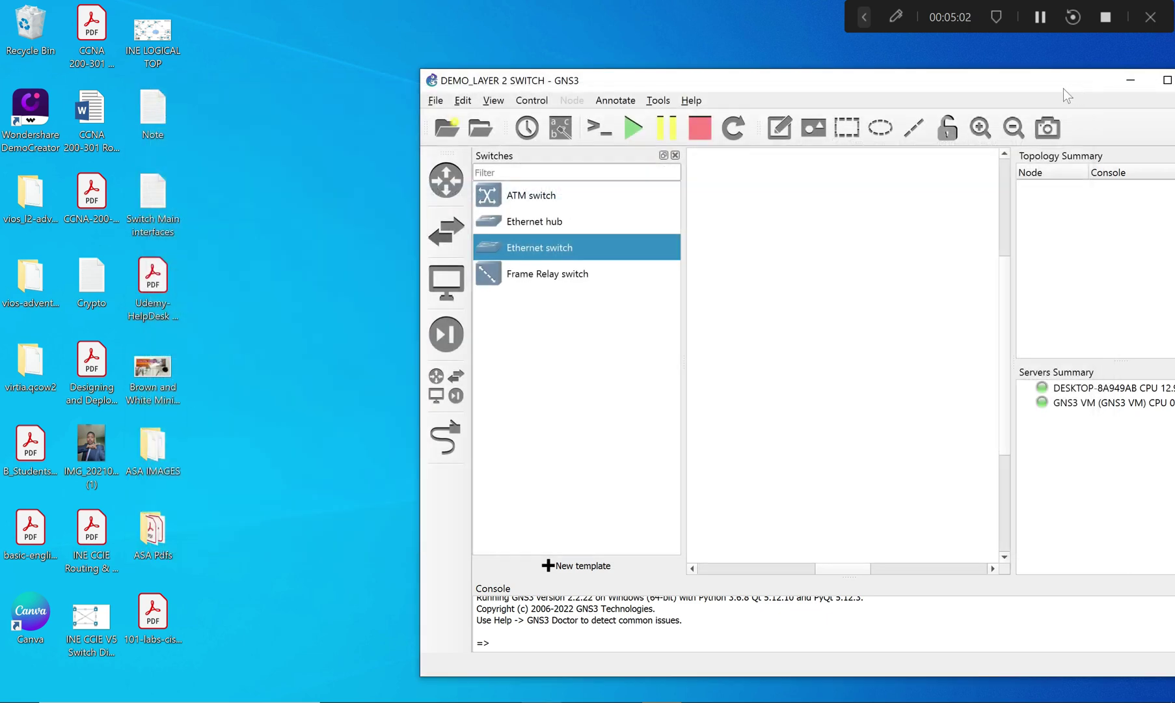
pyautogui.moveTo(891, 84); pyautogui.dragTo(647, 96)
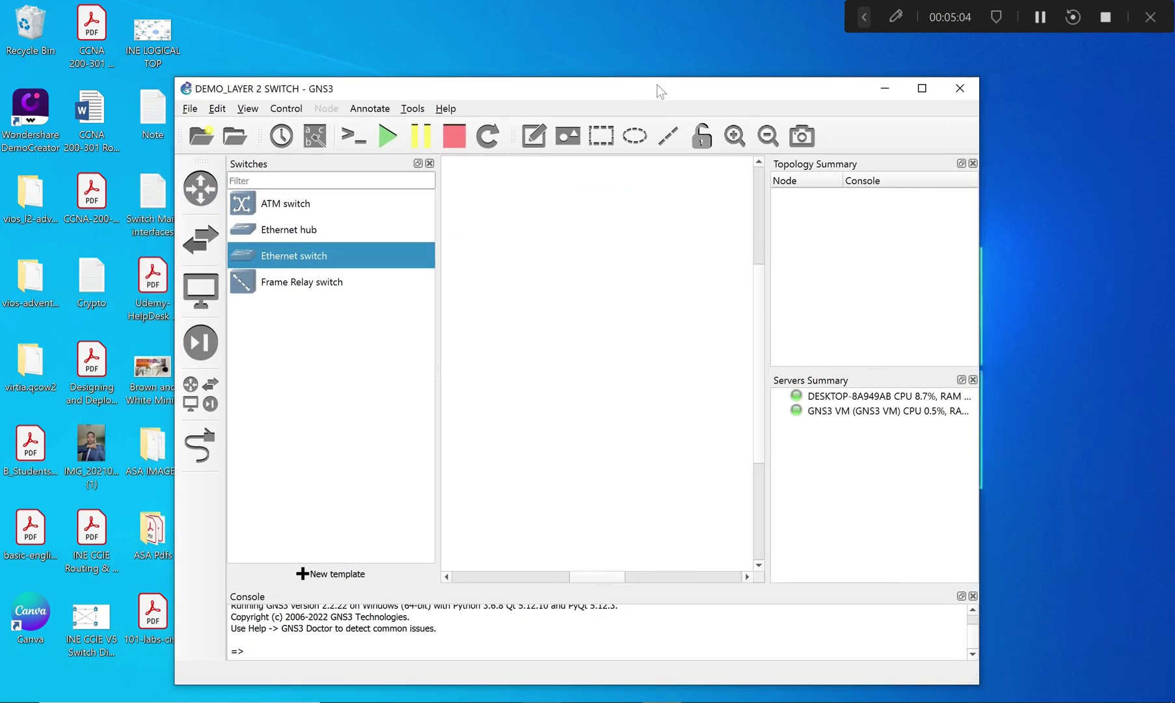
pyautogui.doubleClick(659, 87)
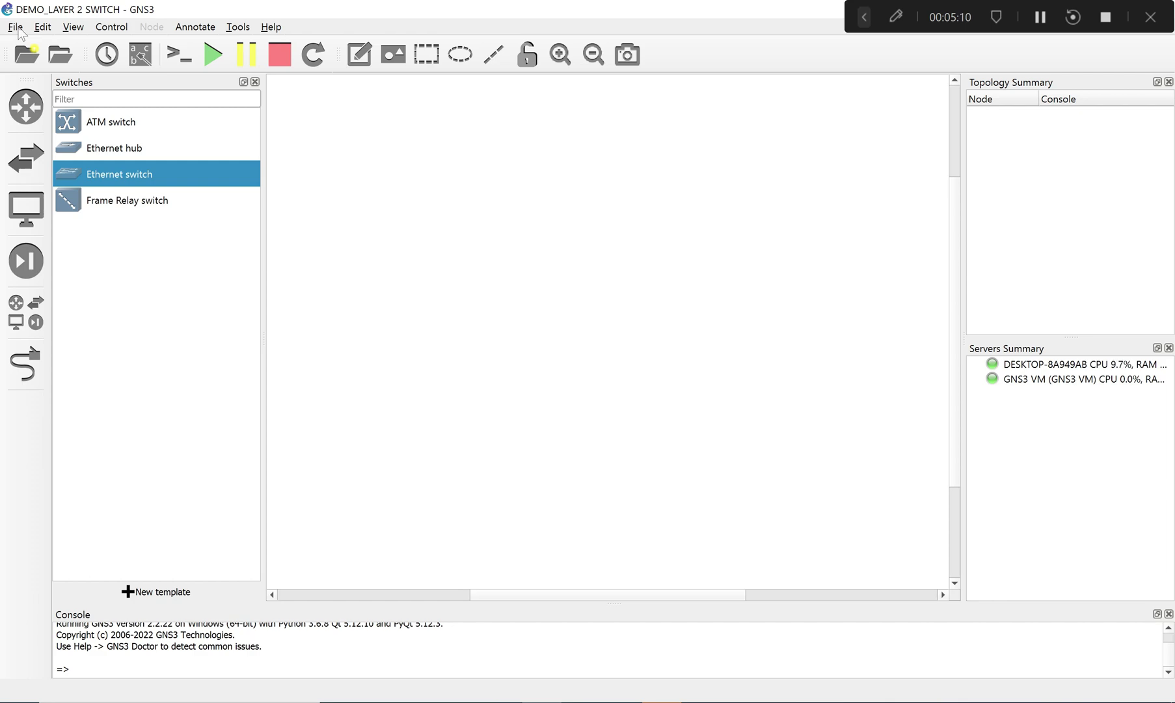
# Step: Open the Downloads folder in File Explorer and select the cisco-iosvl2 appliance file
pyautogui.press('super+e')
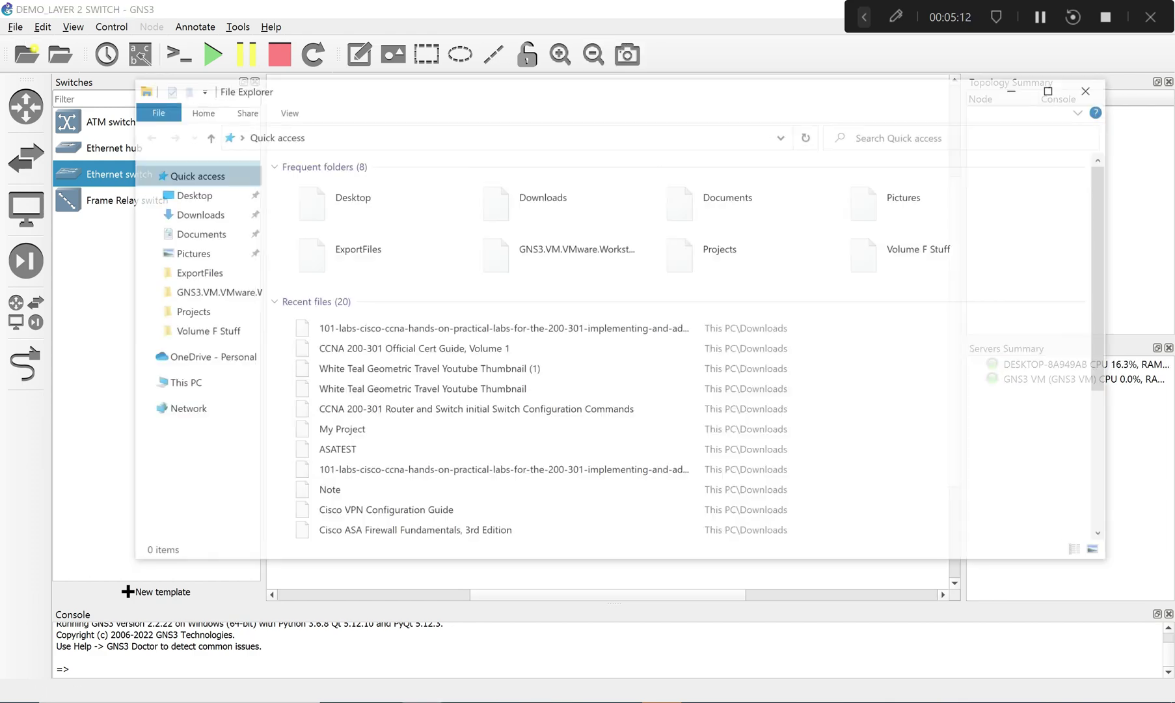
pyautogui.doubleClick(572, 196)
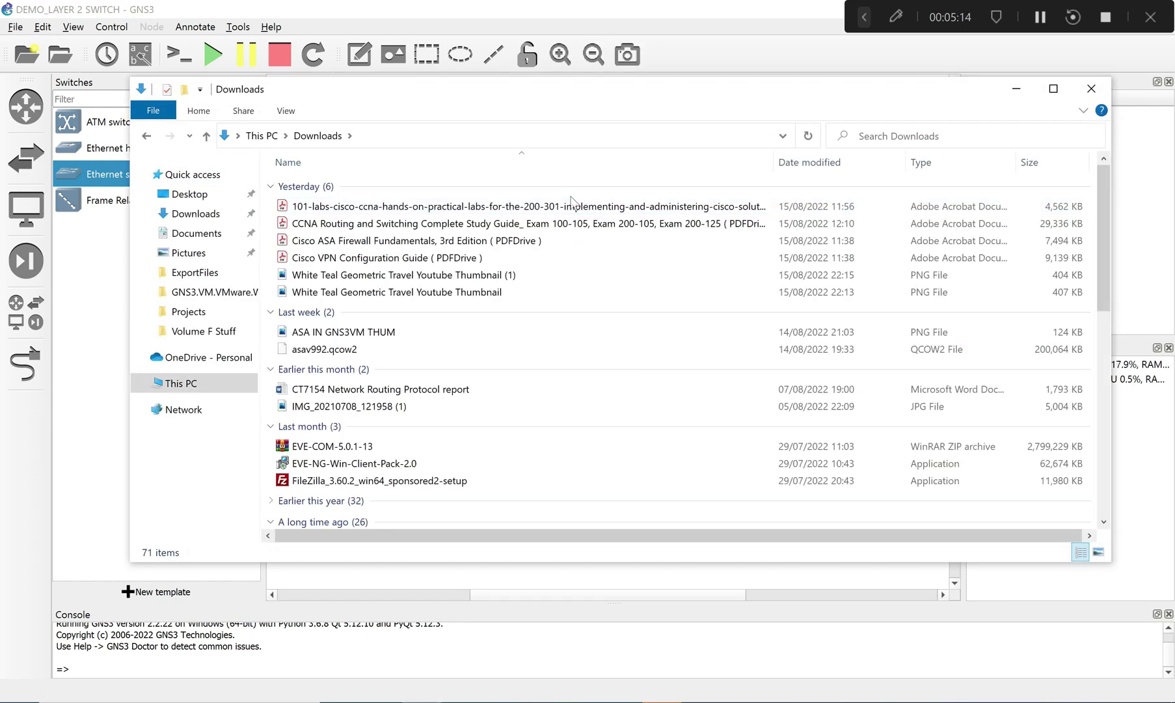
pyautogui.scroll(-10, 531, 305)
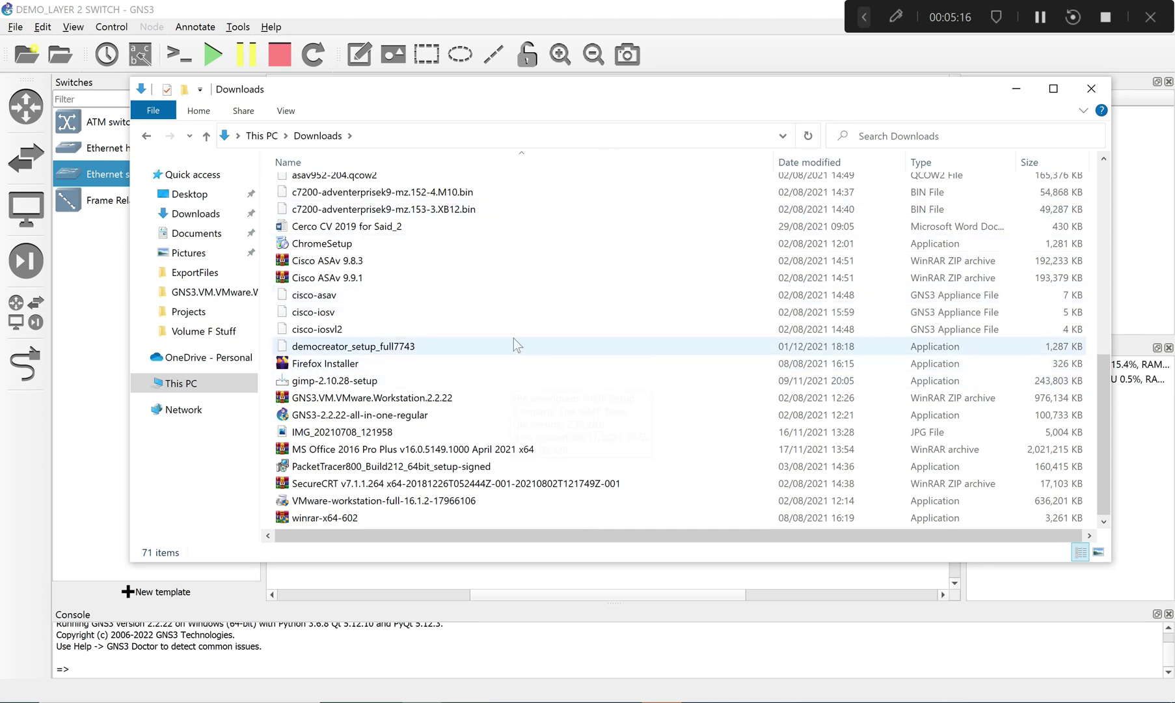
pyautogui.click(297, 332)
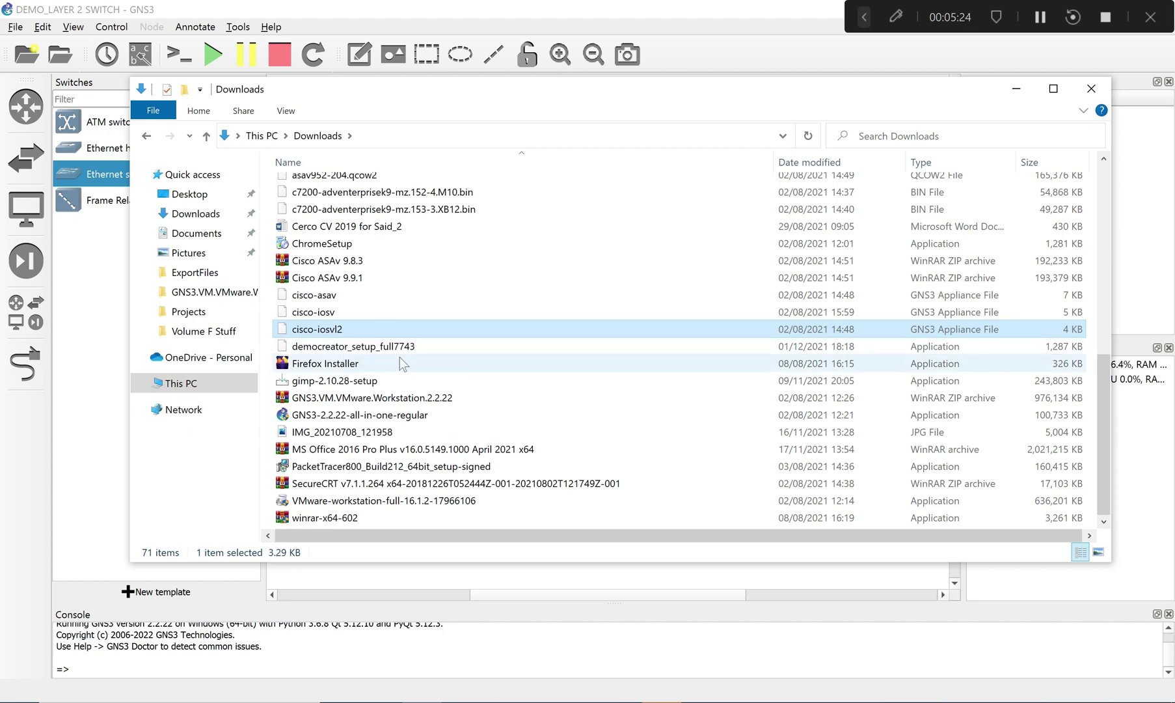
# Step: Check the file type in the properties of the cisco-iosvl2 file and close the properties
pyautogui.rightClick(343, 325)
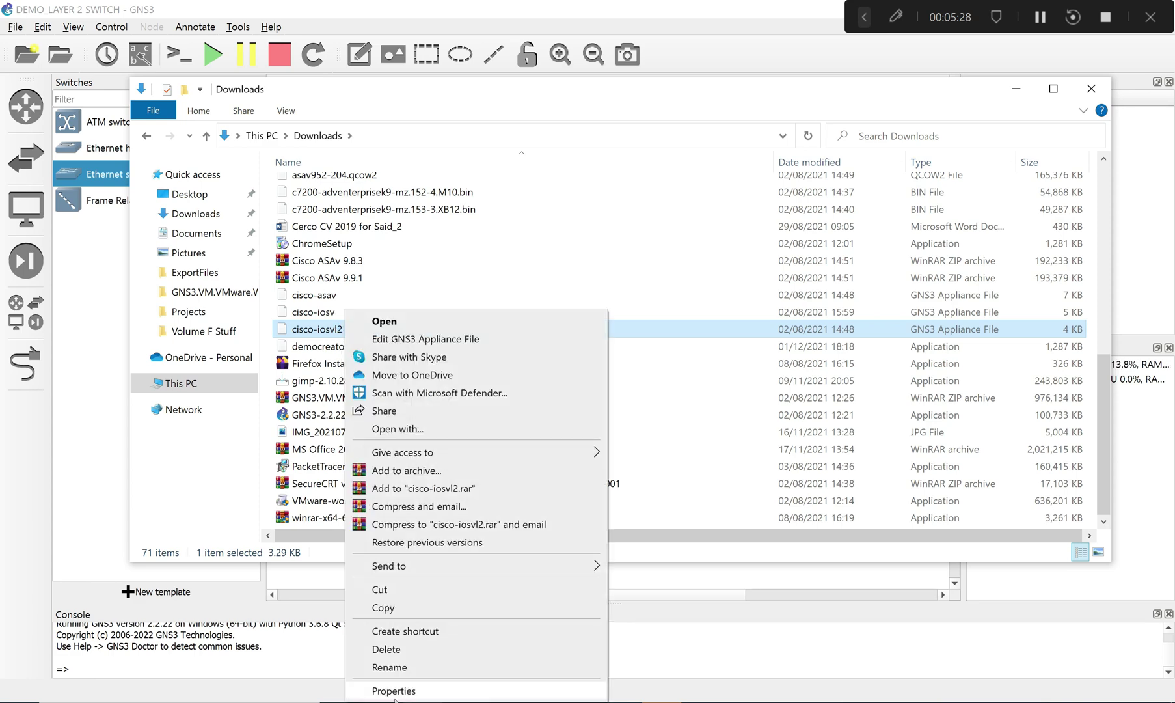
pyautogui.click(398, 691)
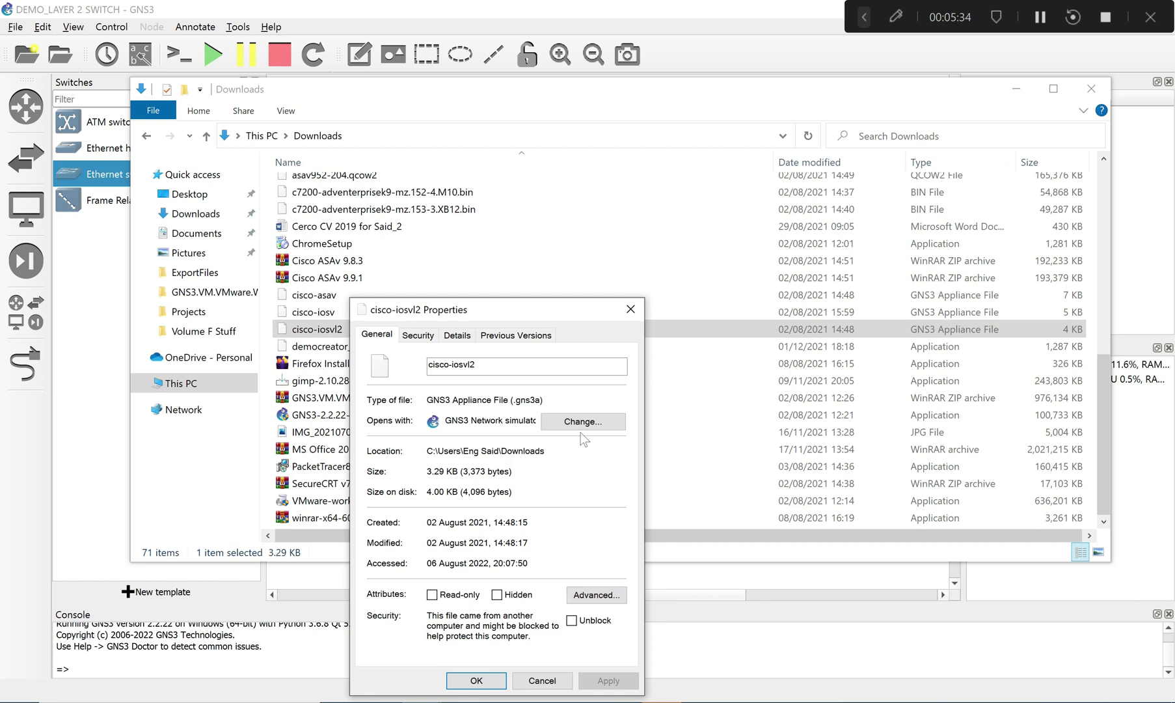
pyautogui.moveTo(426, 400); pyautogui.dragTo(508, 400)
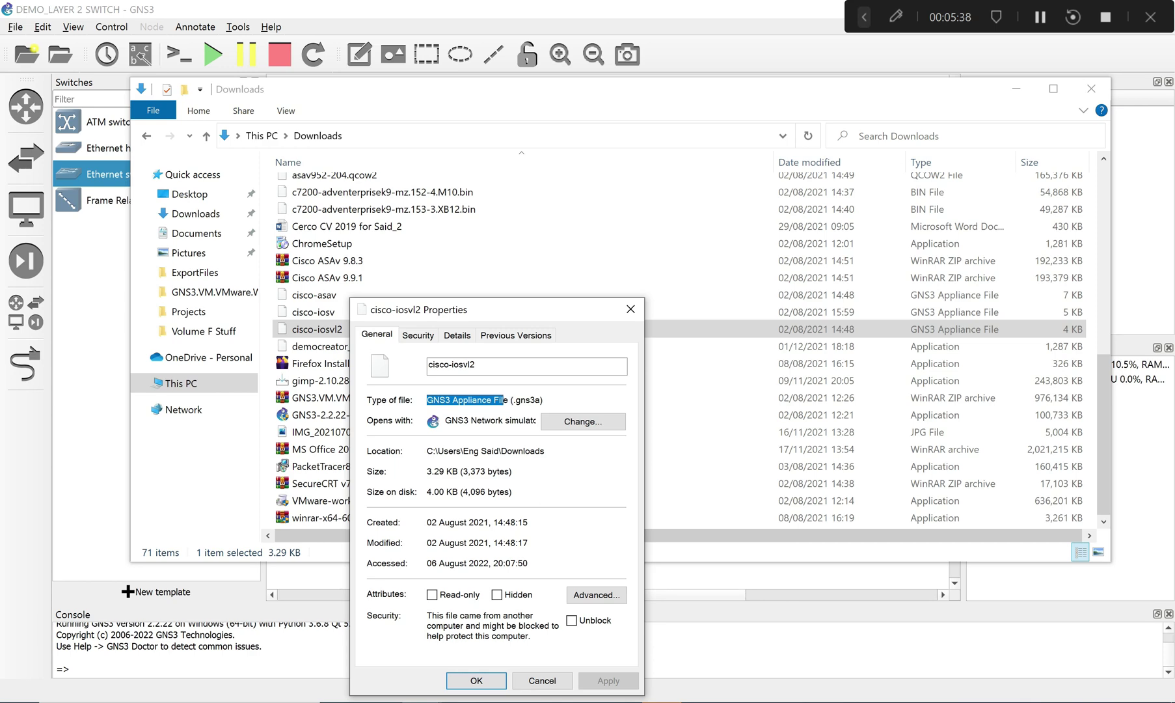
pyautogui.click(630, 309)
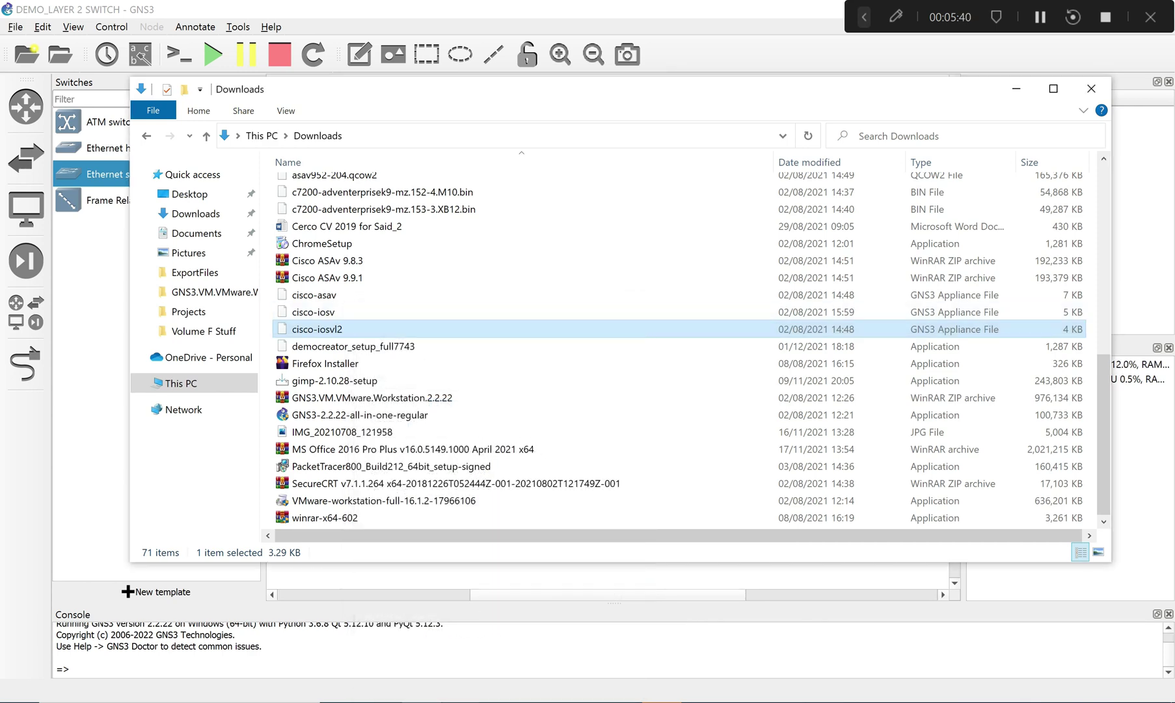
# Step: Switch to Chrome and open the Cisco IOSvL2 page among the appliances in the gns3.com Marketplace
pyautogui.click(404, 698)
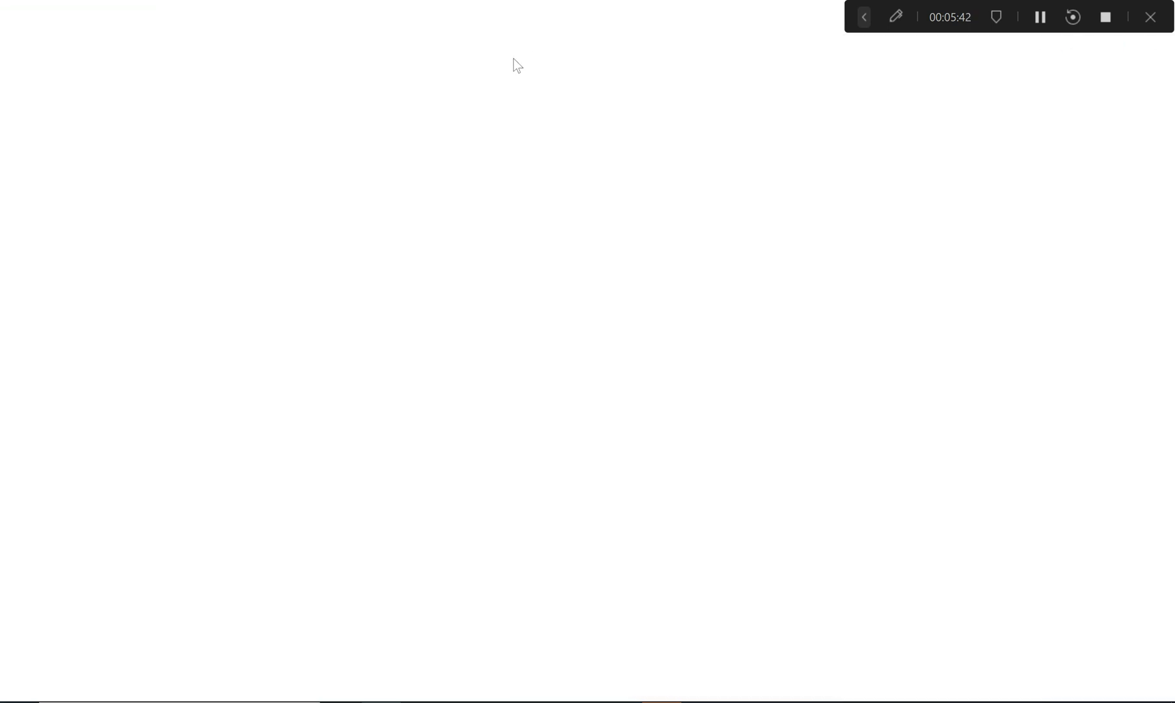
pyautogui.write('GNS3')
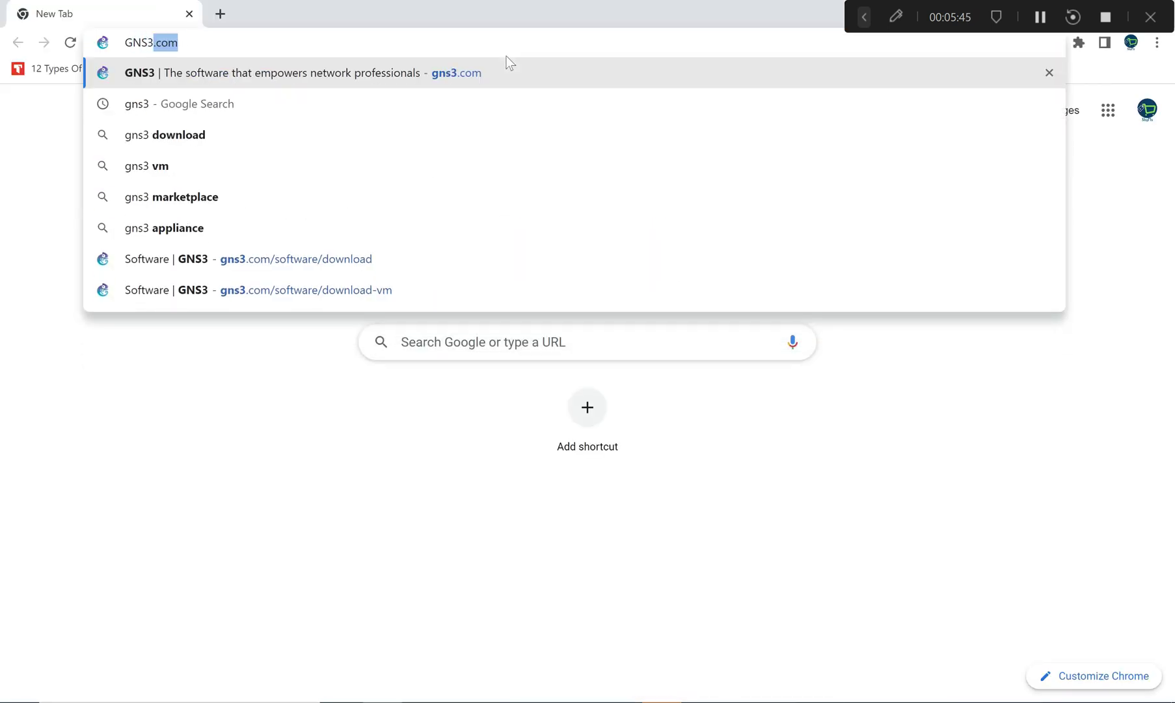
pyautogui.press('Return')
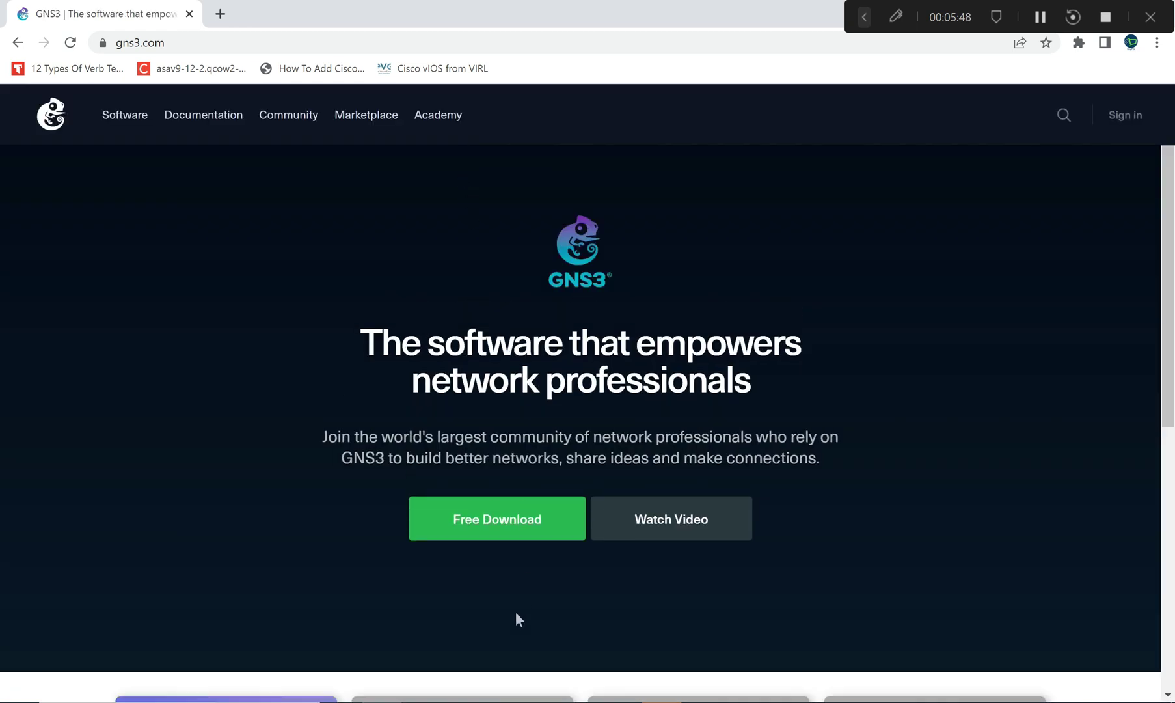
pyautogui.click(380, 123)
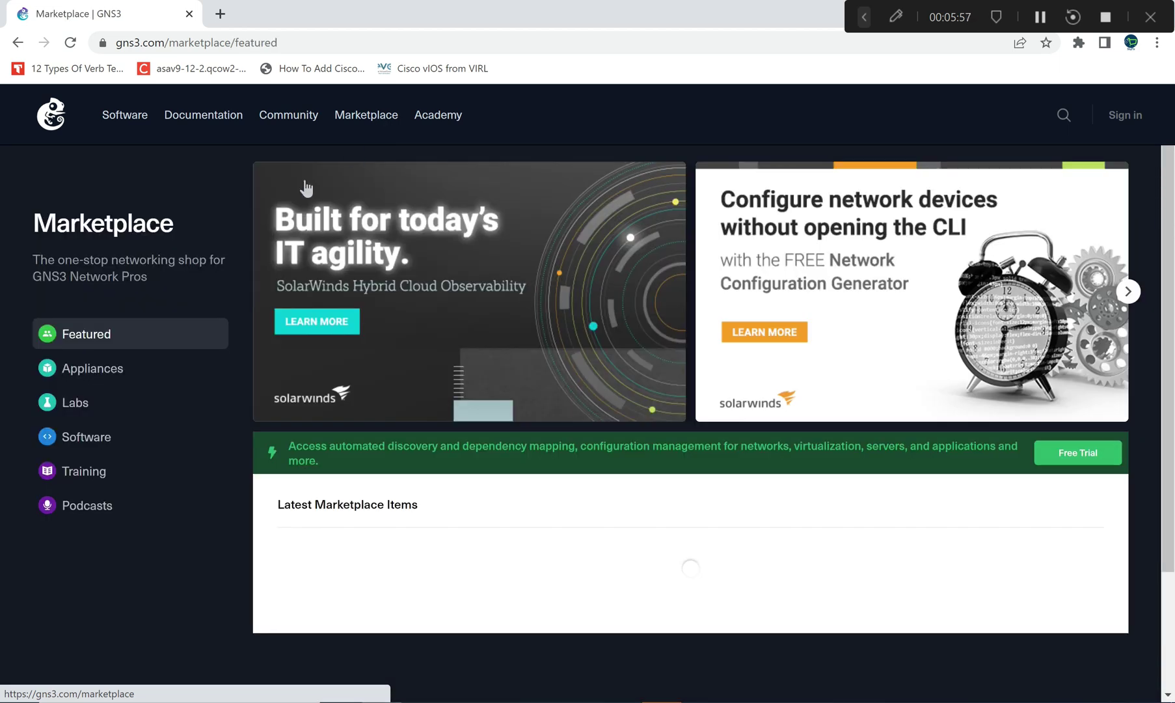
pyautogui.click(94, 379)
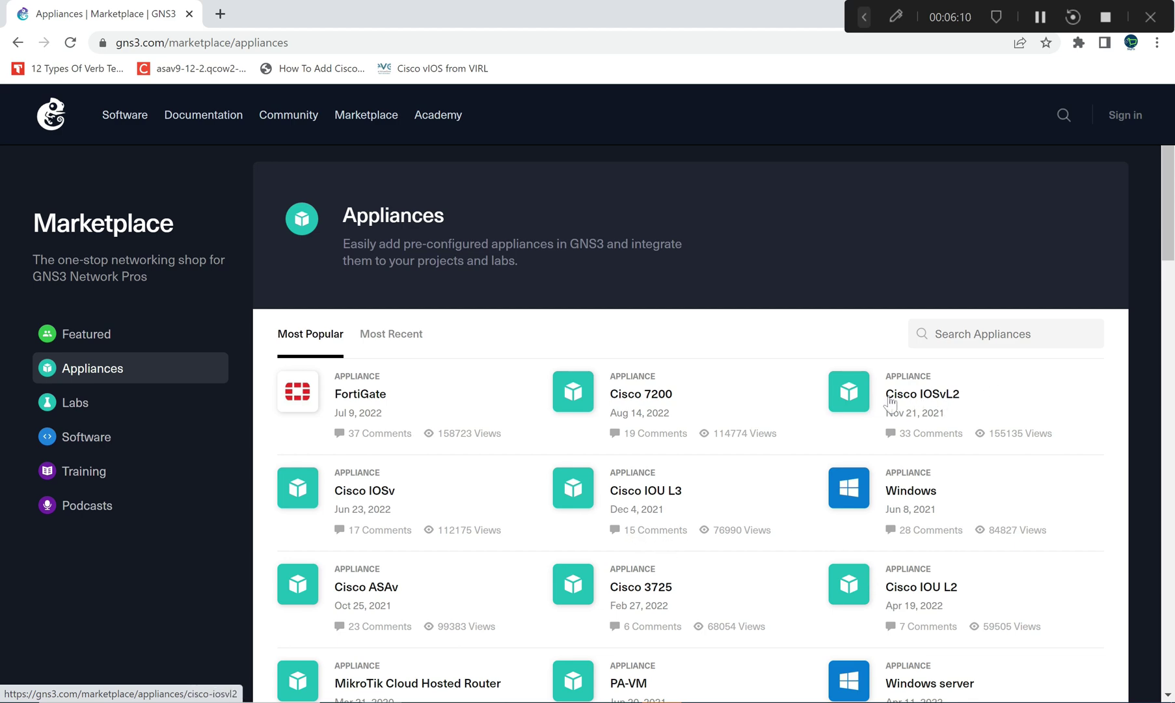
pyautogui.click(913, 404)
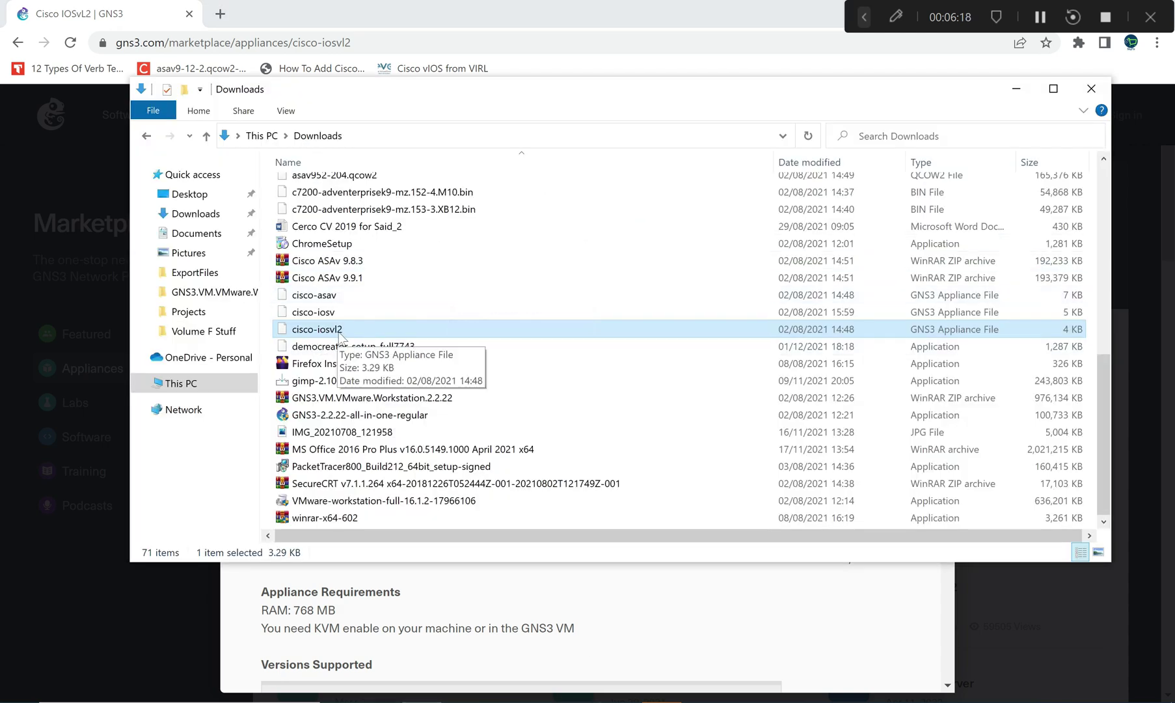
# Step: Close the Downloads window, the Cisco IOSvL2 page and the browser to return to GNS3
pyautogui.click(1097, 91)
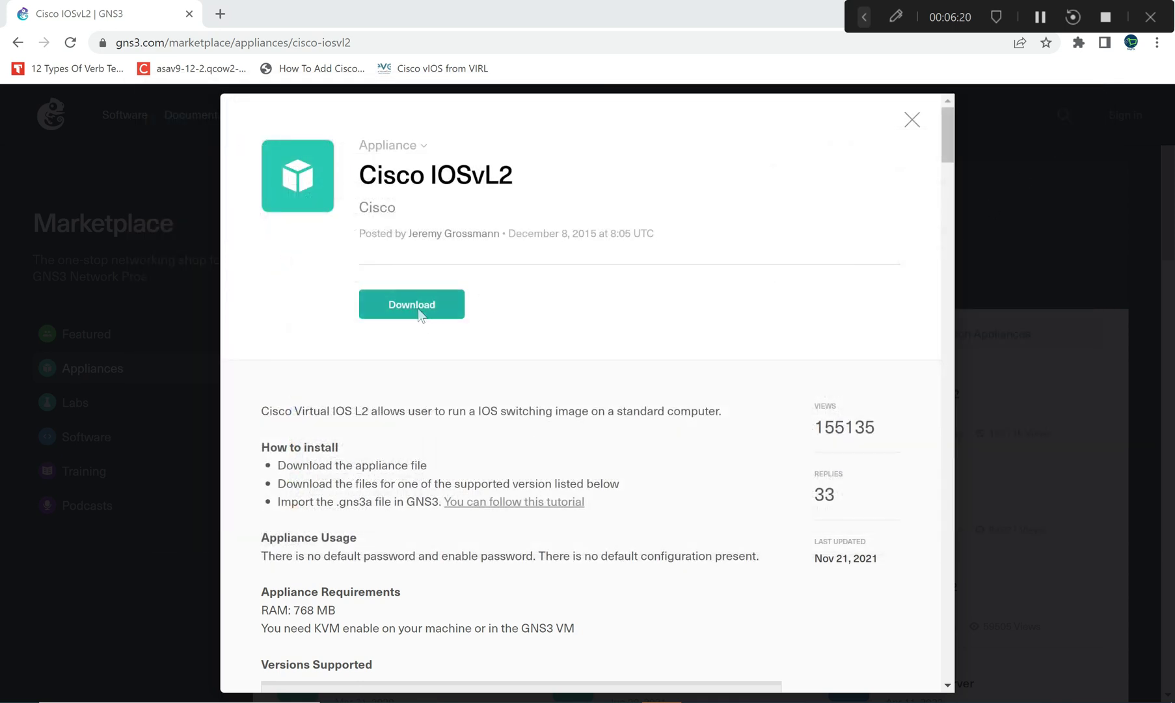
pyautogui.click(912, 120)
pyautogui.moveTo(713, 20); pyautogui.dragTo(679, 72)
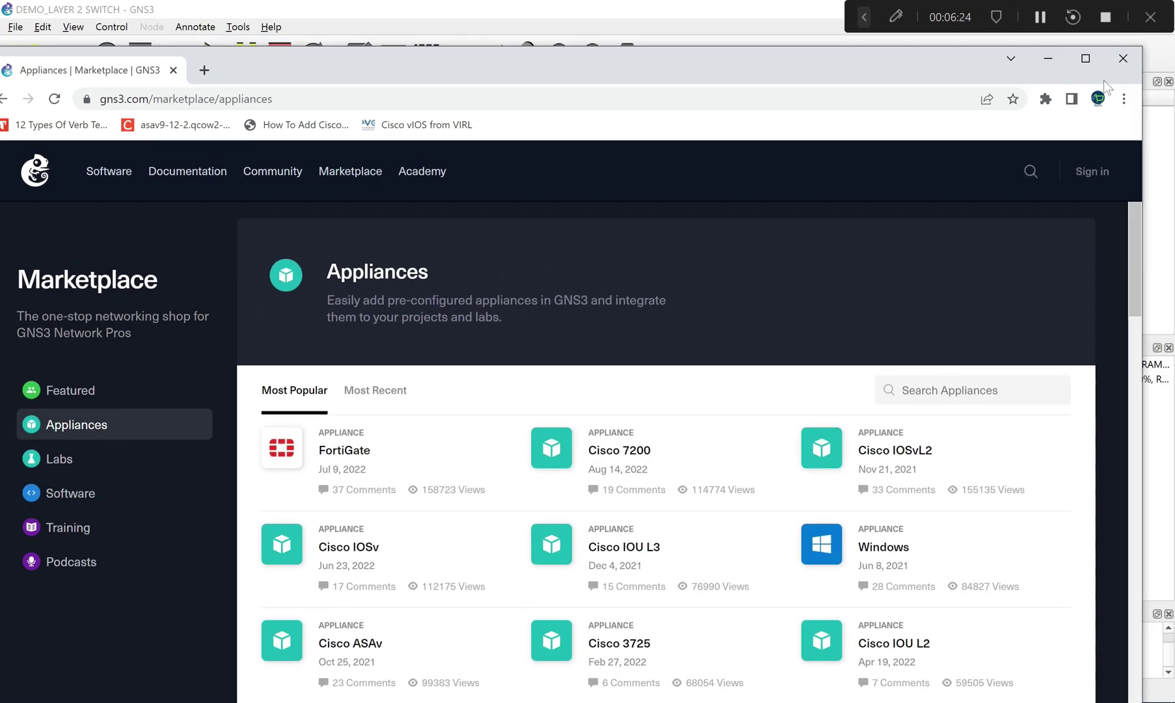
pyautogui.click(1120, 63)
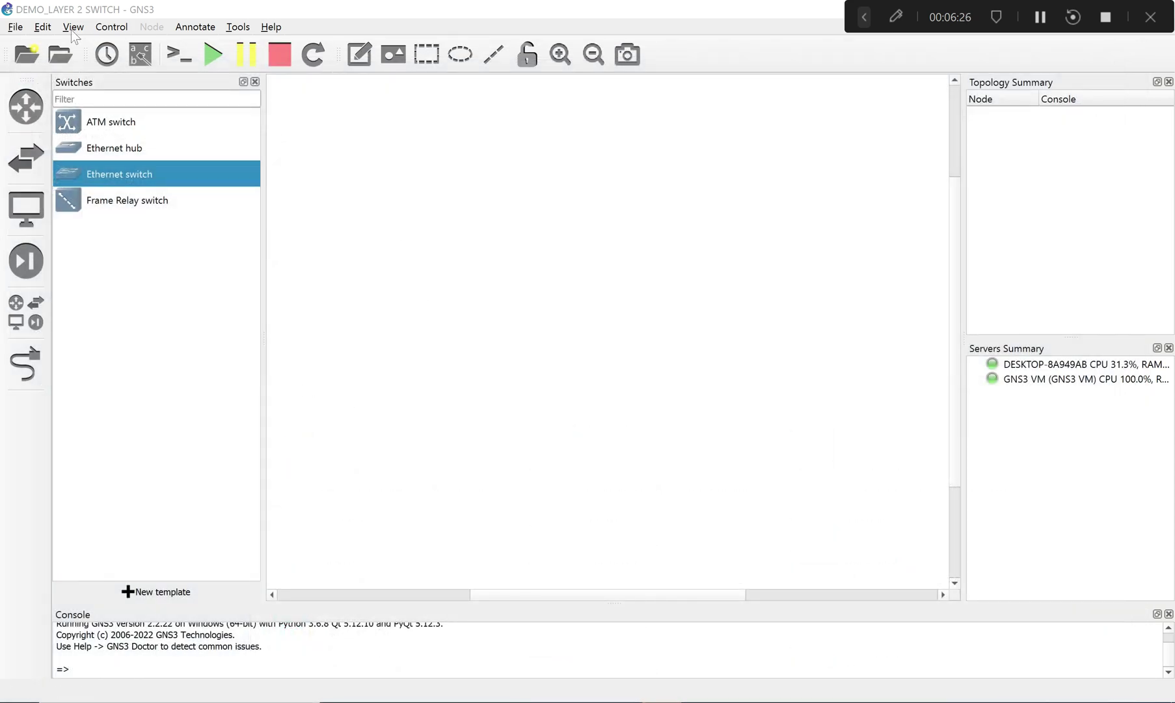
# Step: Import the cisco-iosvl2 appliance file from the Downloads folder to start its installation wizard
pyautogui.click(14, 28)
pyautogui.click(453, 246)
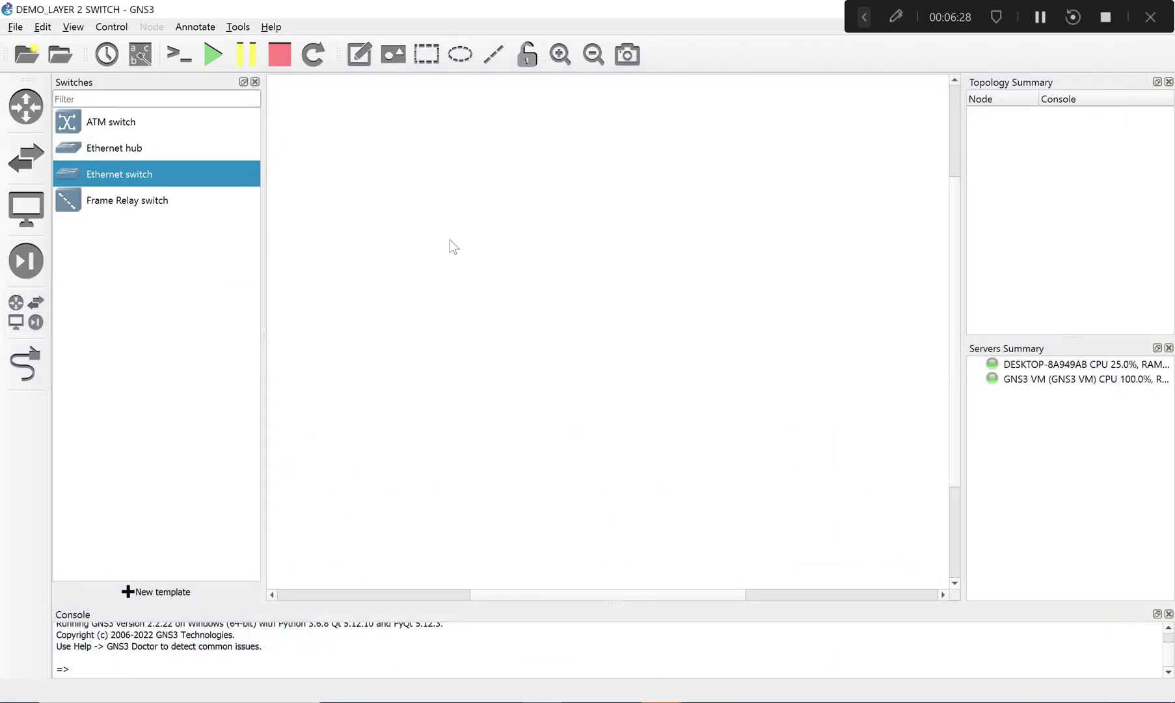
pyautogui.click(14, 27)
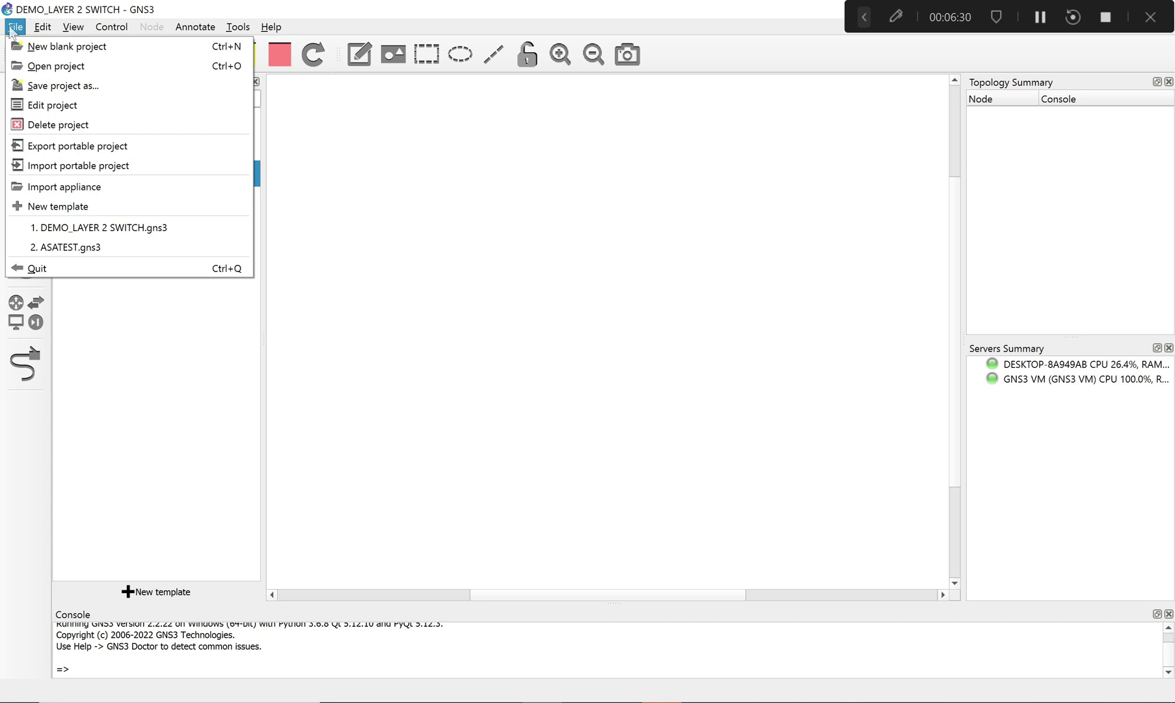
pyautogui.click(79, 192)
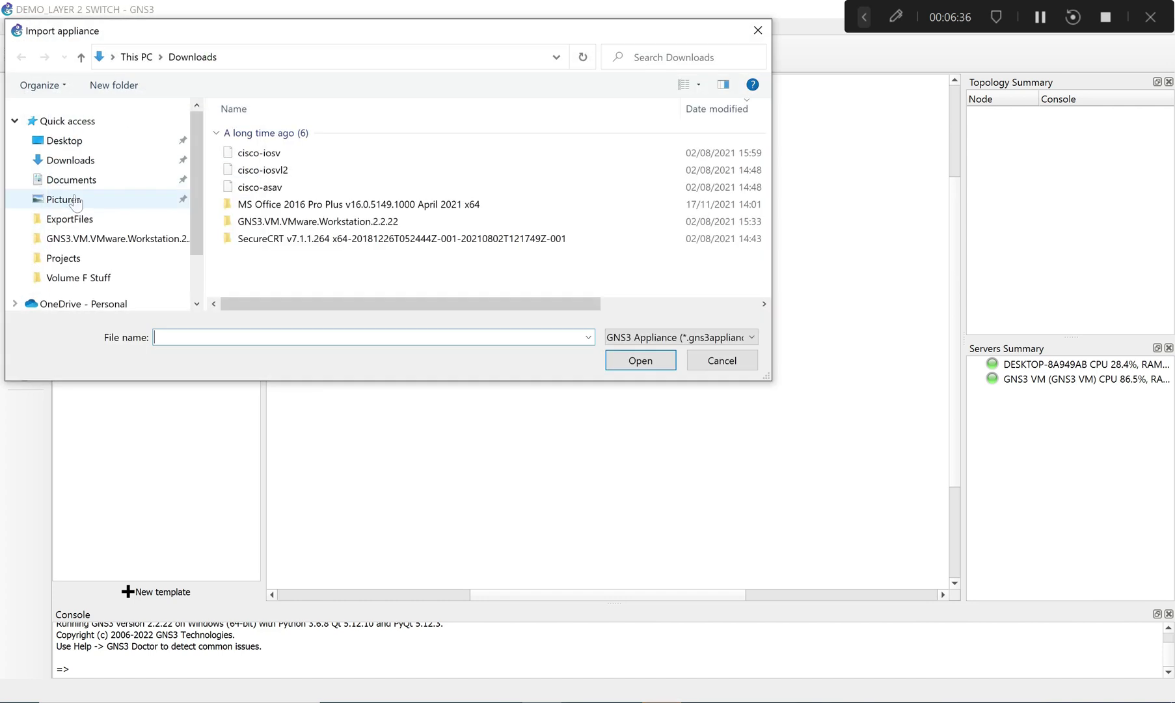
pyautogui.click(263, 188)
pyautogui.click(269, 174)
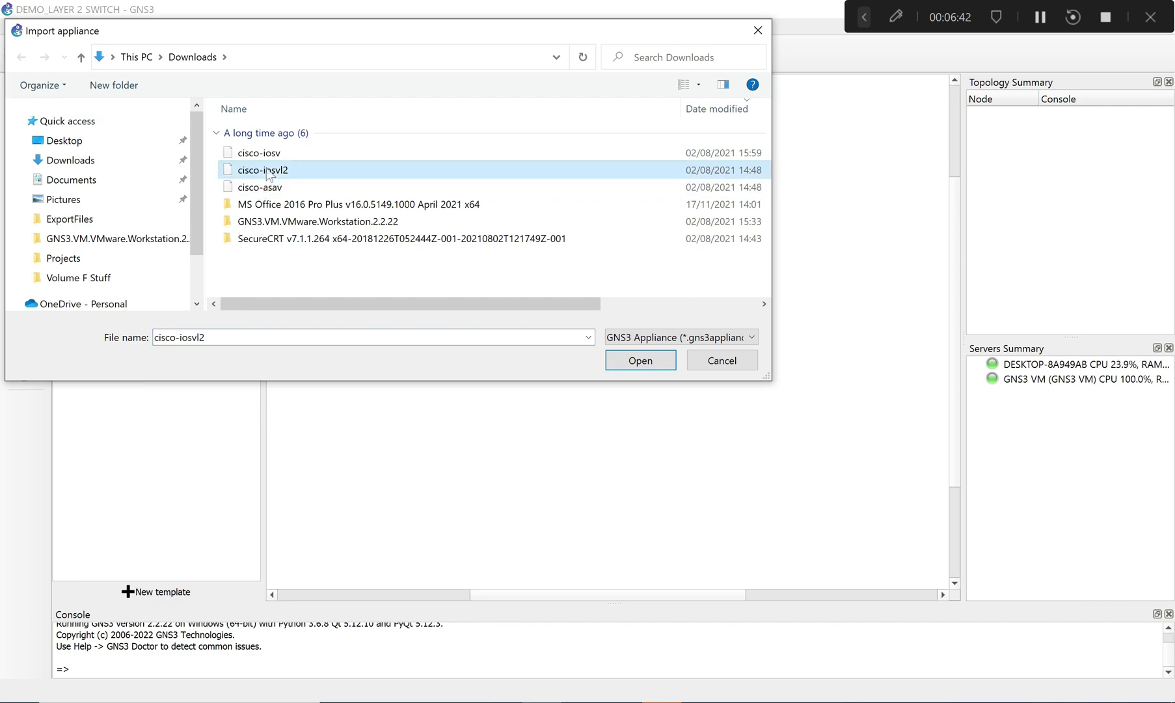
pyautogui.click(641, 360)
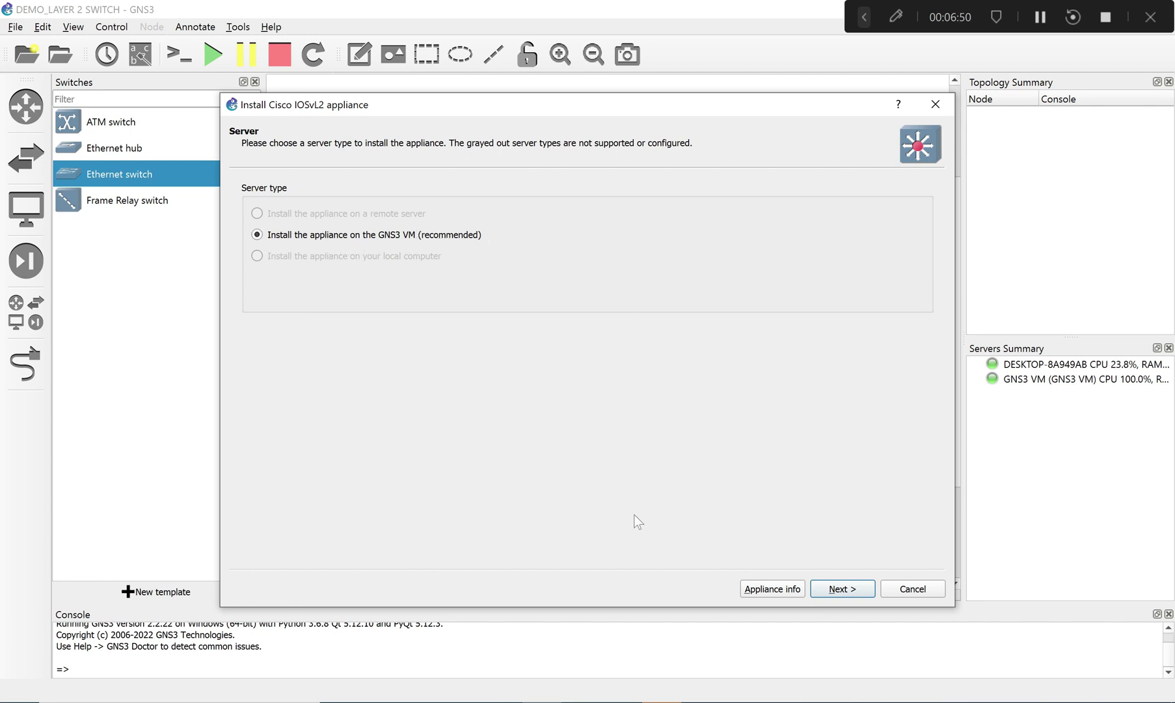
# Step: Check the running GNS3 VM in VMware Workstation and return to the Cisco IOSvL2 installation wizard
pyautogui.hotkey('alt', 'Tab')
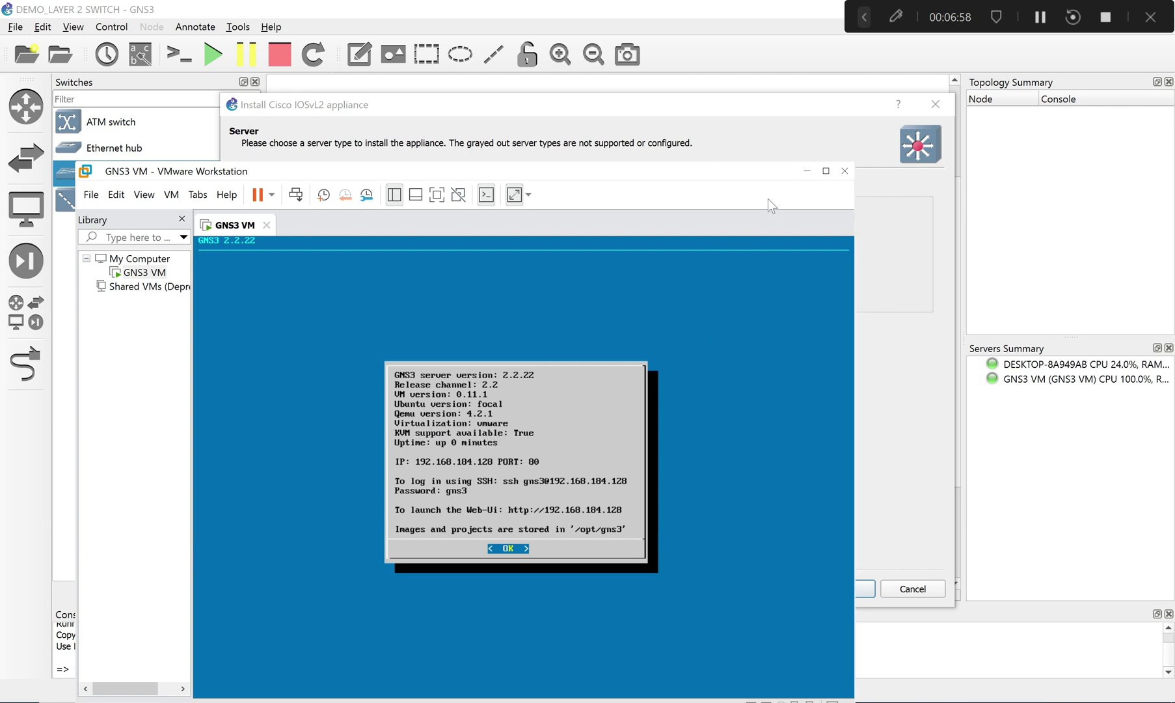
pyautogui.click(1027, 410)
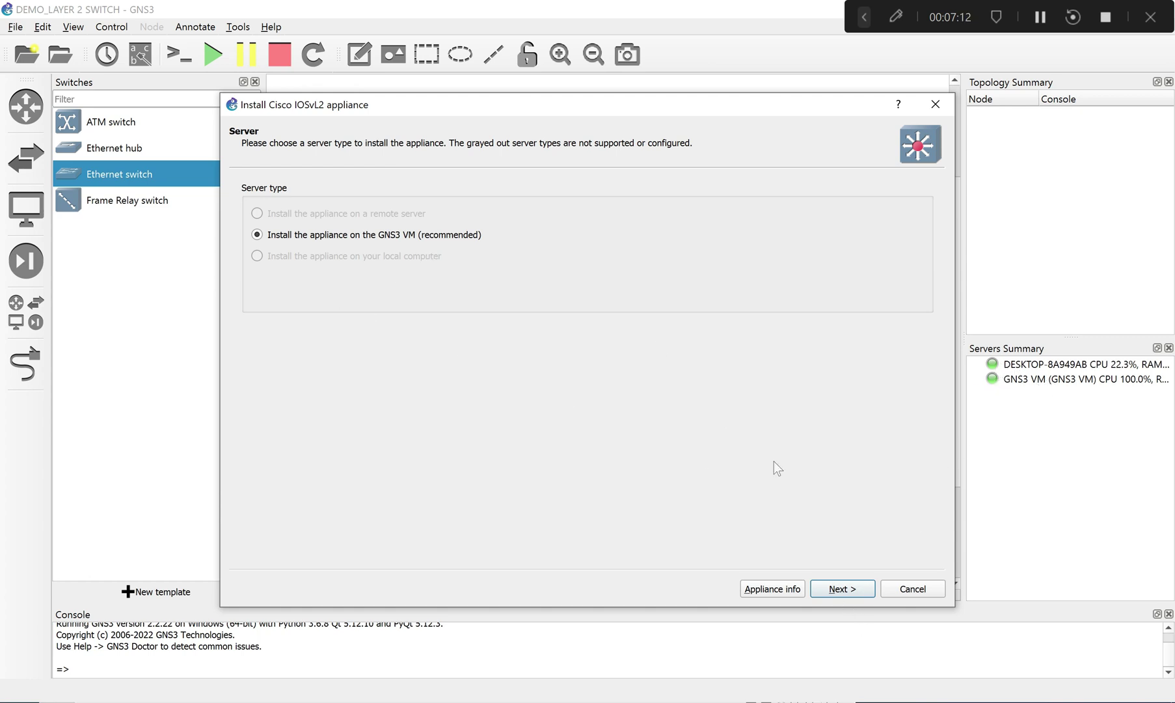
# Step: Accept the GNS3 VM server and the /bin/qemu-system-x86_64 (v4.2.1) binary, and expand IOSvL2 version 15.2(20170321:233949) in the required files
pyautogui.click(840, 589)
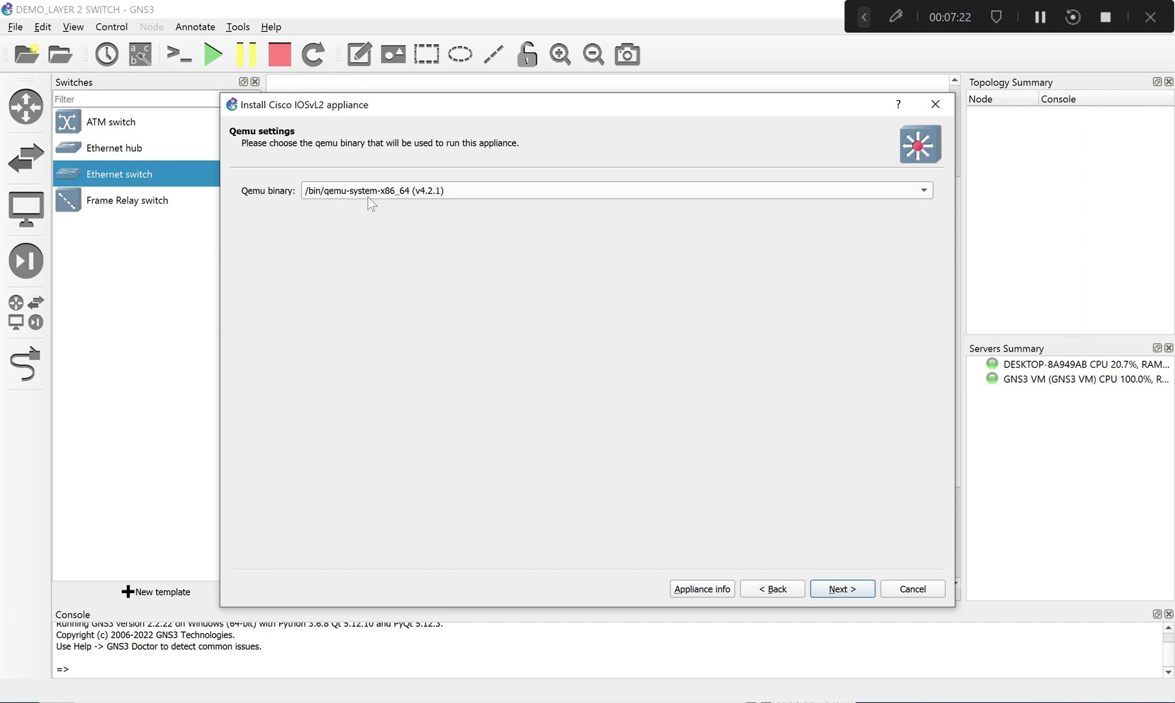
pyautogui.click(845, 589)
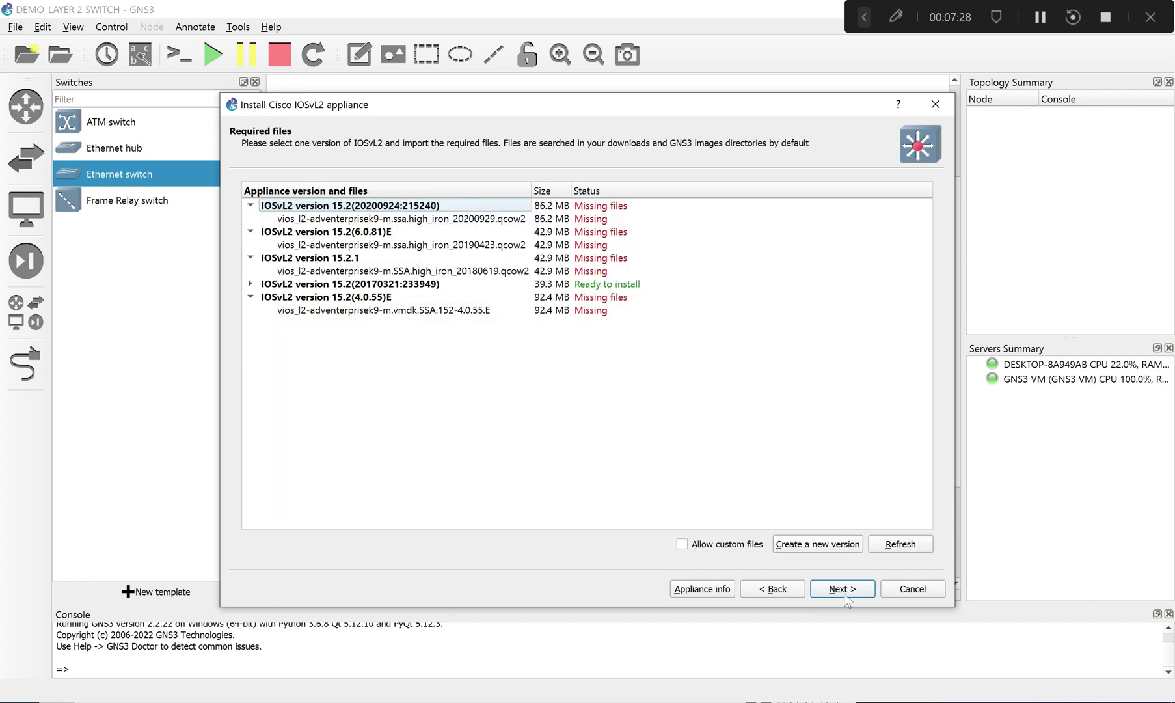
pyautogui.click(279, 286)
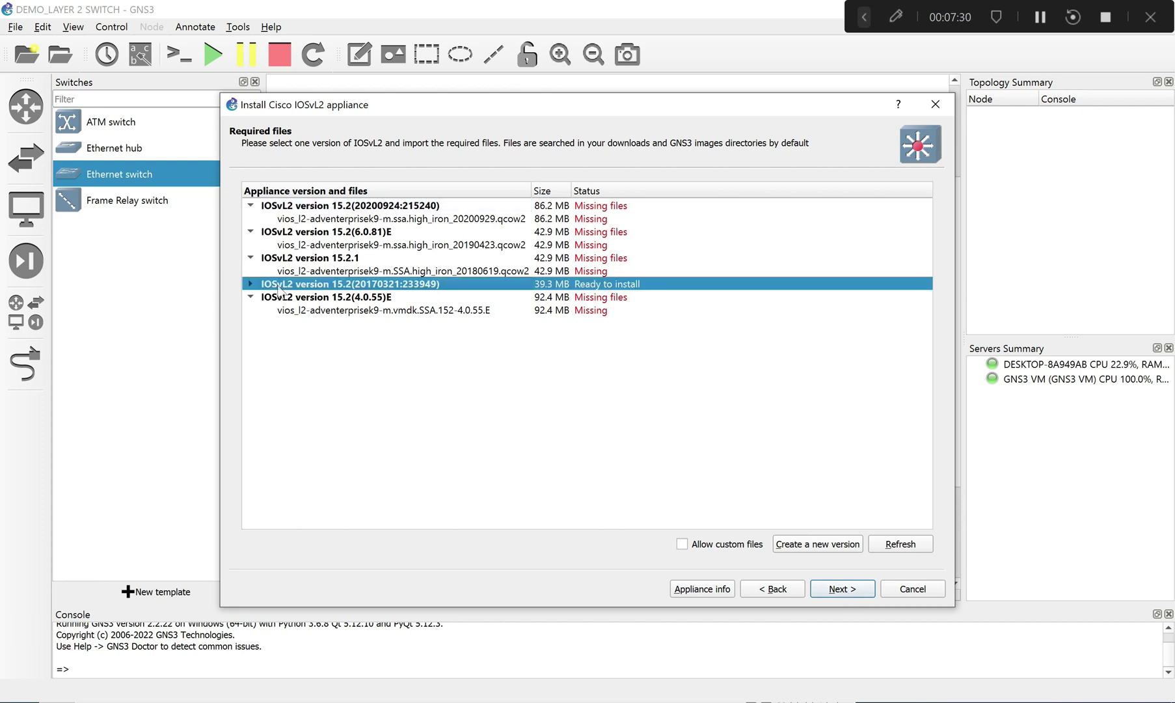
pyautogui.click(659, 297)
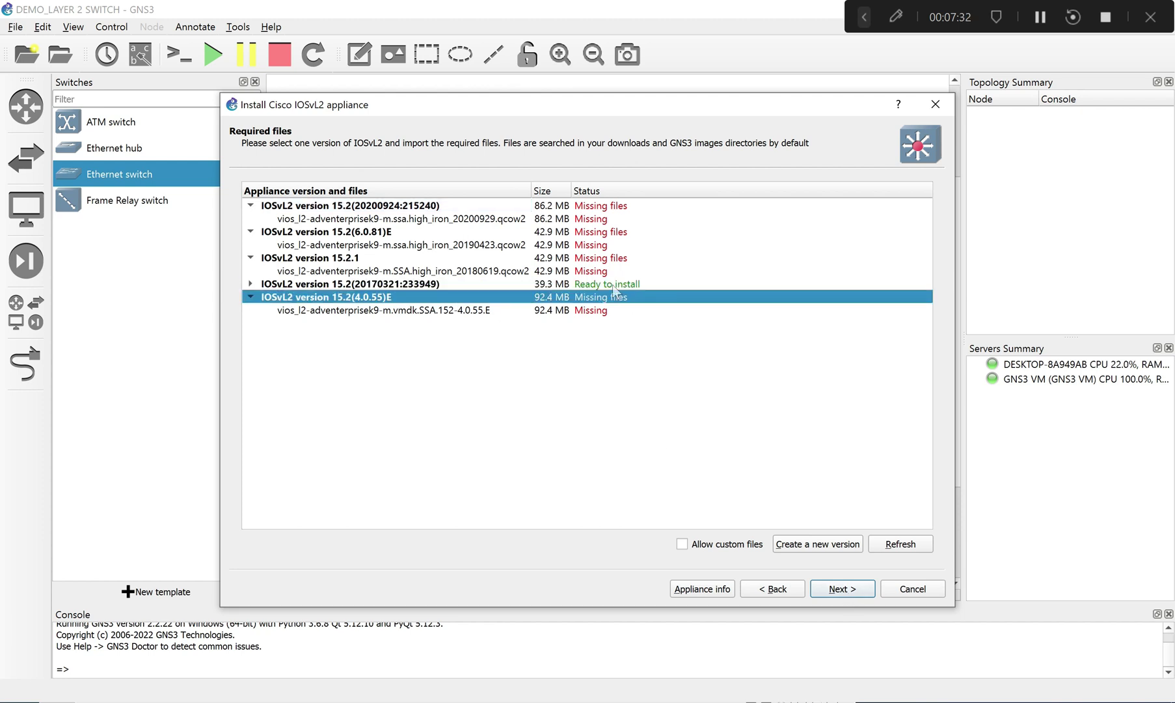
pyautogui.click(610, 289)
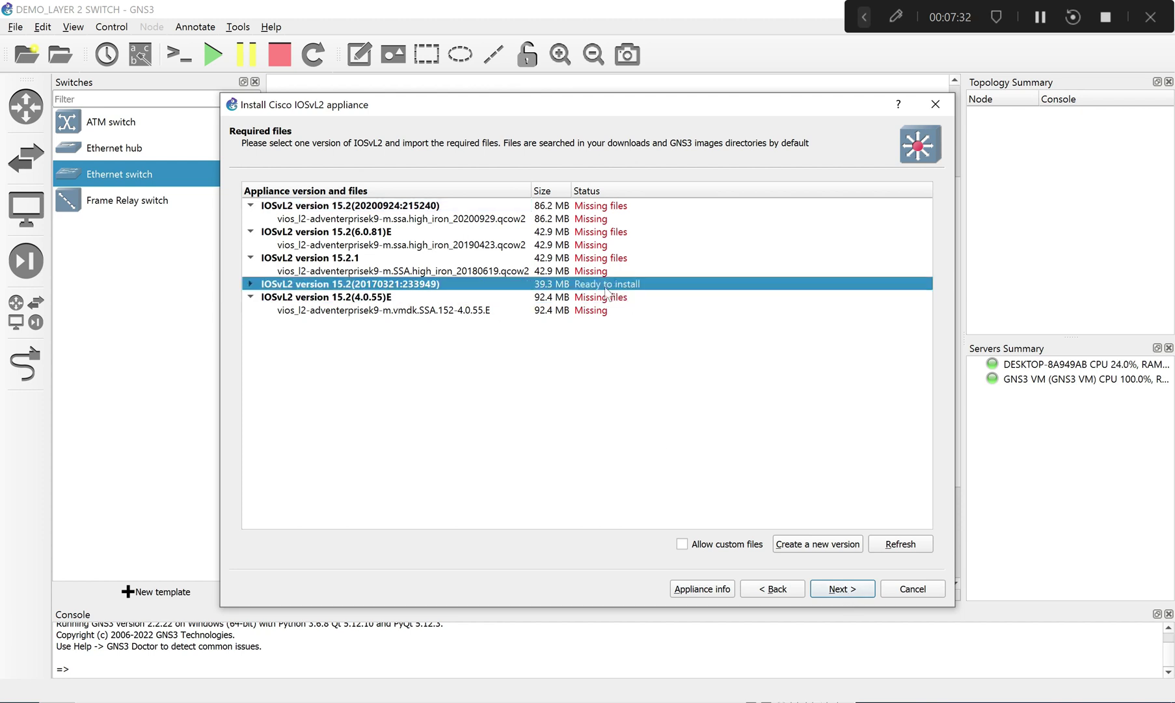
pyautogui.doubleClick(293, 288)
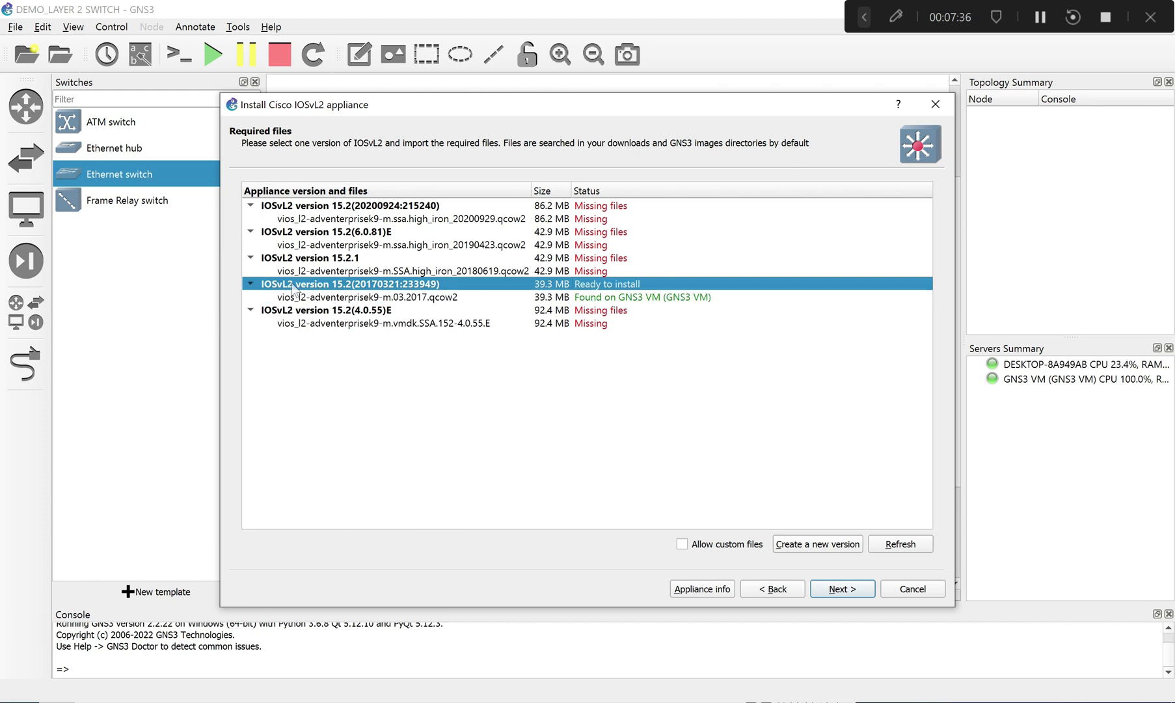
pyautogui.click(298, 296)
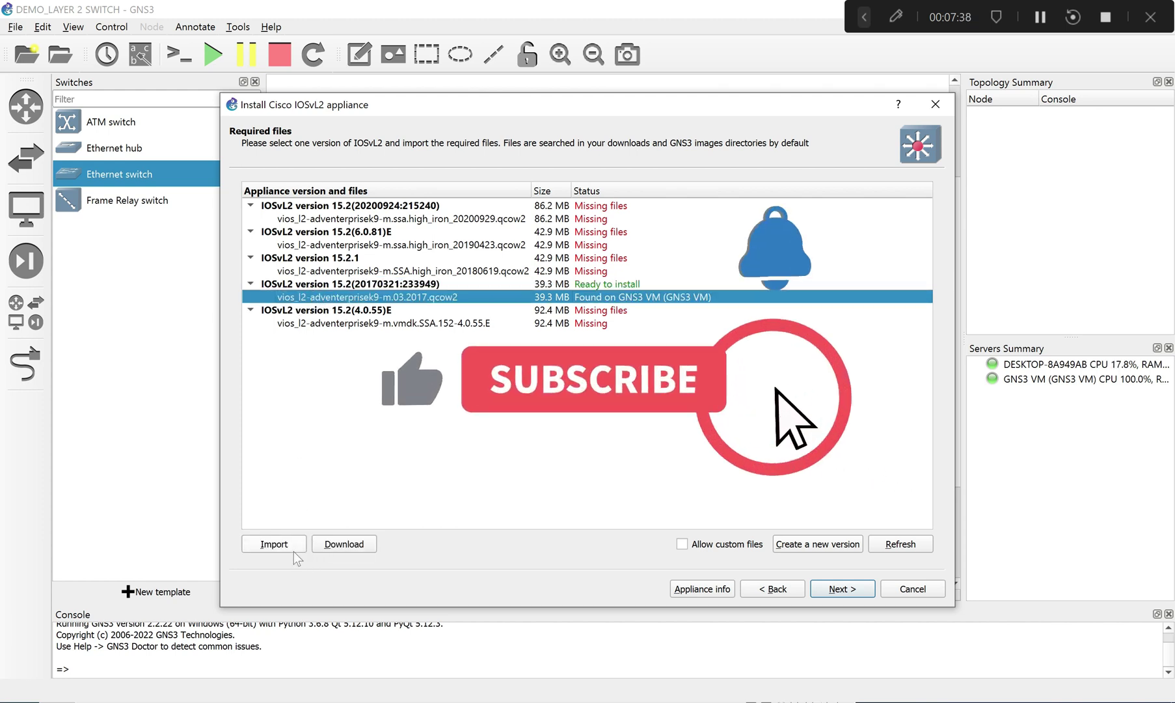
pyautogui.click(269, 546)
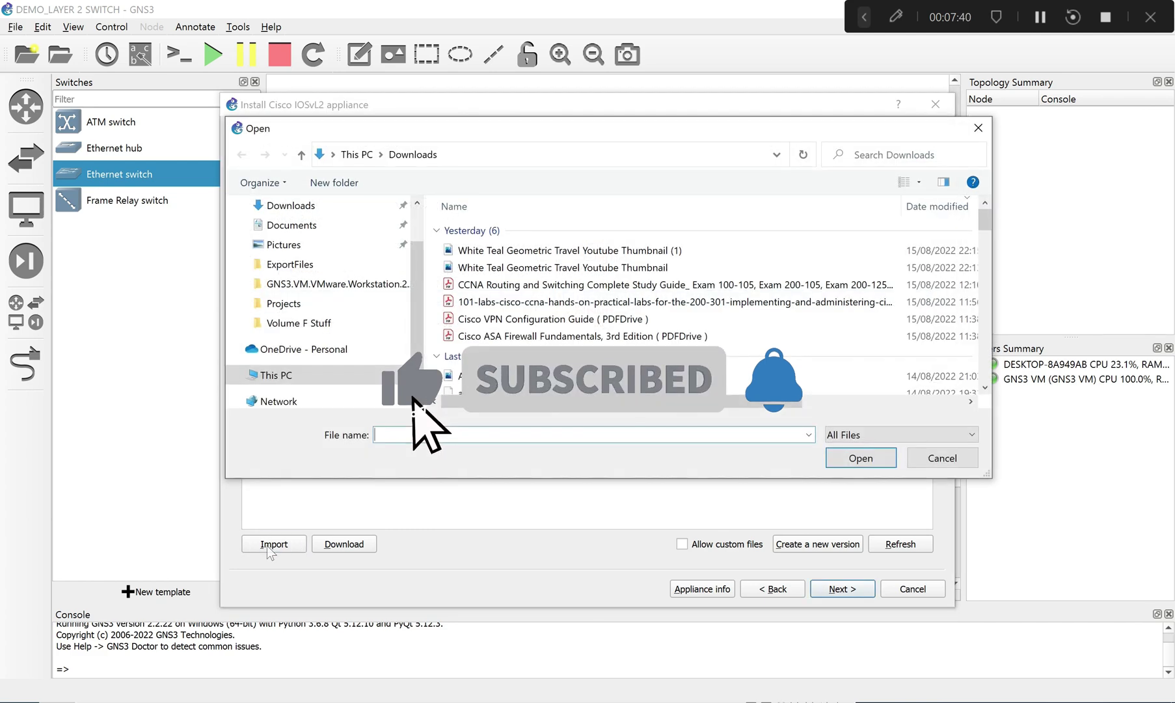
pyautogui.press('Escape')
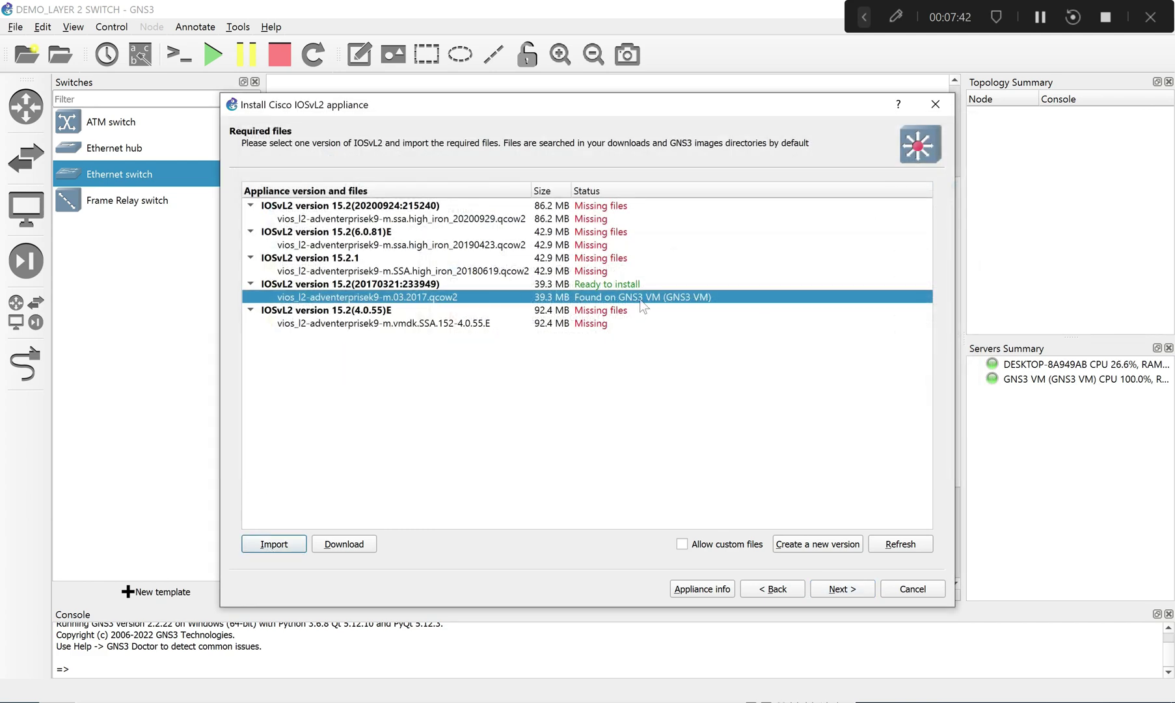
# Step: Compare the required image files and statuses of IOSvL2 versions 15.2(20170321:233949) and 15.2.1
pyautogui.click(609, 286)
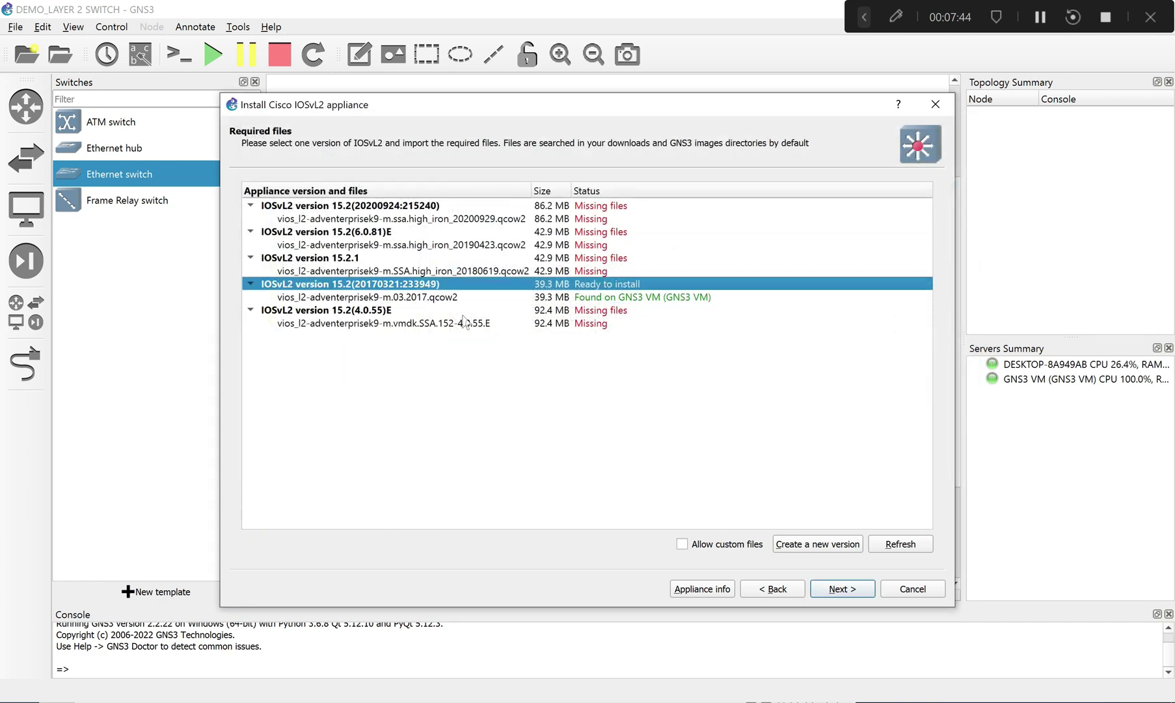
pyautogui.click(582, 299)
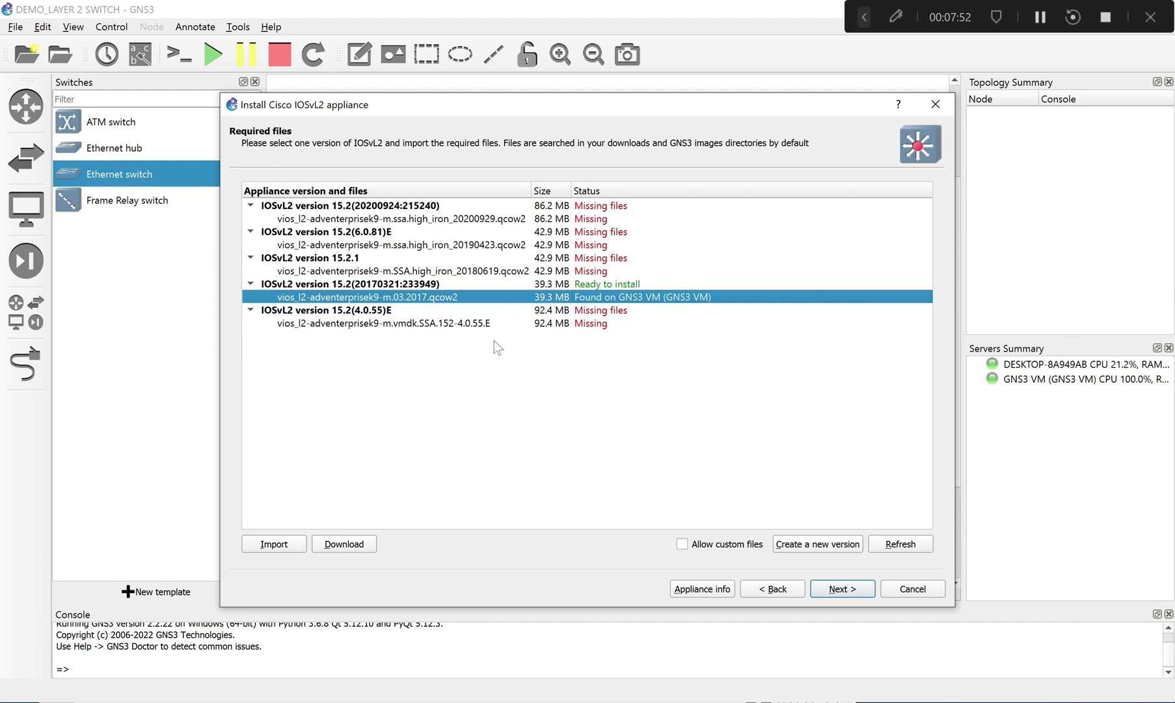
pyautogui.click(354, 286)
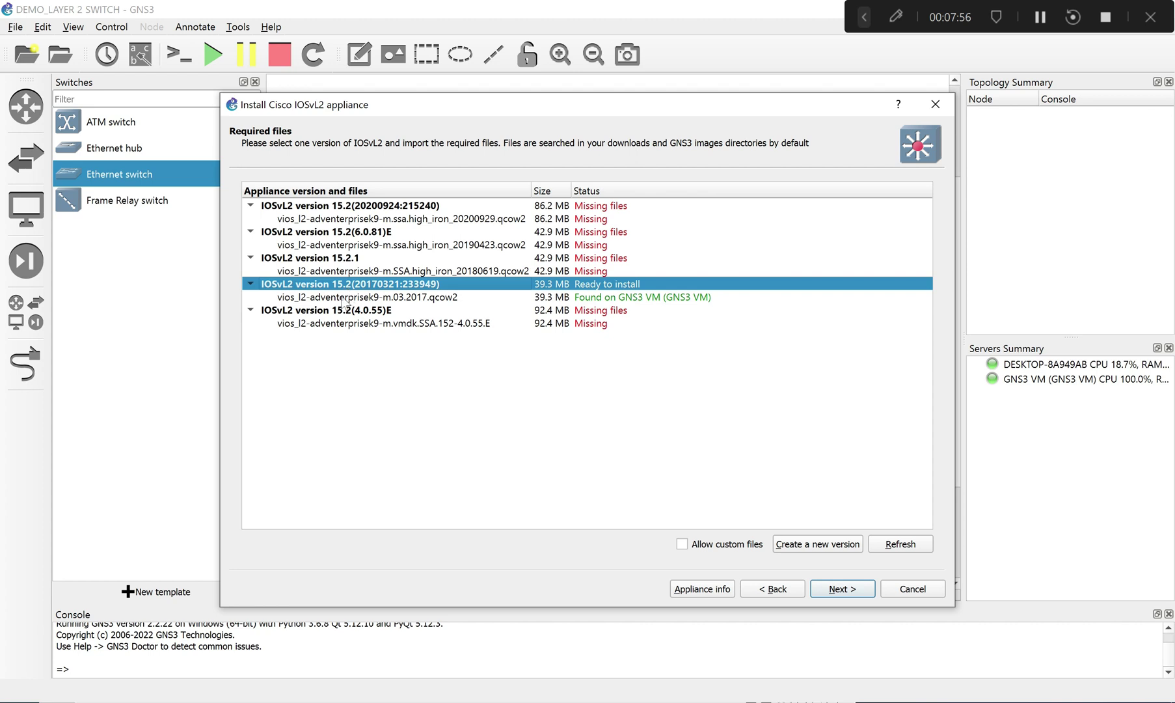
pyautogui.click(345, 298)
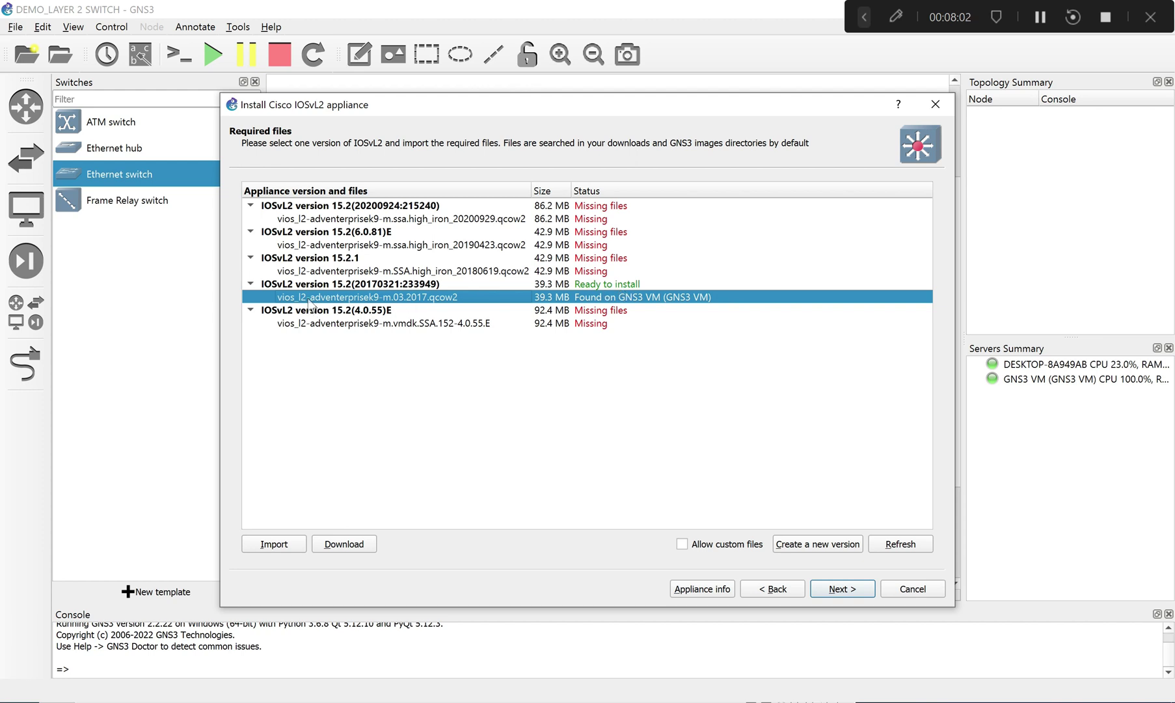
pyautogui.click(322, 287)
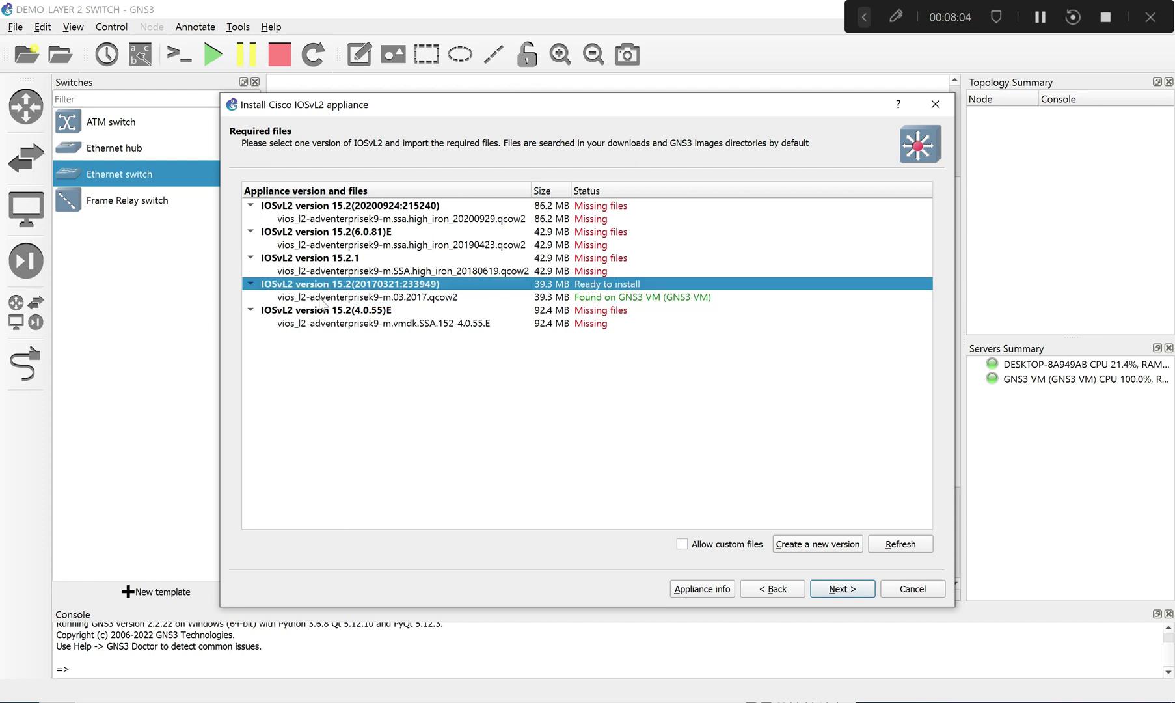
pyautogui.click(297, 299)
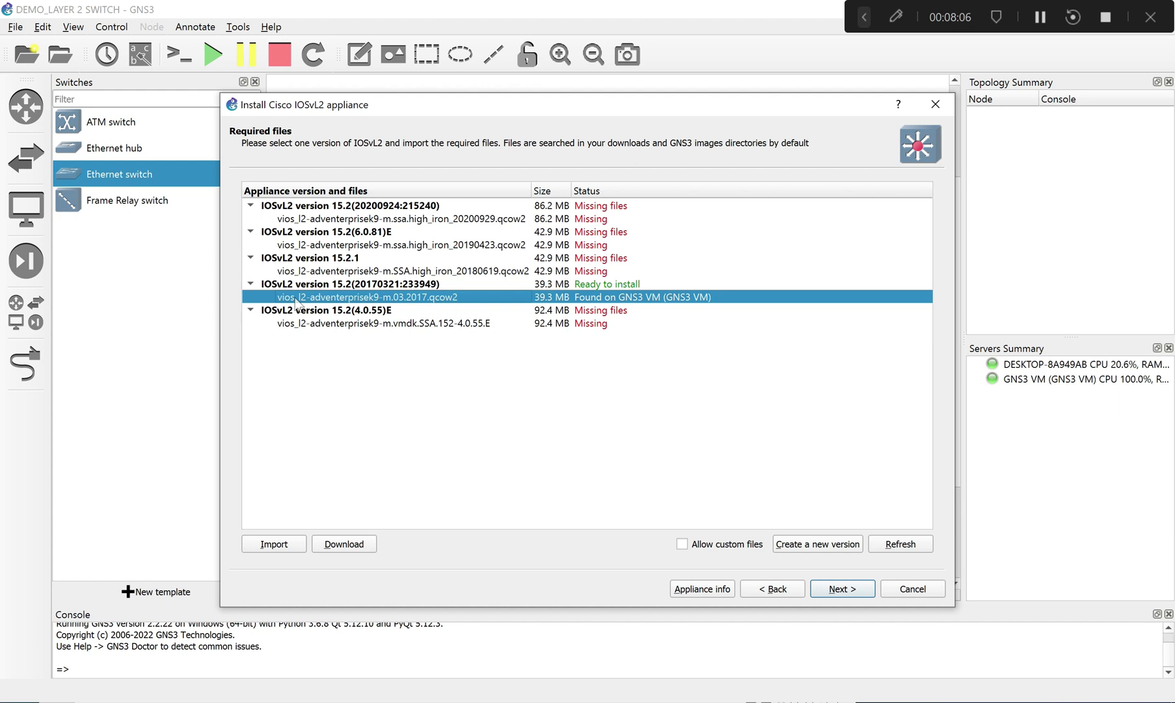
pyautogui.click(329, 285)
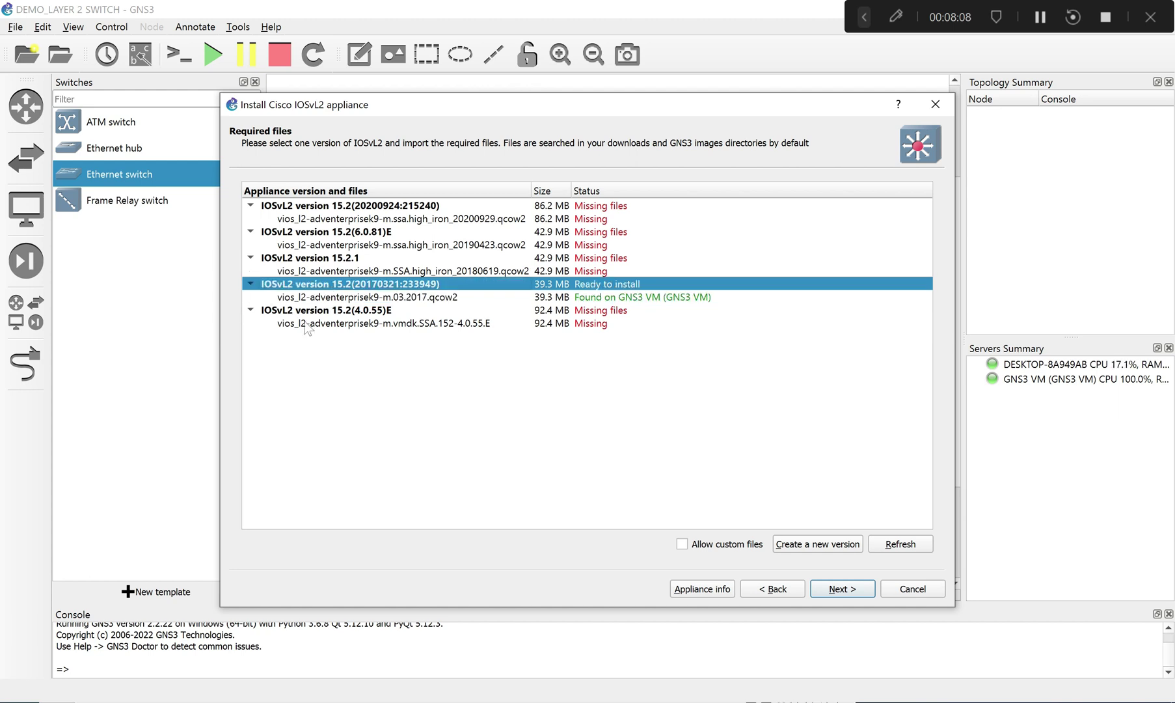
pyautogui.click(451, 297)
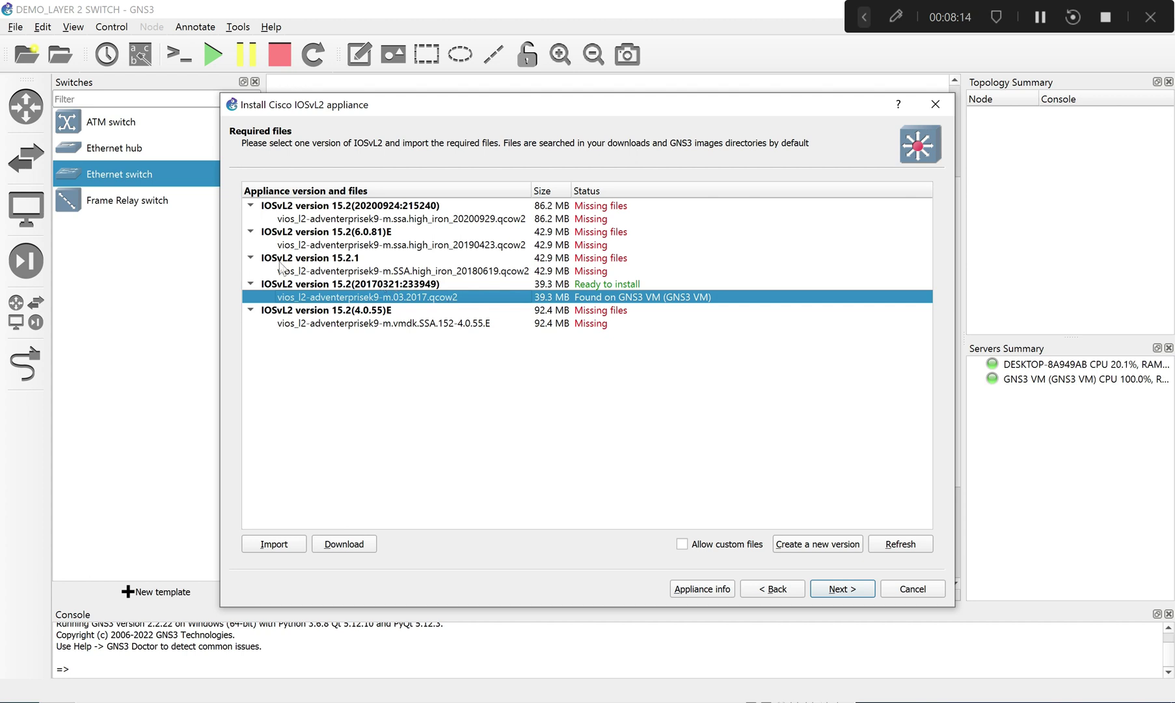
pyautogui.click(357, 271)
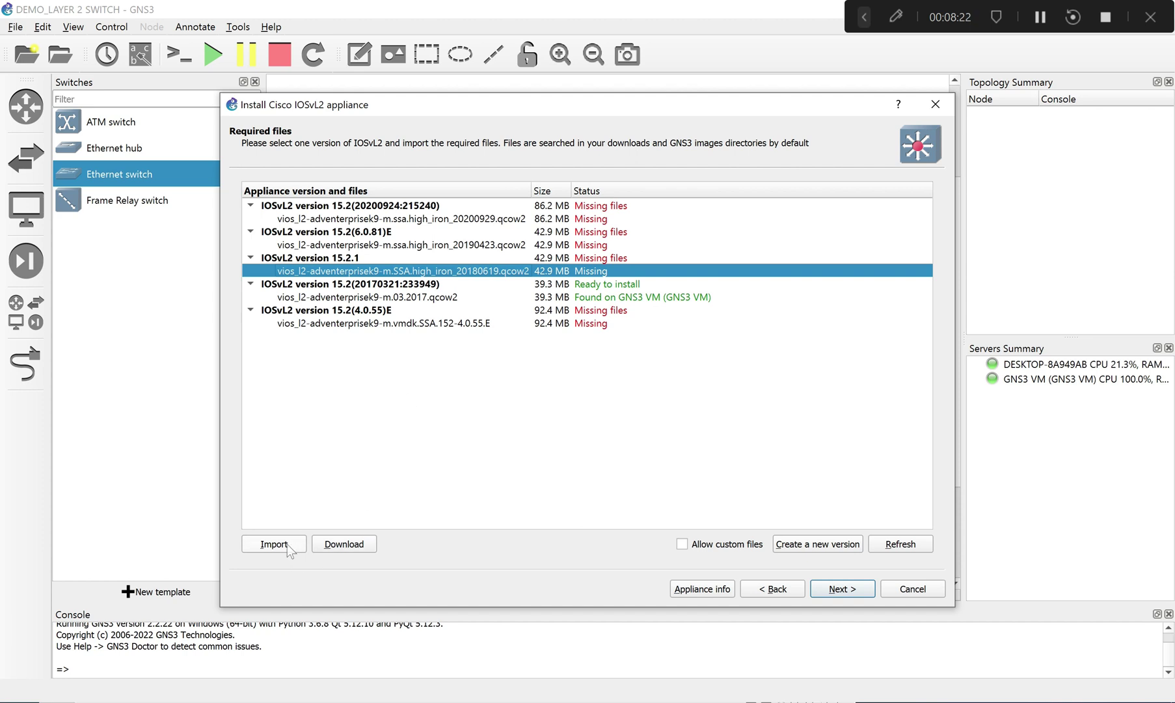
pyautogui.click(401, 298)
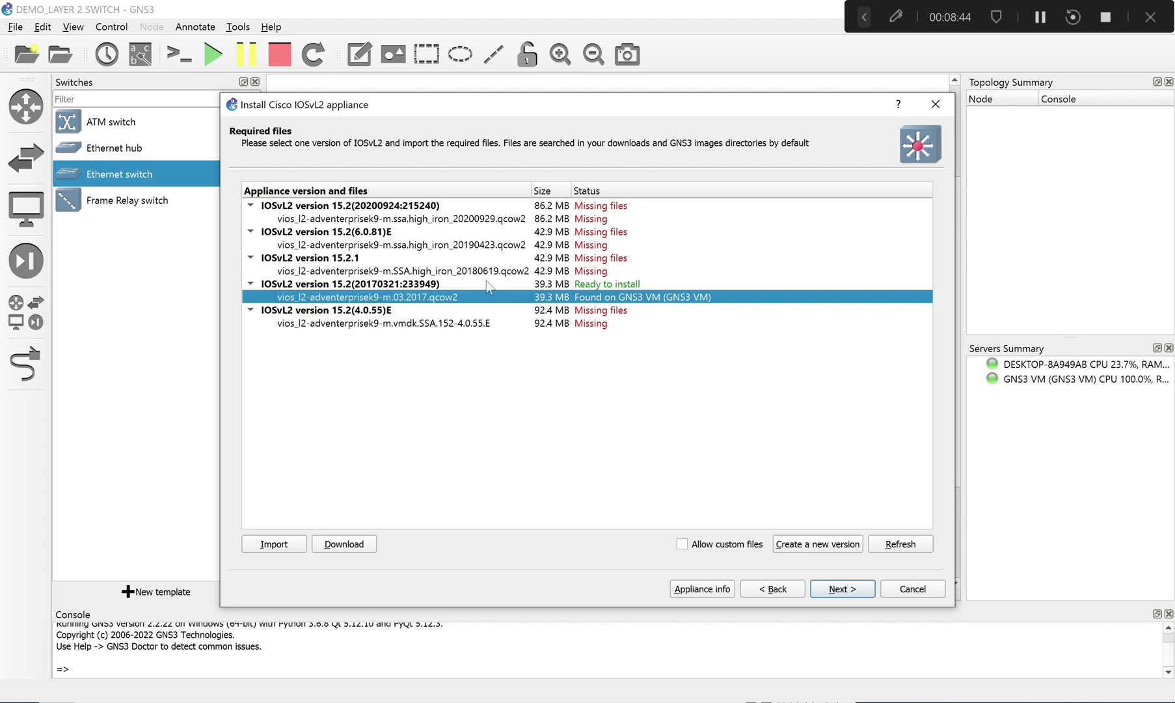
pyautogui.click(595, 285)
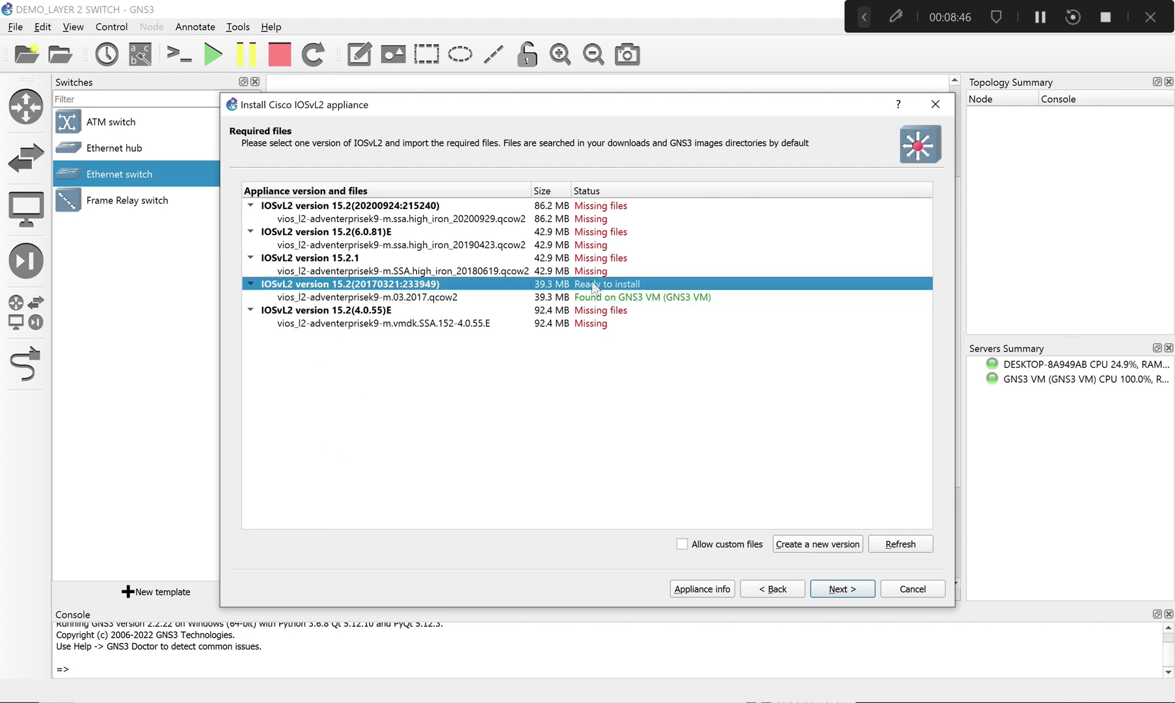
# Step: Import the vios_l2-adventerprisek9-m.03.2017 .qcow2 image from its Desktop folder as the required file for IOSvL2 version 15.2(20170321:233949)
pyautogui.click(430, 298)
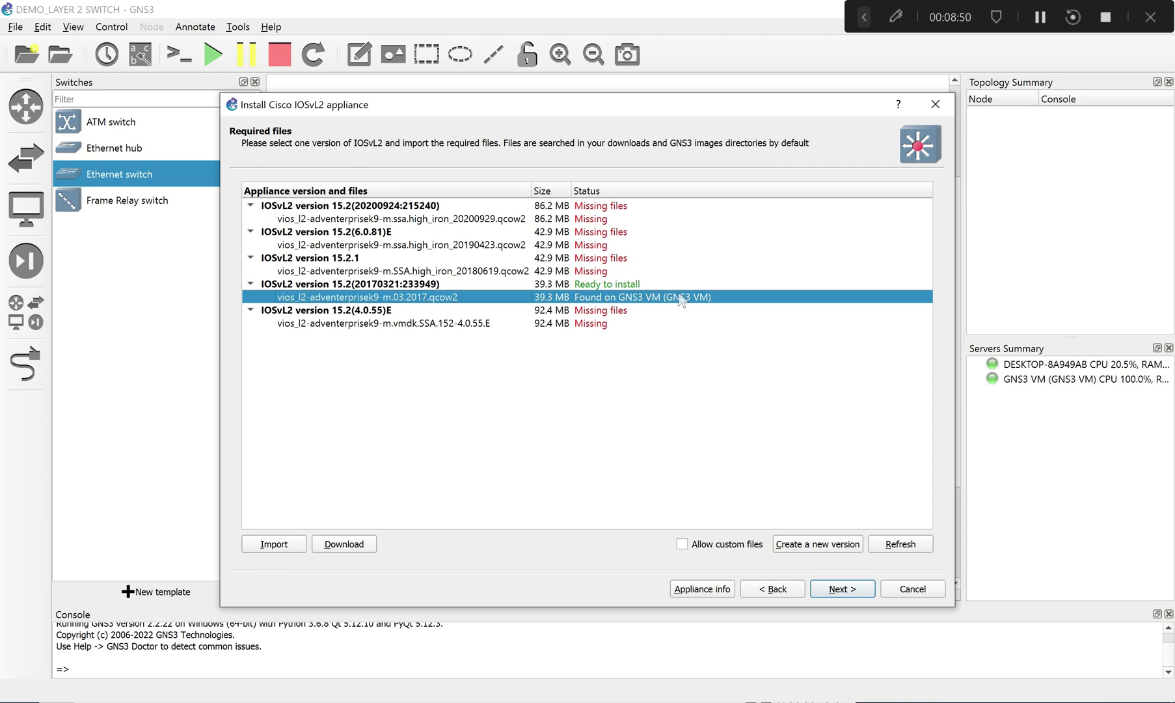
pyautogui.click(287, 545)
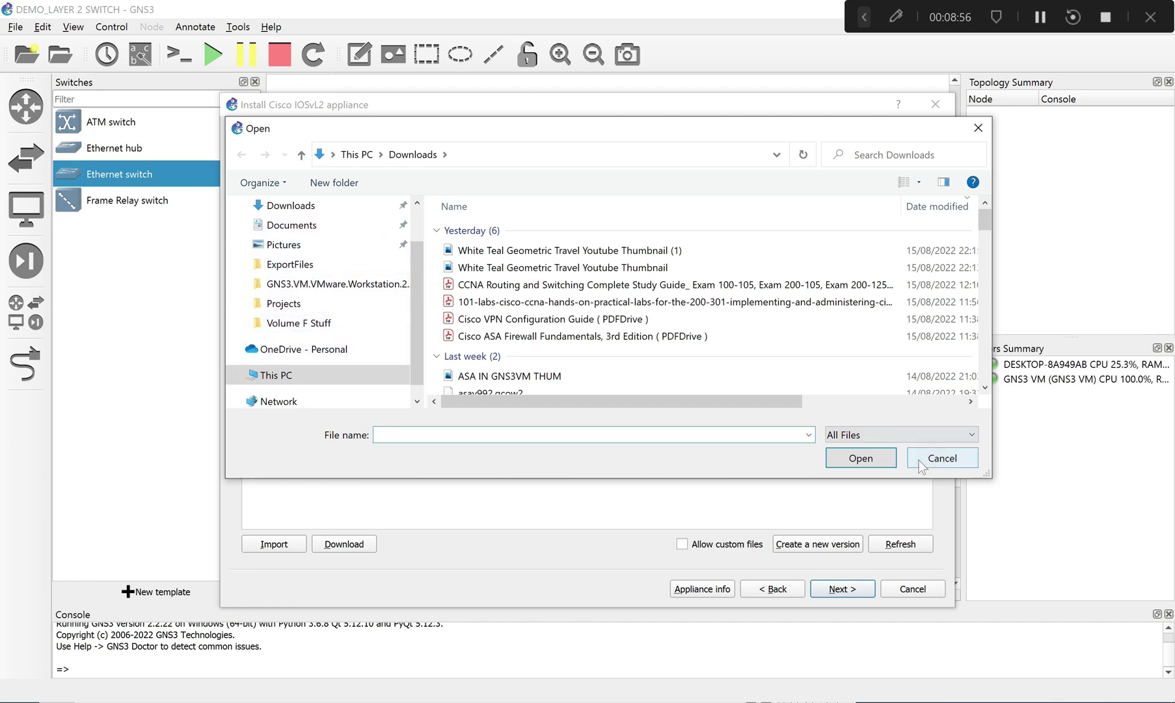
pyautogui.click(941, 458)
pyautogui.click(258, 544)
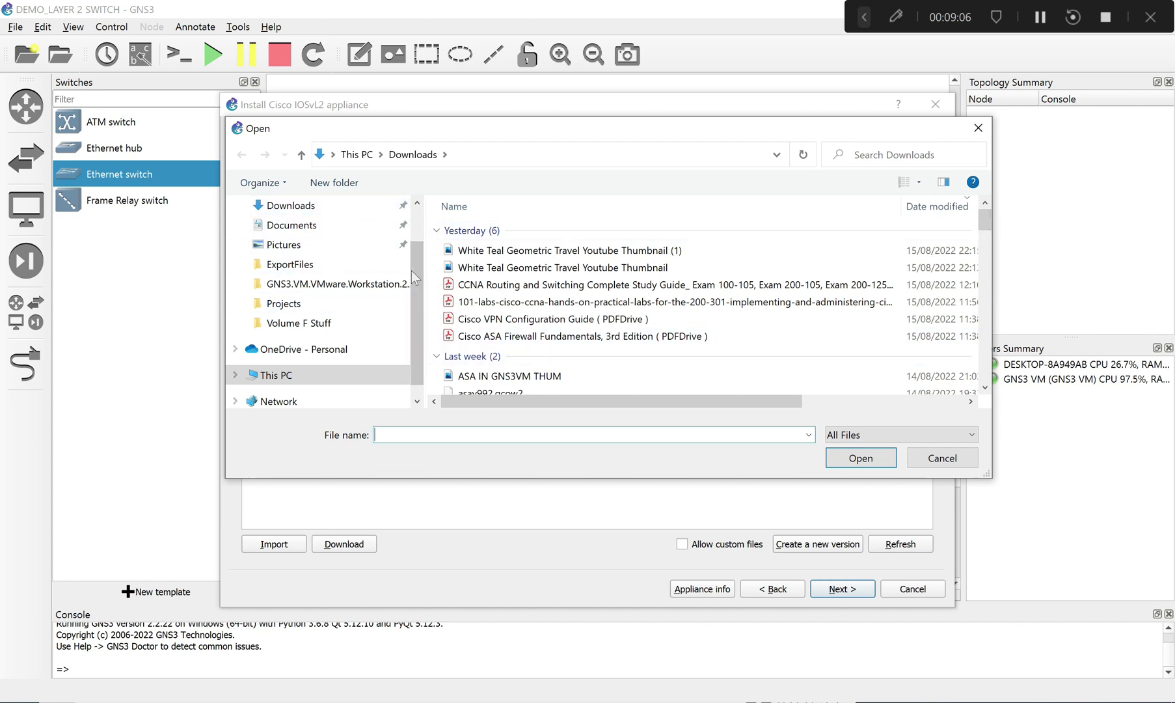
pyautogui.moveTo(418, 312); pyautogui.dragTo(414, 224)
pyautogui.click(293, 241)
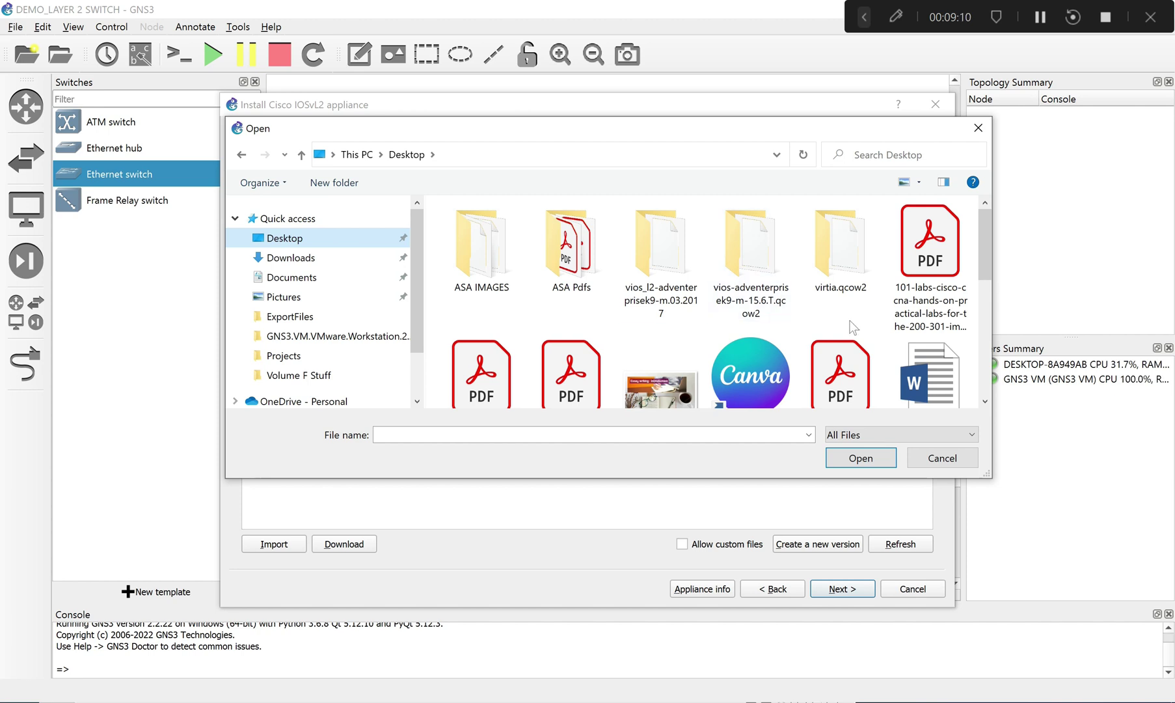
pyautogui.doubleClick(655, 313)
pyautogui.click(565, 232)
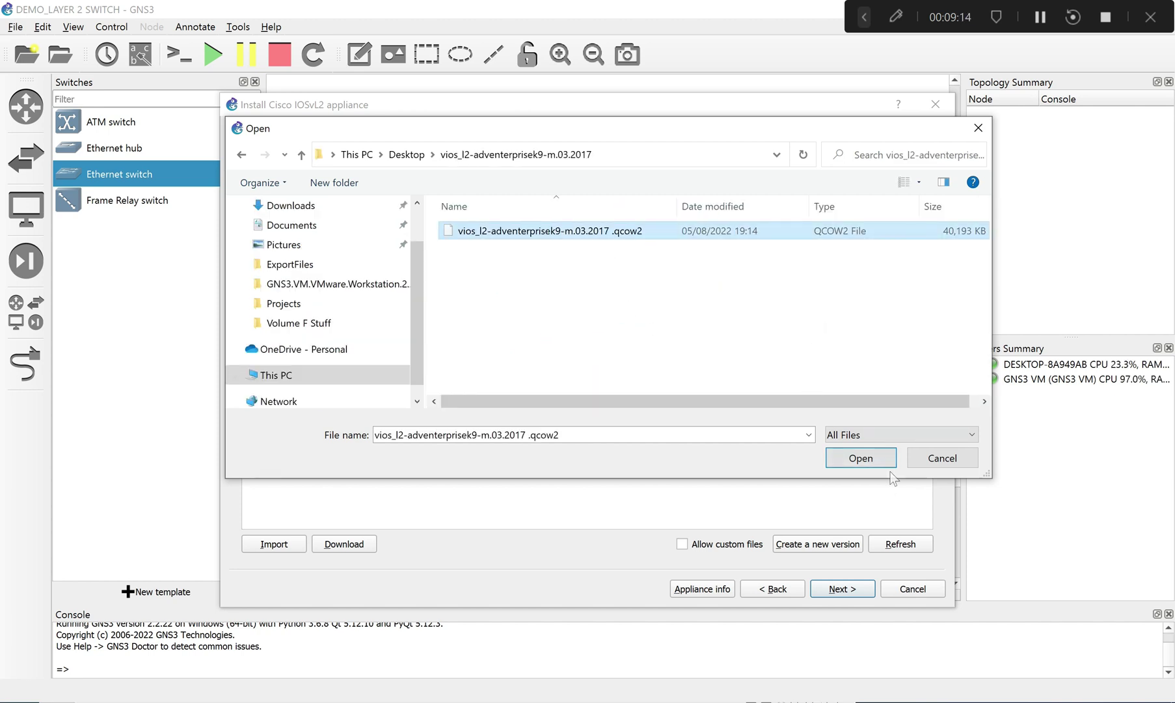
pyautogui.click(859, 457)
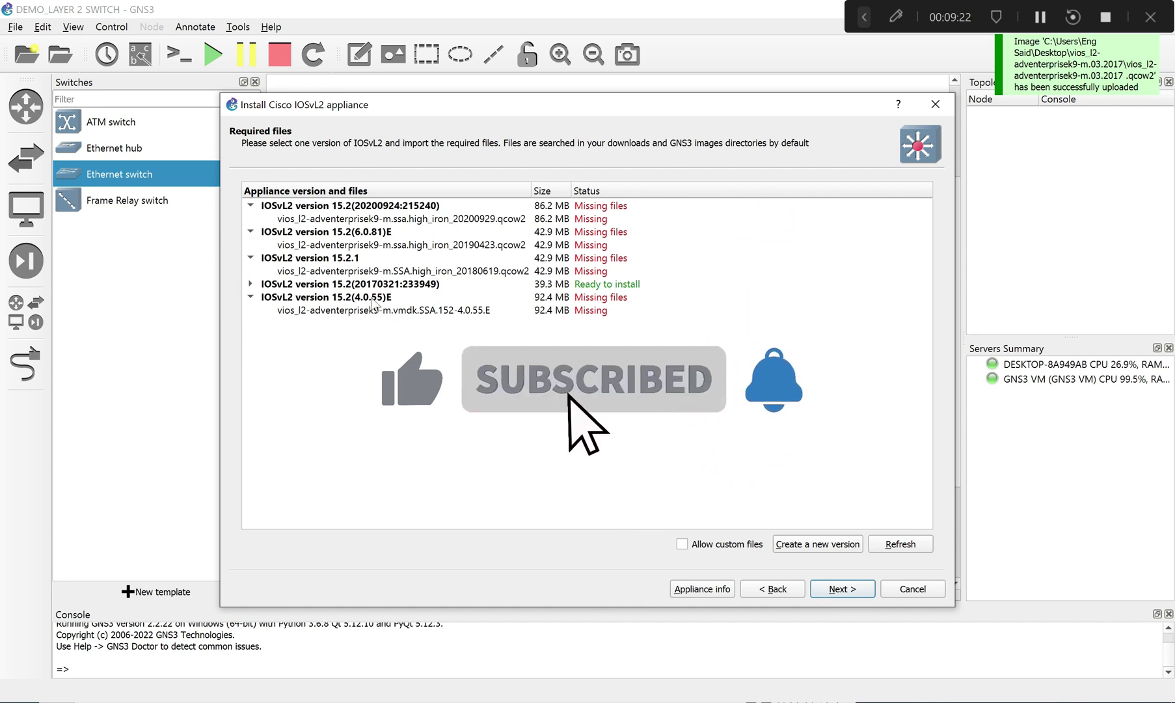
# Step: Install Cisco IOSvL2 version 15.2(20170321:233949) and finish the appliance wizard to create its template
pyautogui.click(433, 284)
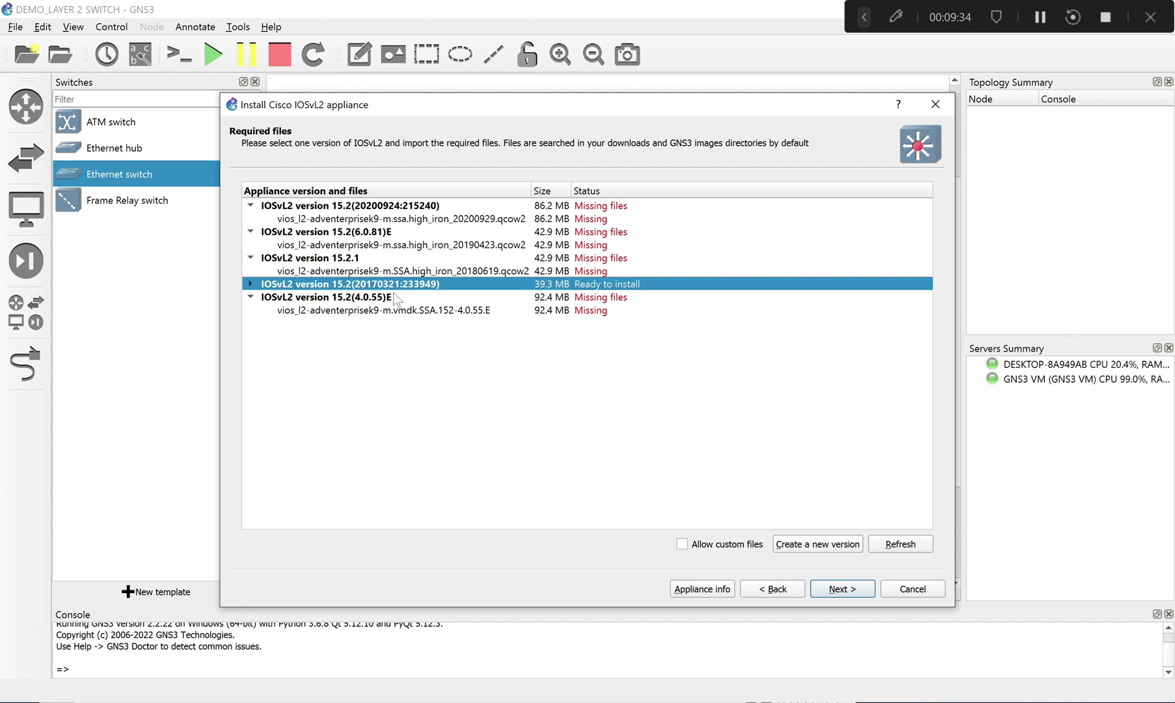
pyautogui.click(853, 585)
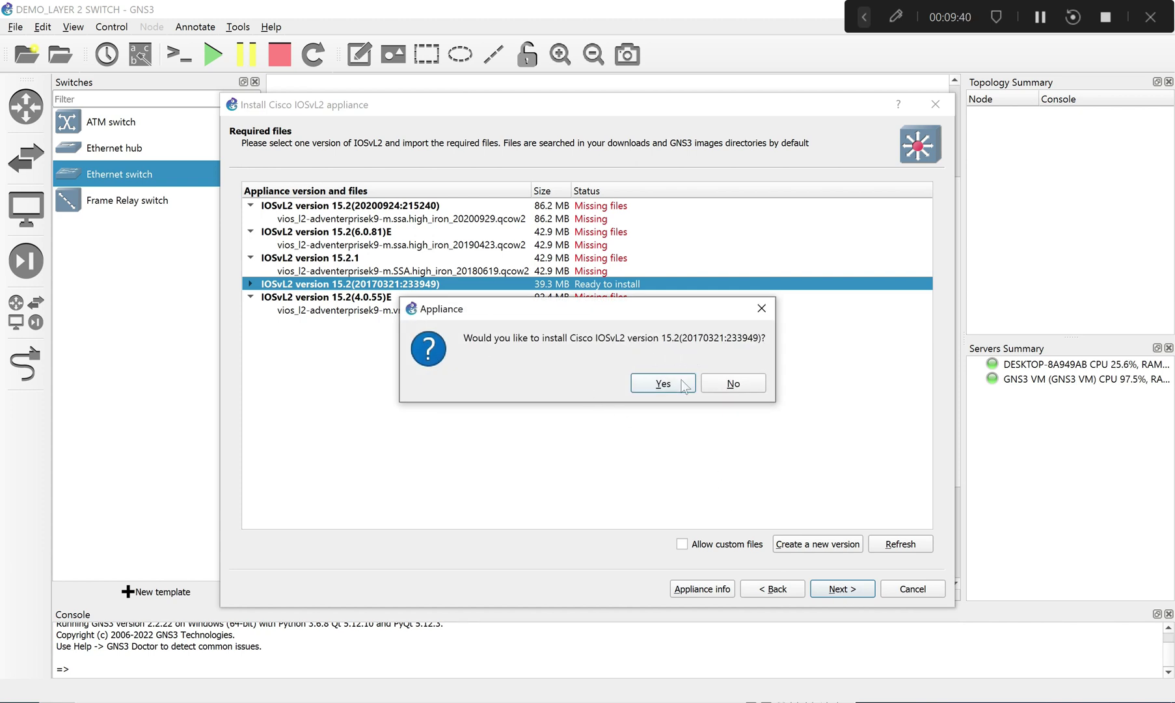
pyautogui.click(663, 384)
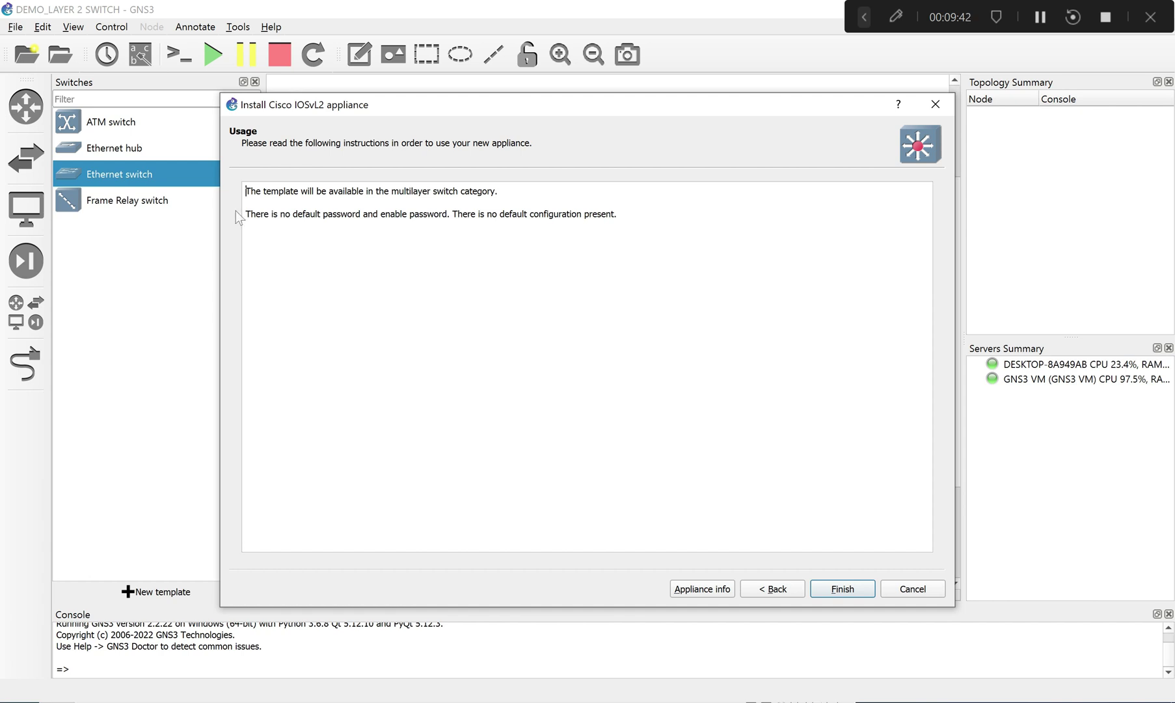
pyautogui.click(853, 595)
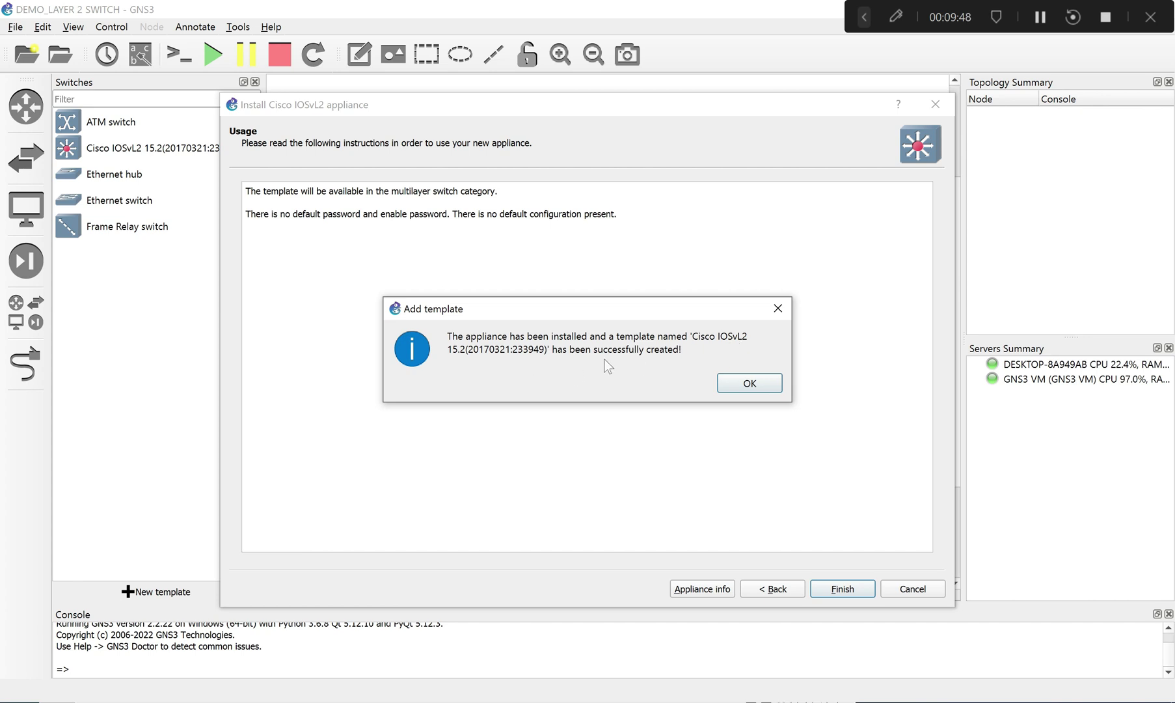
pyautogui.click(765, 391)
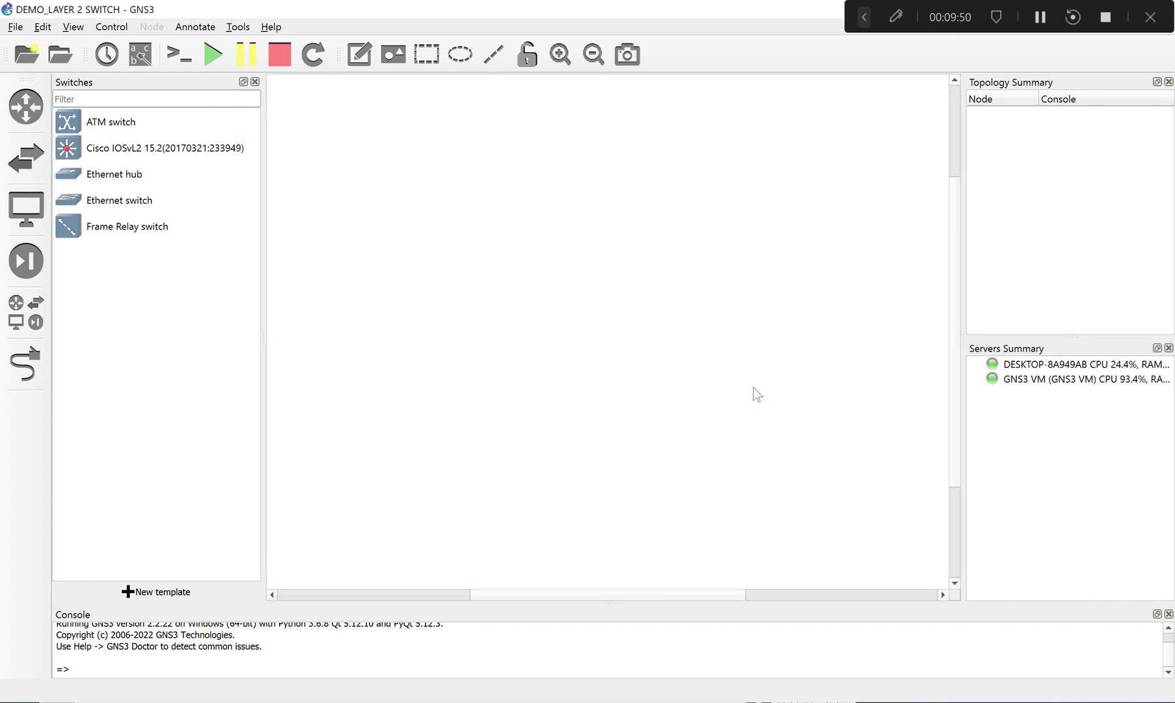
# Step: Check the new Cisco IOSvL2 15.2(20170321:233949) template among the available switches
pyautogui.click(180, 151)
pyautogui.click(150, 173)
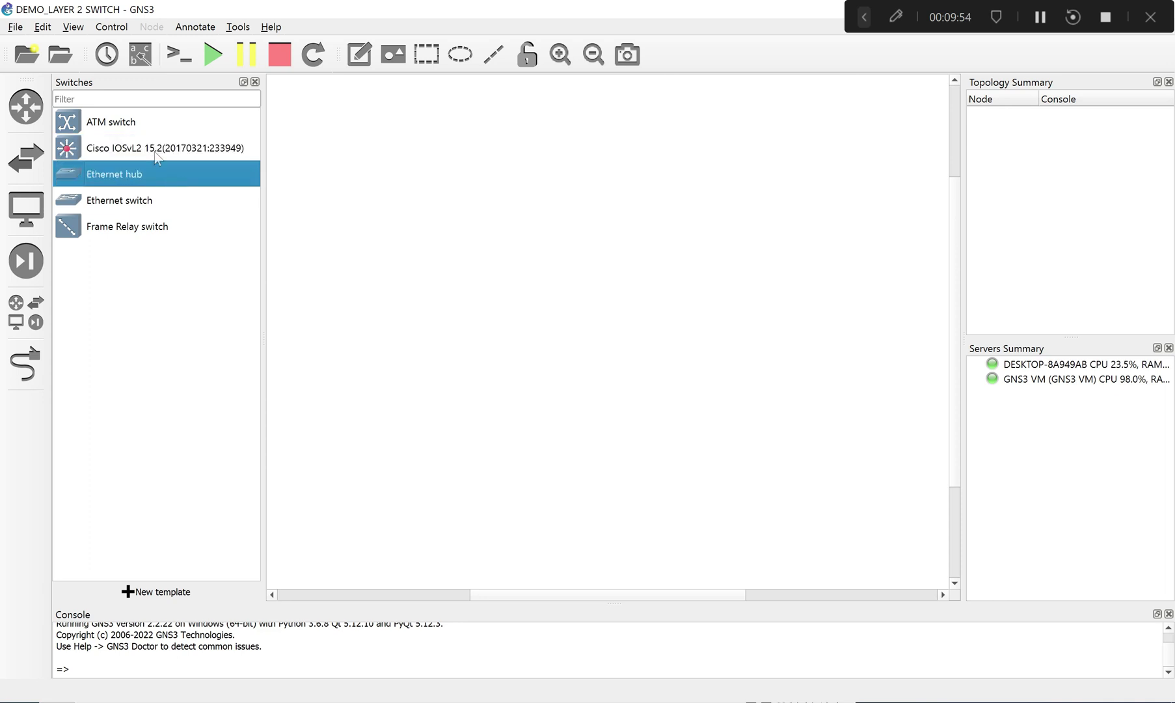
pyautogui.click(192, 153)
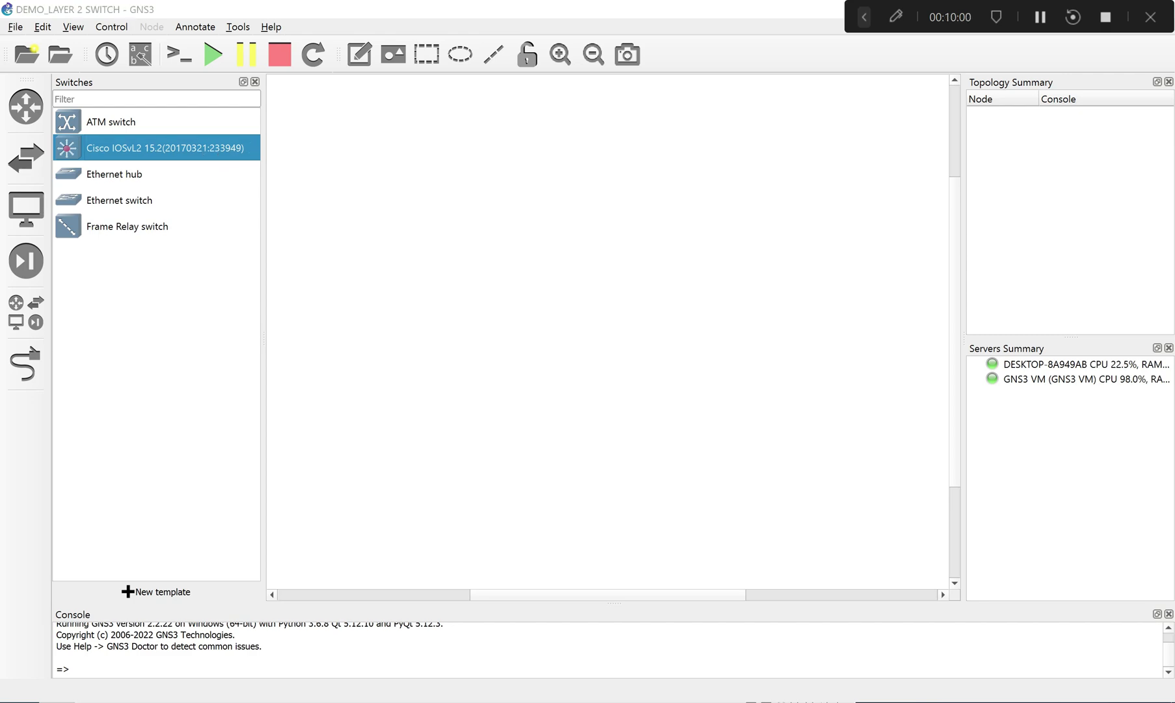
# Step: Switch to File Explorer and open the vios_l2-adventerprisek9-m.03.2017 folder on the Desktop to view the switch image
pyautogui.doubleClick(369, 195)
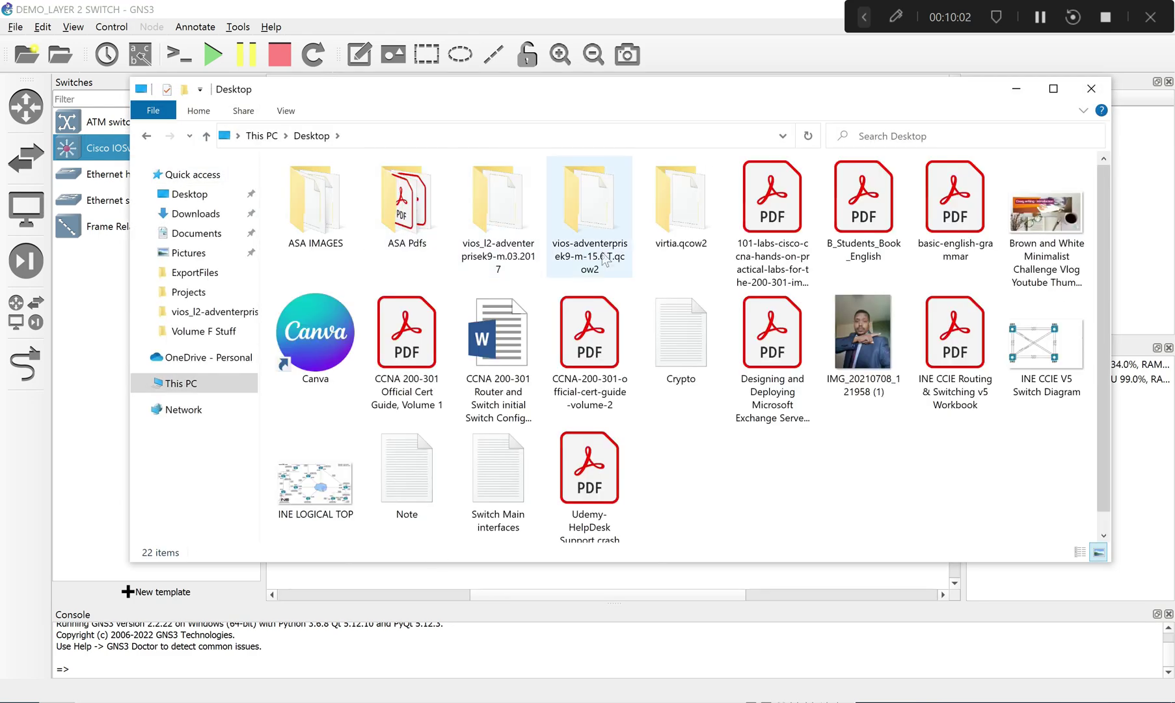
pyautogui.doubleClick(490, 241)
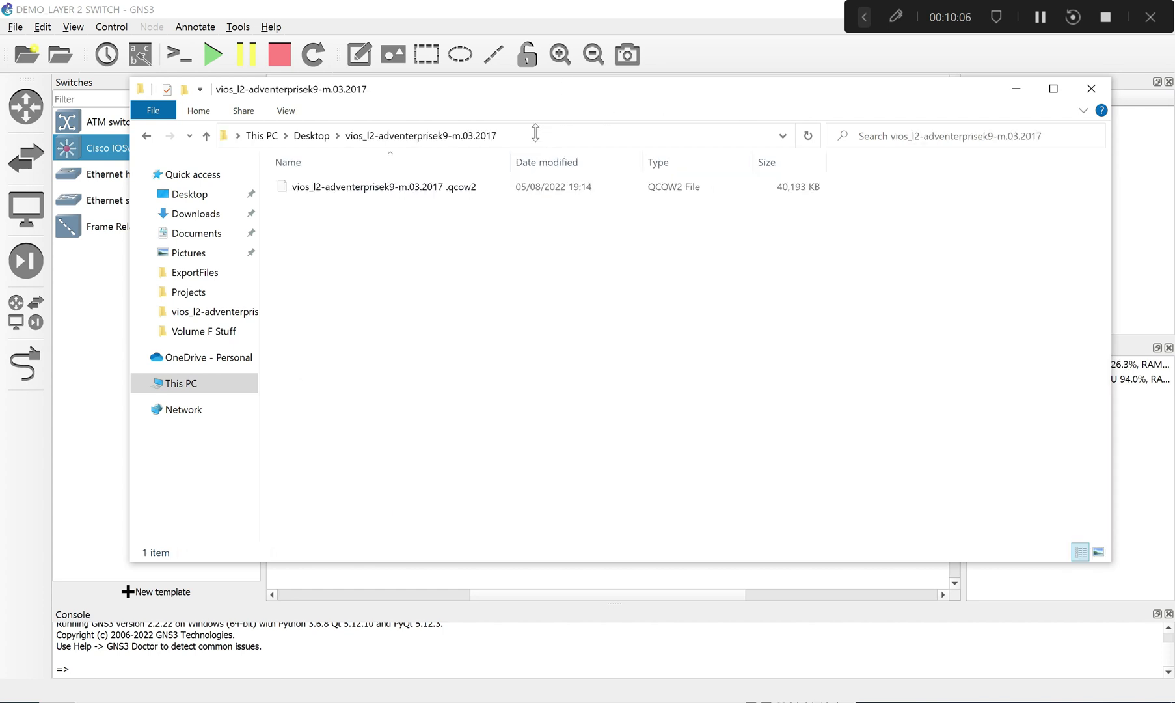
# Step: Move the File Explorer window aside and minimize it to return to GNS3
pyautogui.moveTo(529, 98); pyautogui.dragTo(775, 193)
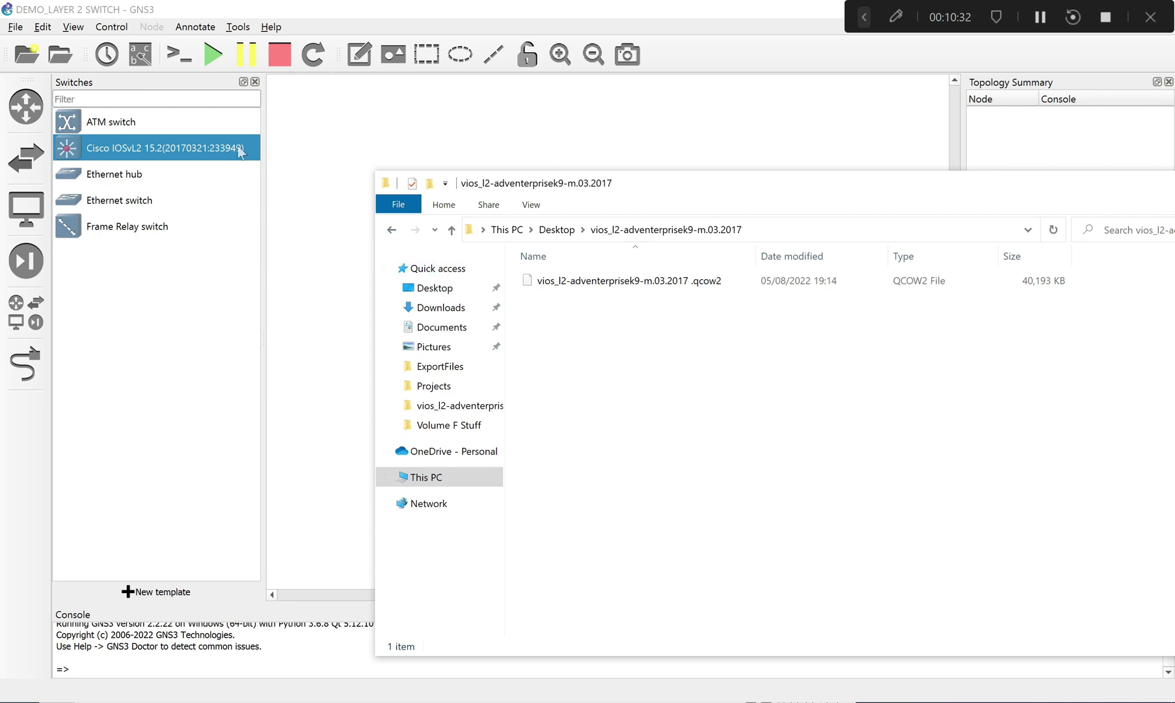
pyautogui.moveTo(933, 192); pyautogui.dragTo(771, 204)
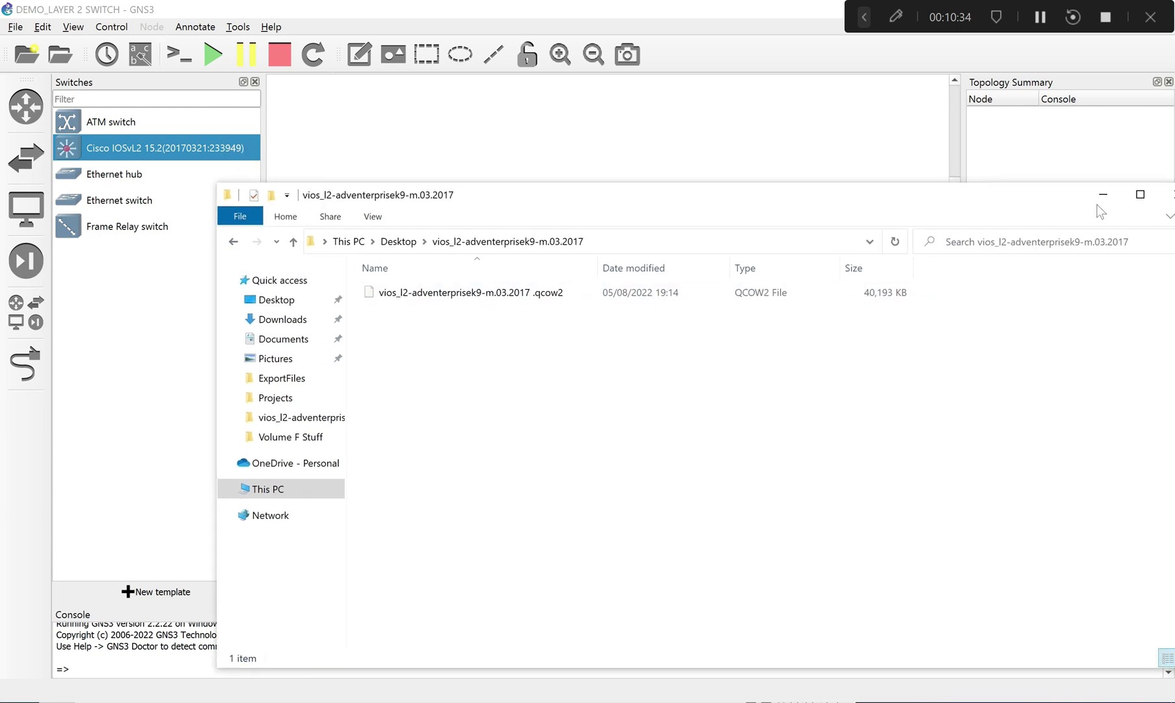
pyautogui.moveTo(1093, 195); pyautogui.dragTo(906, 220)
pyautogui.click(1038, 213)
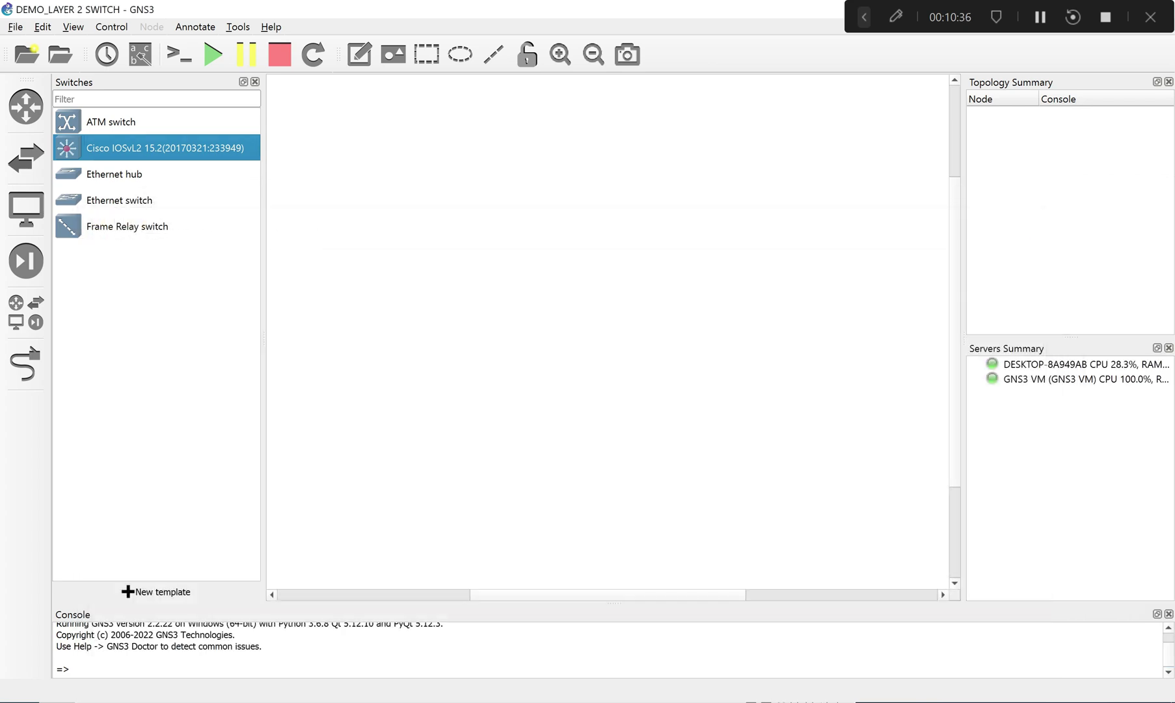
# Step: Review the Cisco IOSvL2 15.2(20170321:233949) template details under Qemu VMs in the preferences and close them
pyautogui.click(49, 27)
pyautogui.click(51, 27)
pyautogui.click(46, 27)
pyautogui.click(104, 109)
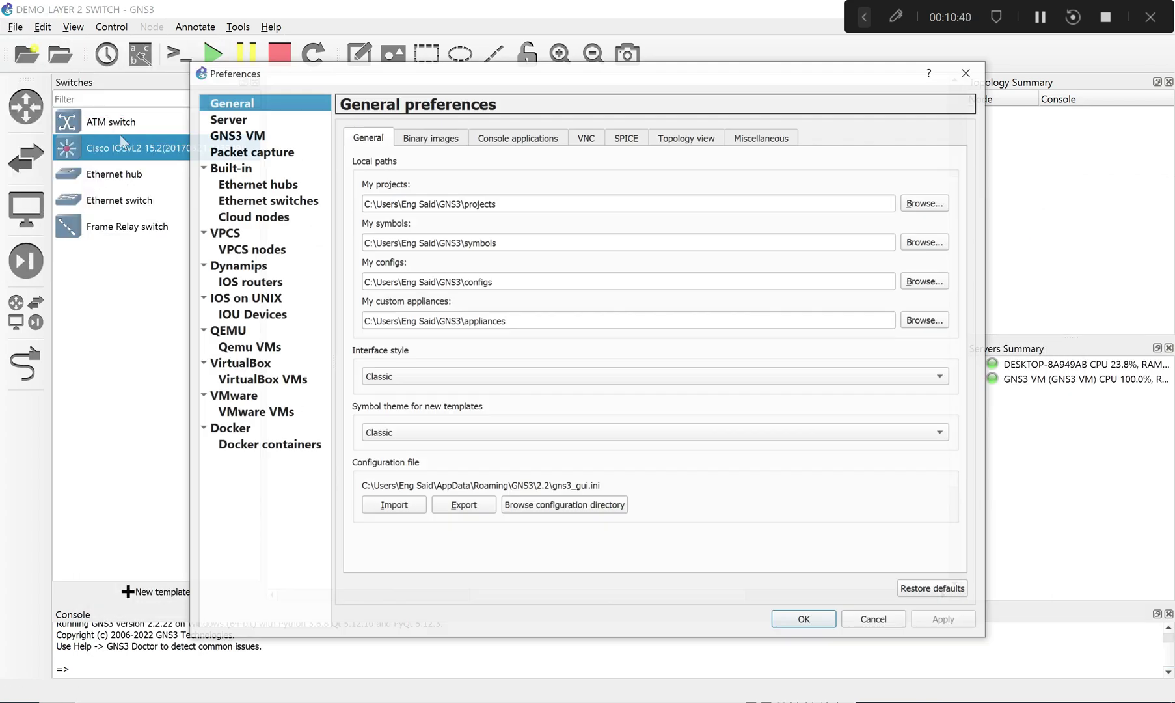
pyautogui.click(231, 352)
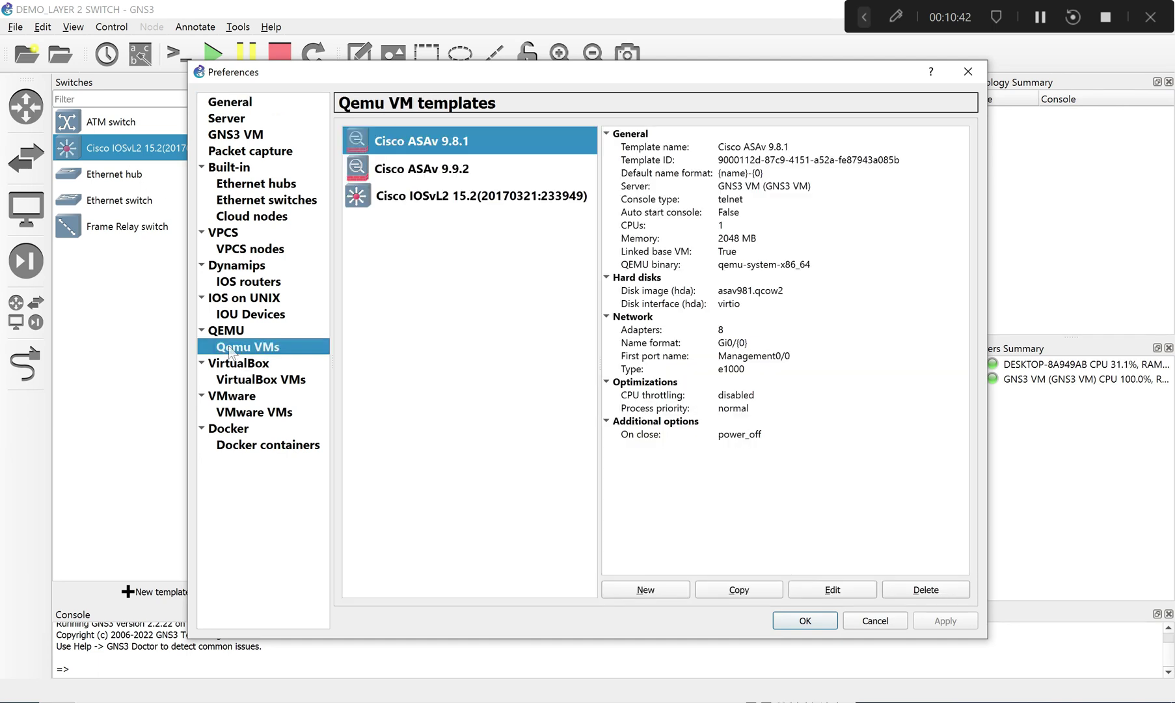
pyautogui.click(474, 201)
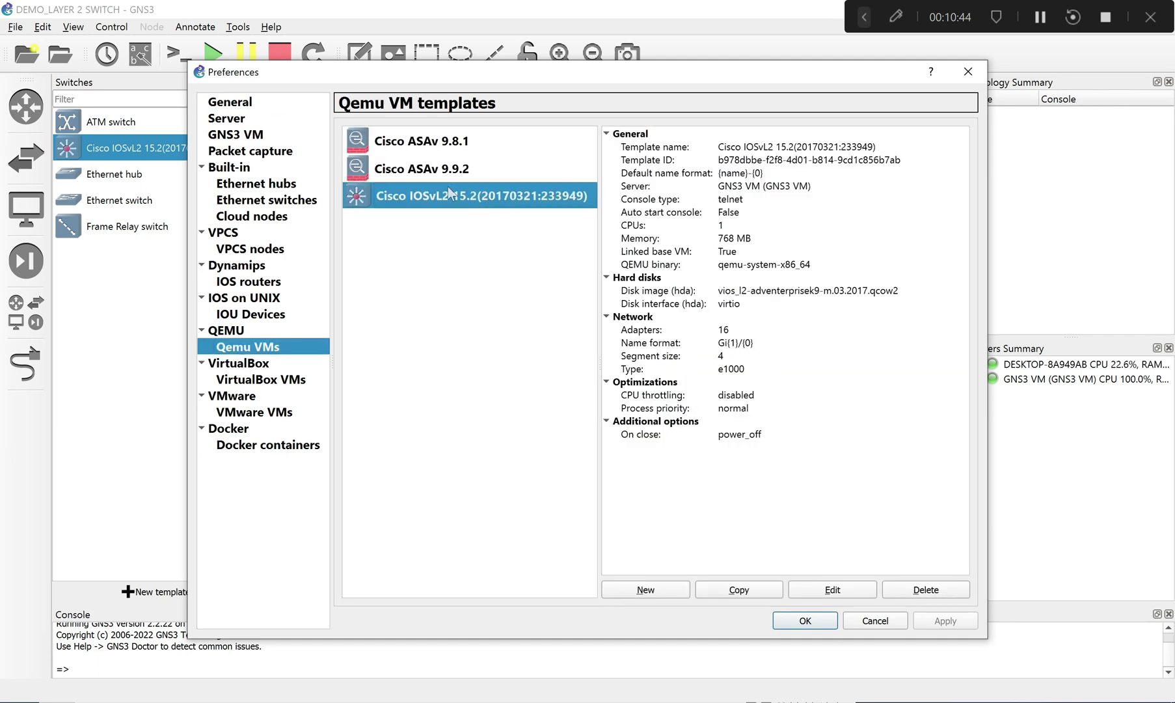
pyautogui.click(807, 619)
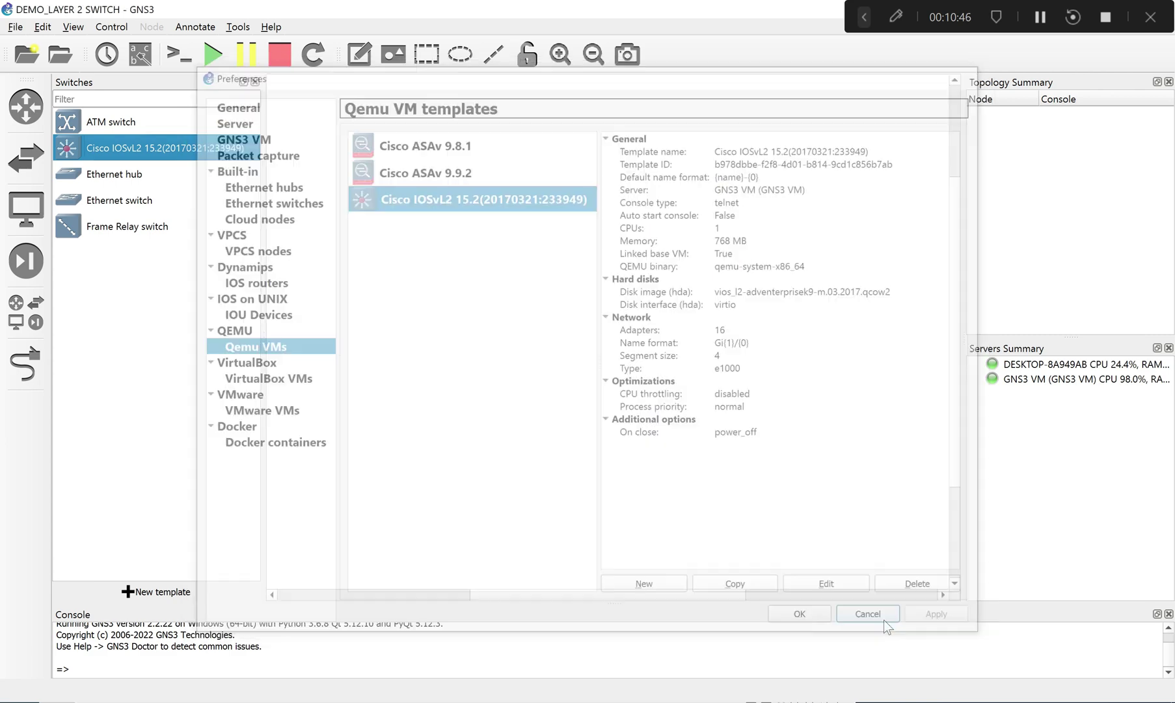
# Step: Add a Cisco IOSvL2 15.2(20170321:233949) switch to the workspace and start it
pyautogui.moveTo(133, 160); pyautogui.dragTo(372, 268)
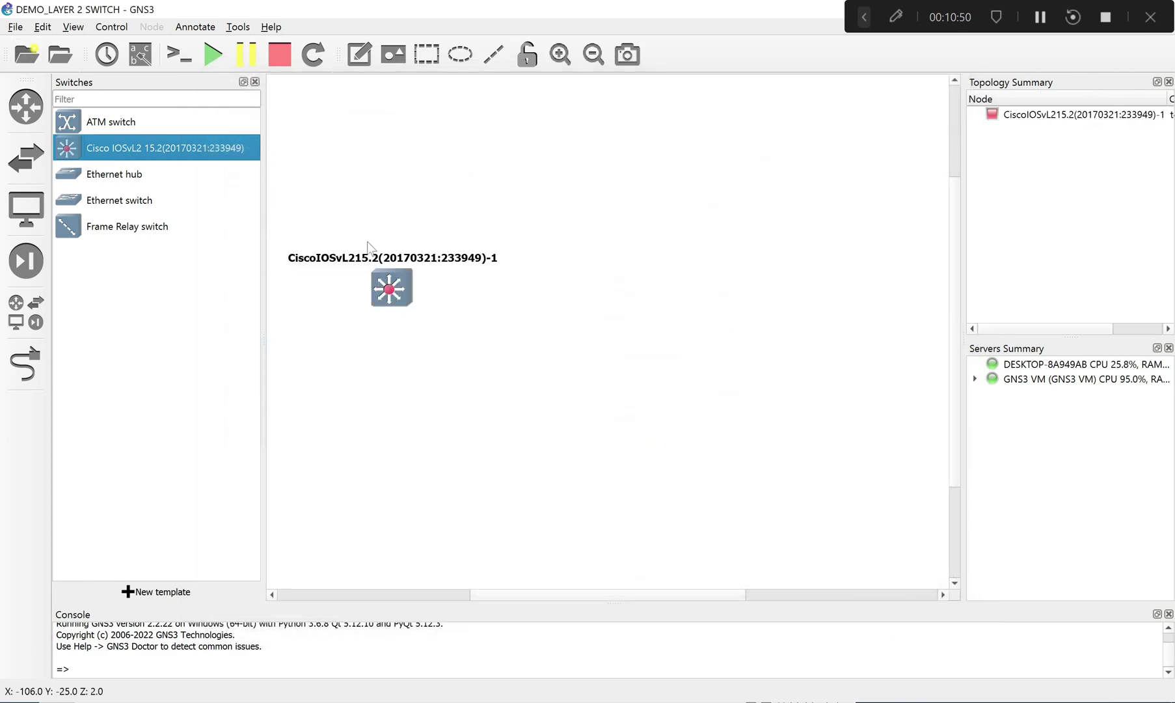
pyautogui.rightClick(381, 292)
pyautogui.click(417, 339)
pyautogui.click(1055, 116)
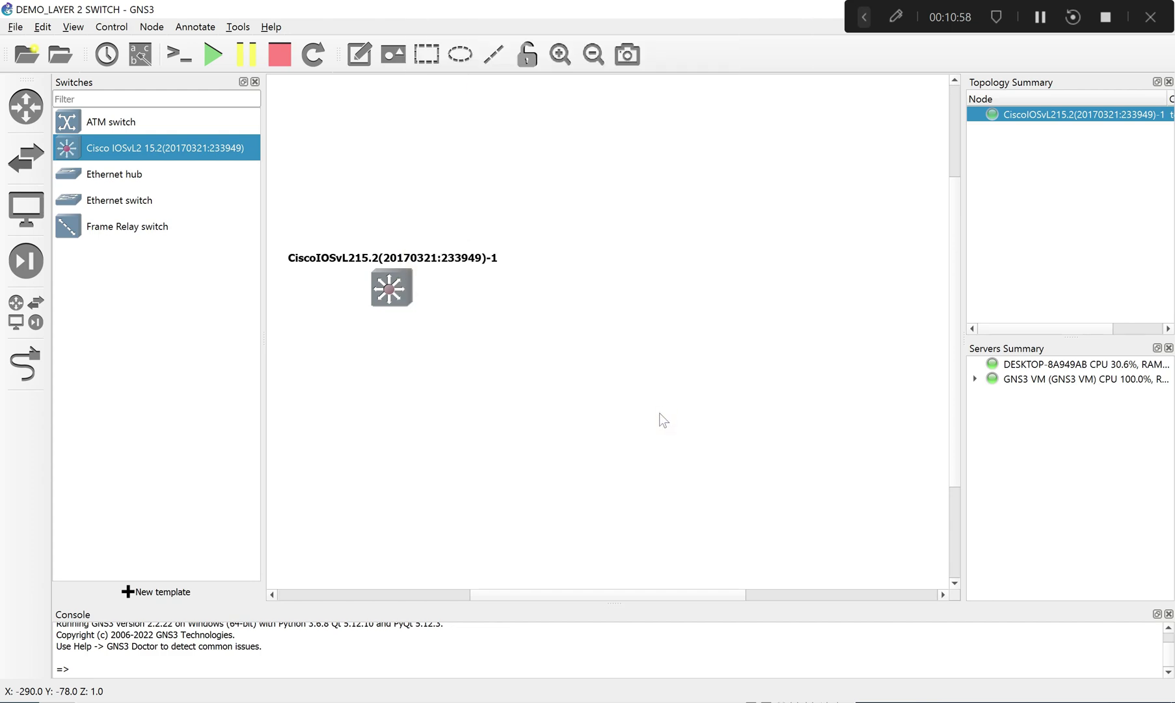
# Step: Open the switch's console in SecureCRT, disconnect the duplicate session and reposition the console window
pyautogui.doubleClick(389, 290)
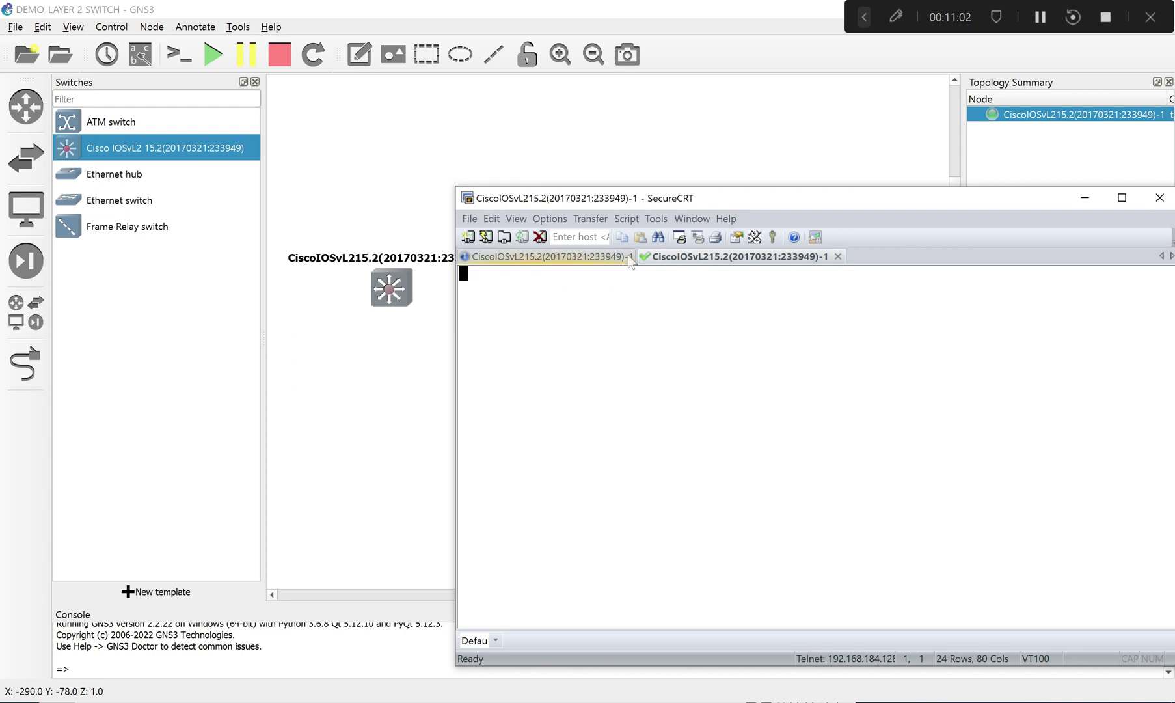
pyautogui.click(628, 255)
pyautogui.click(657, 256)
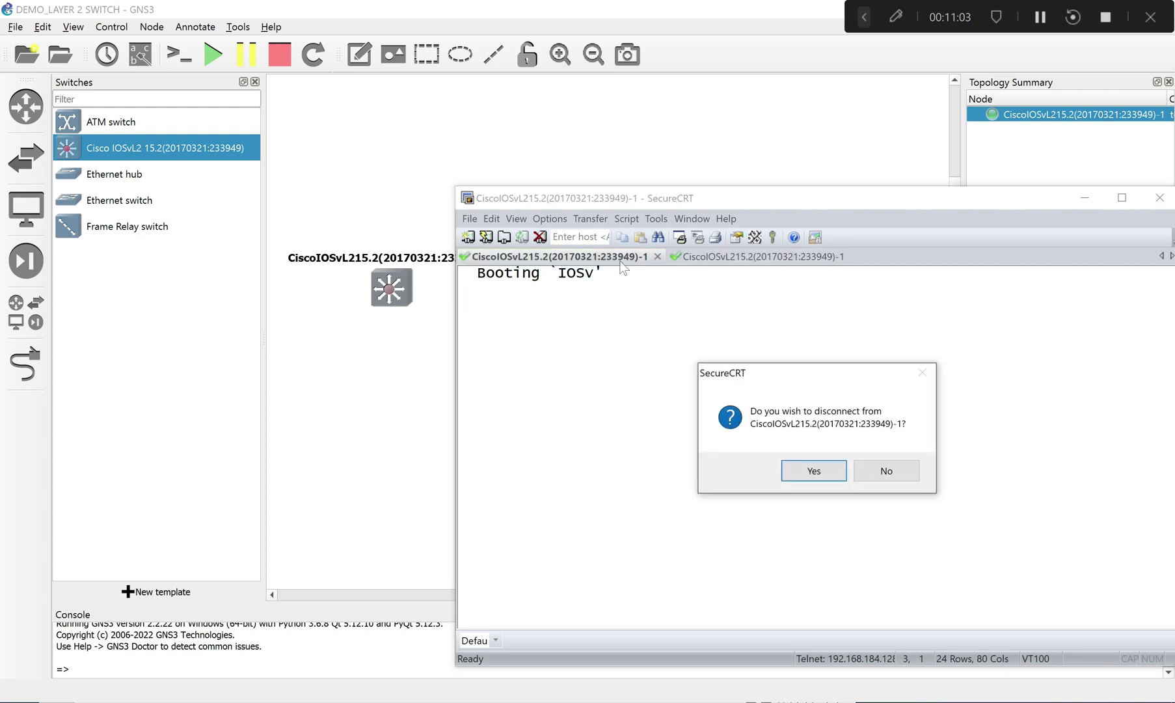
pyautogui.click(814, 470)
pyautogui.moveTo(825, 203); pyautogui.dragTo(619, 195)
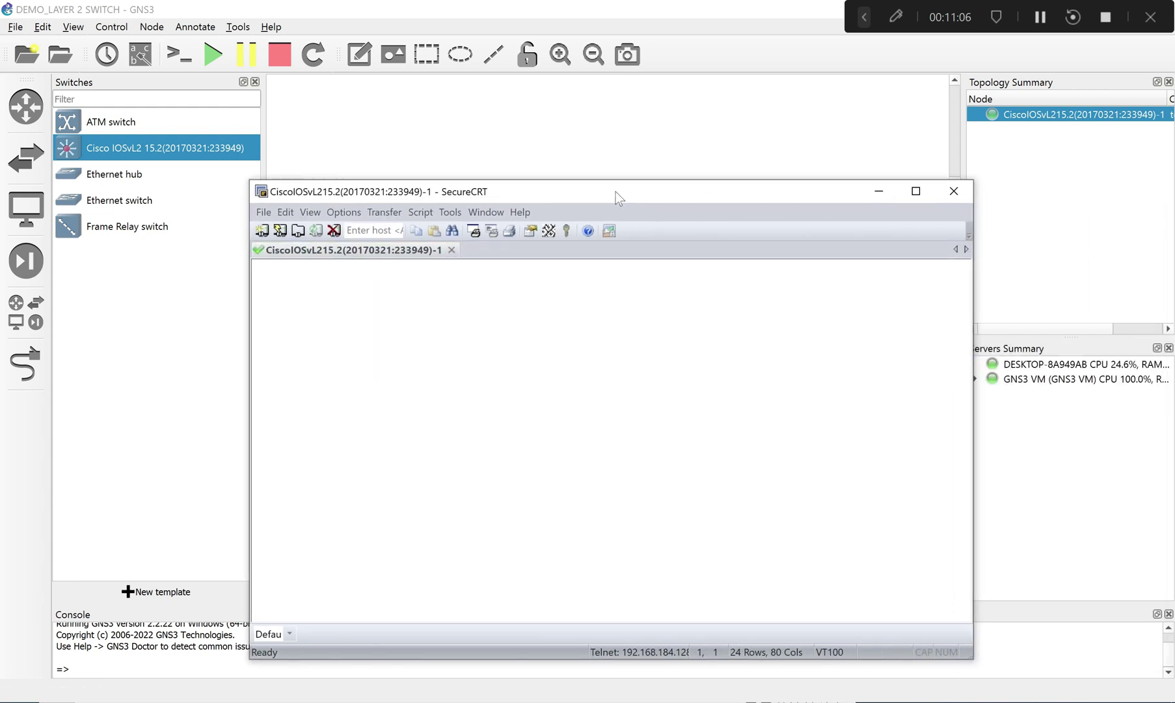
# Step: Return to the GNS3 workspace and change the Cisco IOSvL2 switch's hostname to SW1
pyautogui.click(500, 151)
pyautogui.rightClick(392, 291)
pyautogui.rightClick(427, 256)
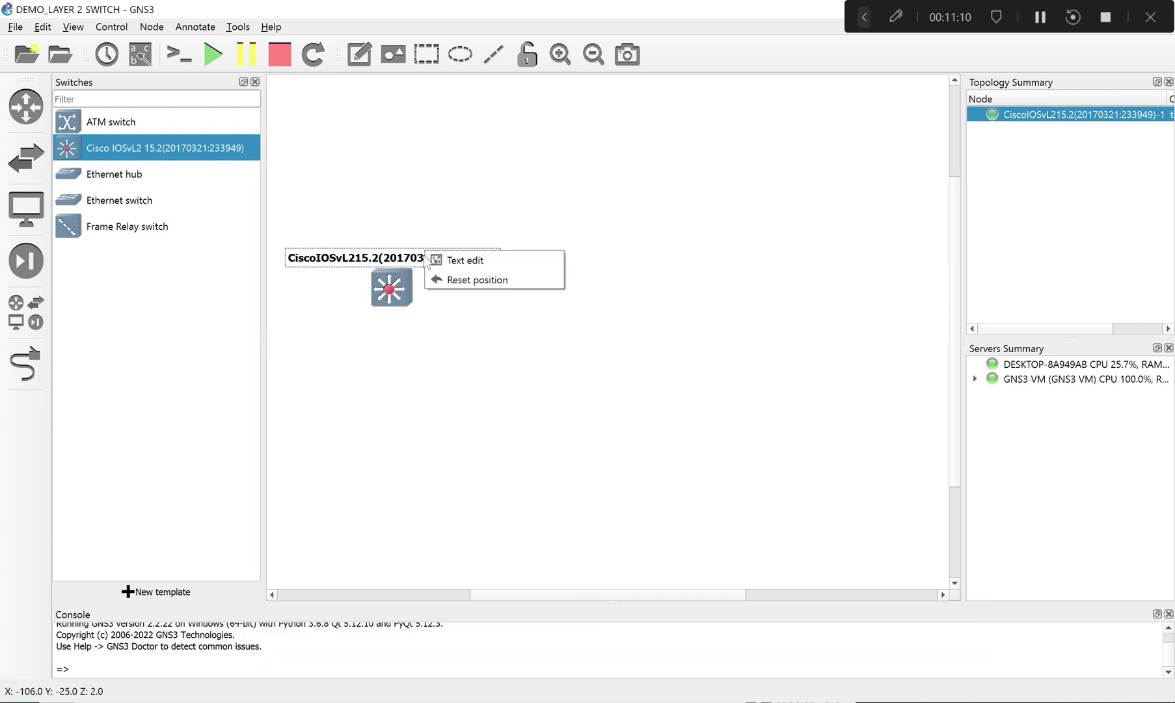
pyautogui.click(459, 260)
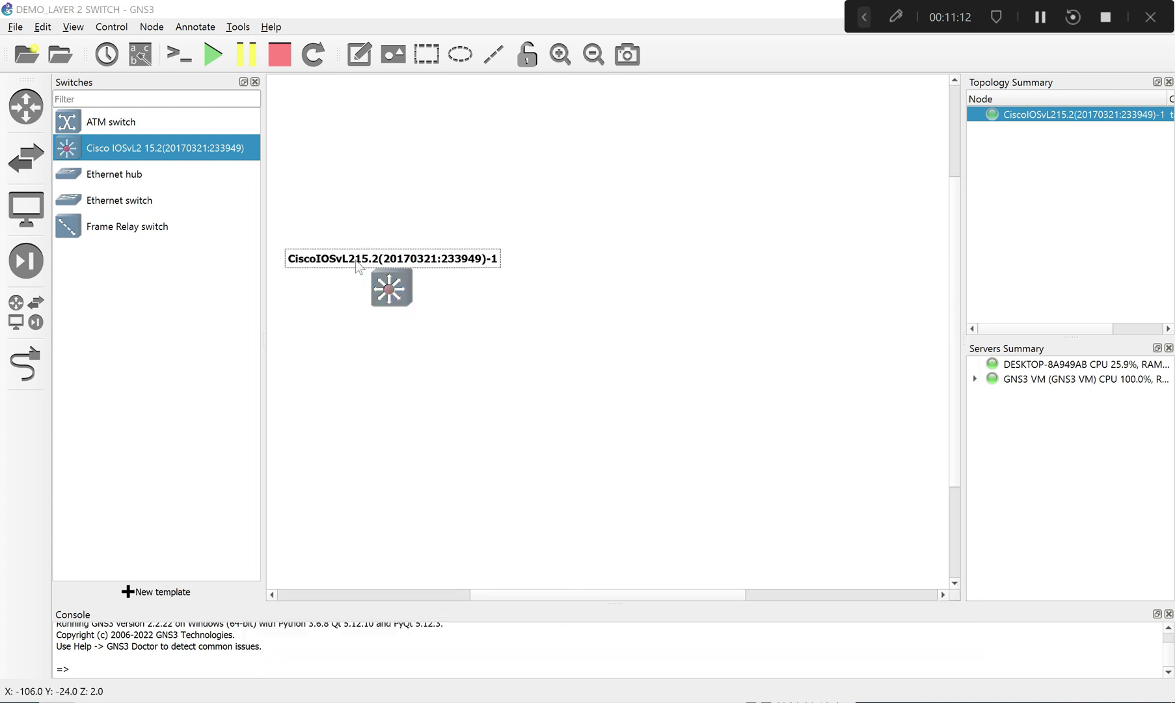
pyautogui.write('SW1')
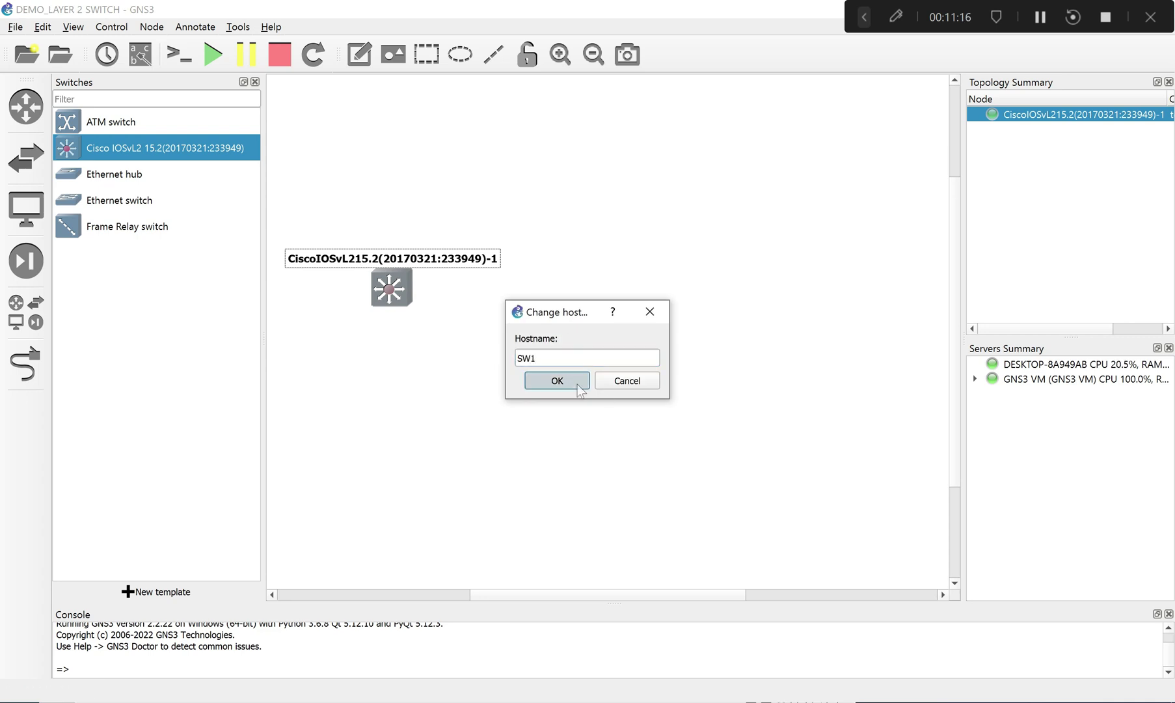
pyautogui.click(534, 381)
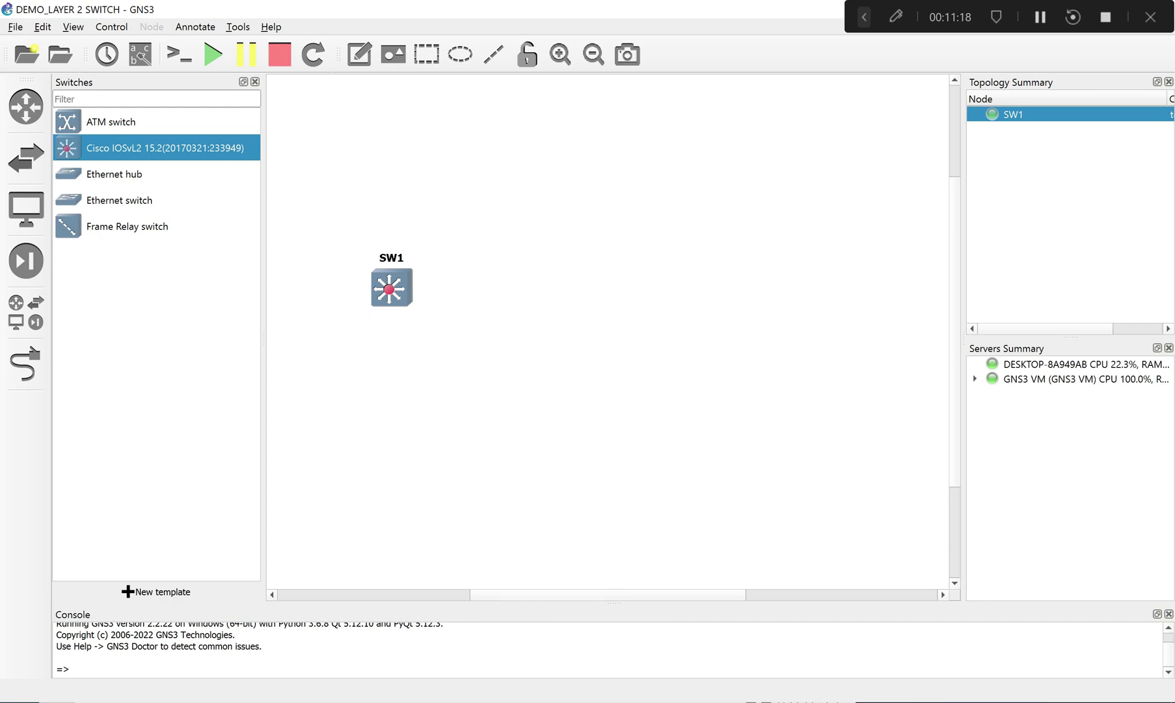
# Step: Check SW1's boot output in its SecureCRT console and move the window aside to uncover the workspace
pyautogui.doubleClick(409, 288)
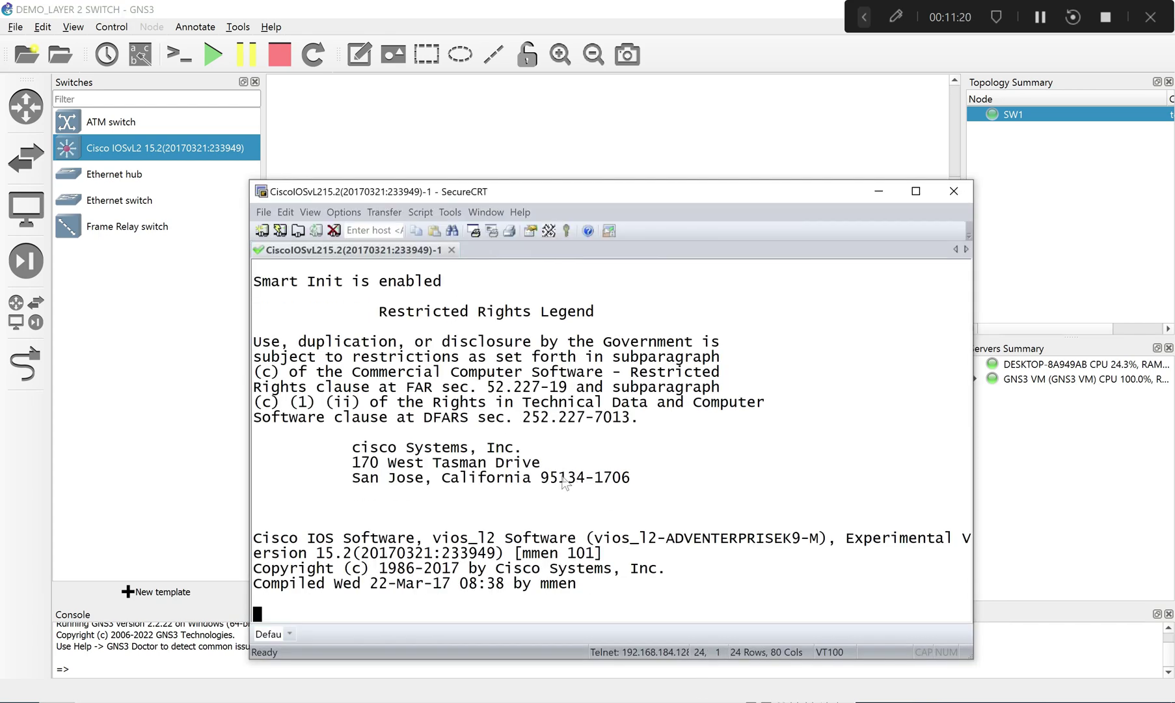
pyautogui.moveTo(724, 197); pyautogui.dragTo(814, 115)
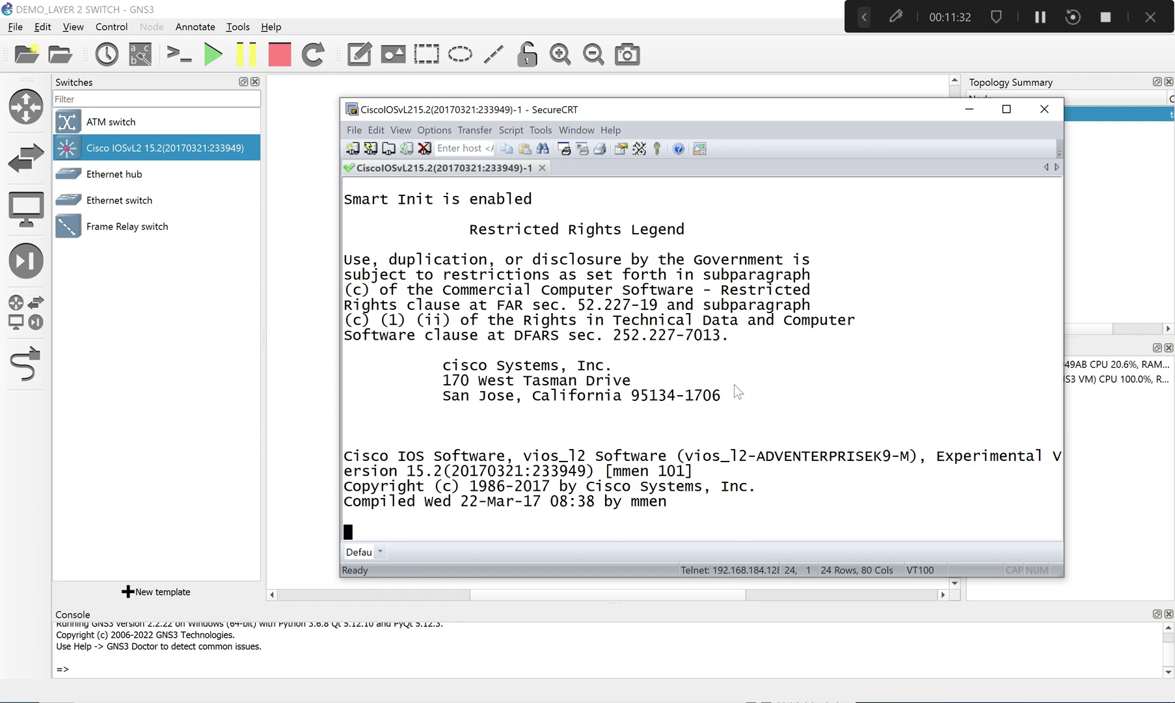
pyautogui.moveTo(736, 110); pyautogui.dragTo(952, 225)
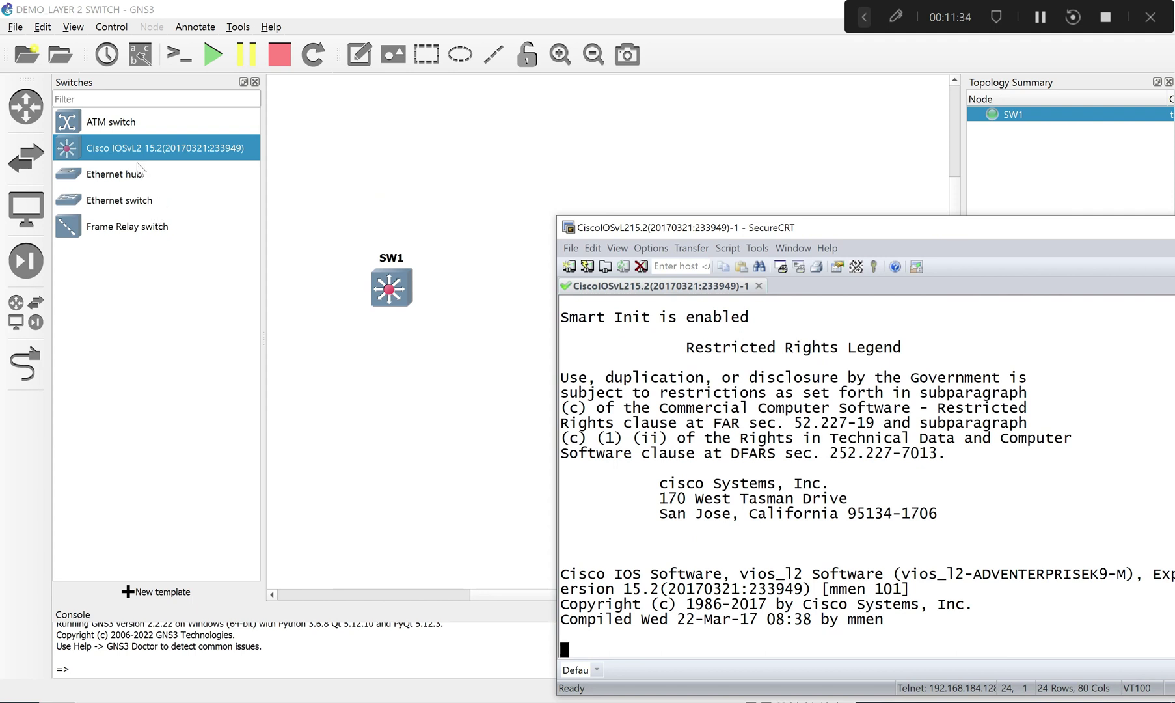
# Step: Add a second Cisco IOSvL2 switch beside SW1, set its hostname to SW2 and roughly line it up with SW1
pyautogui.moveTo(149, 148); pyautogui.dragTo(617, 289)
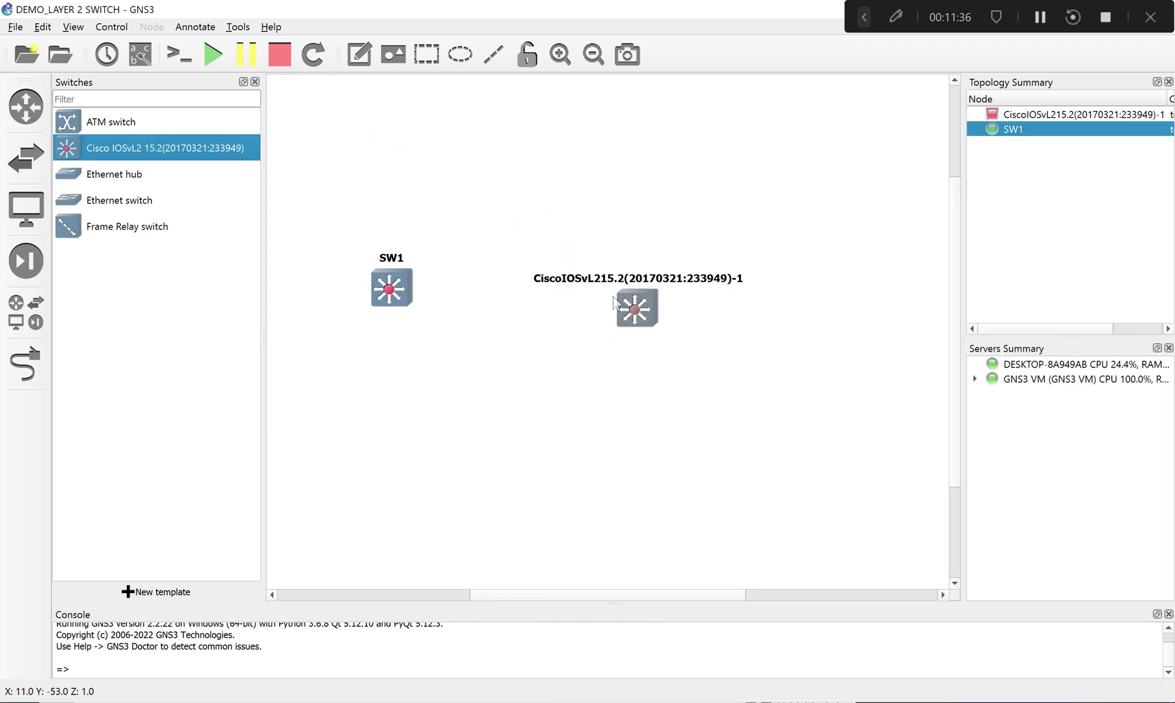
pyautogui.doubleClick(585, 278)
pyautogui.write('SW2')
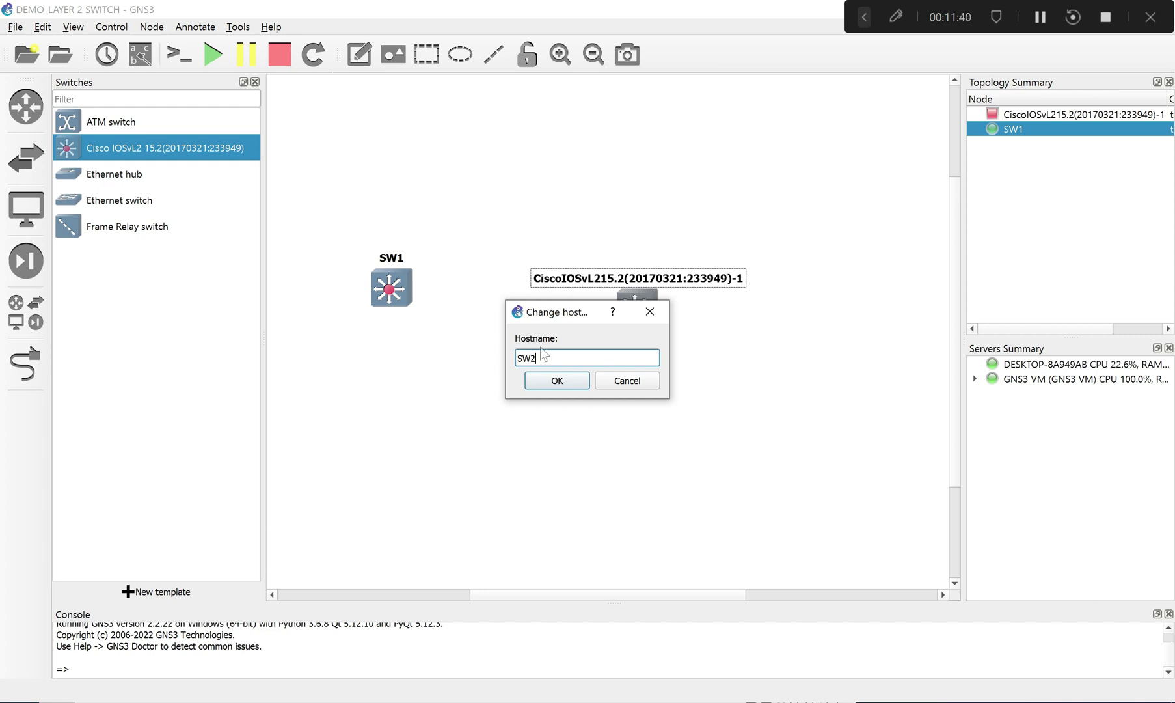
pyautogui.click(582, 385)
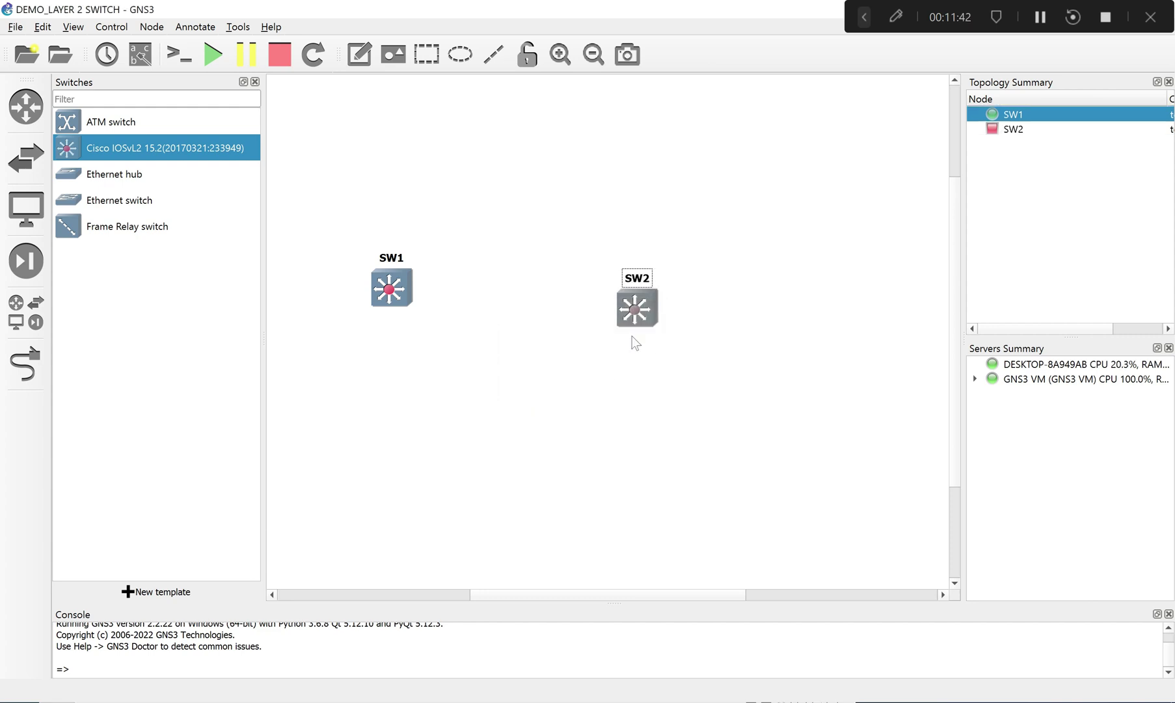
pyautogui.moveTo(636, 320); pyautogui.dragTo(623, 290)
# Step: Link SW1's Gi0/0 port to SW2 and shift SW1 slightly upward to straighten the link
pyautogui.click(25, 363)
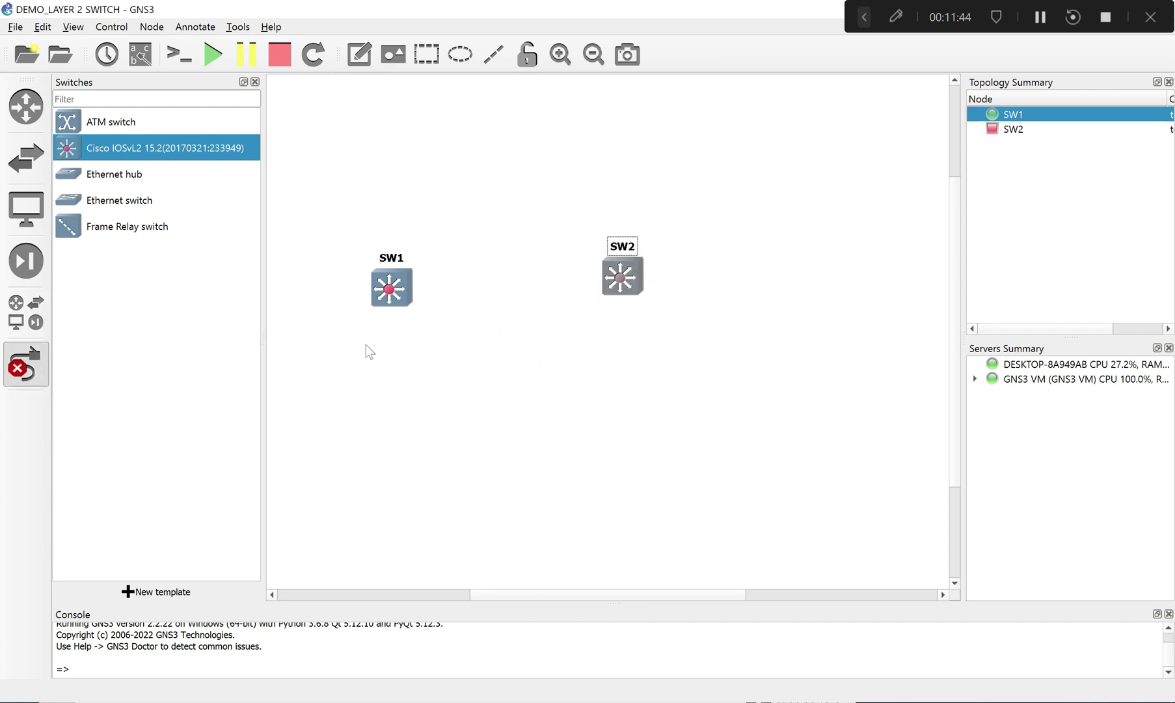
pyautogui.click(388, 292)
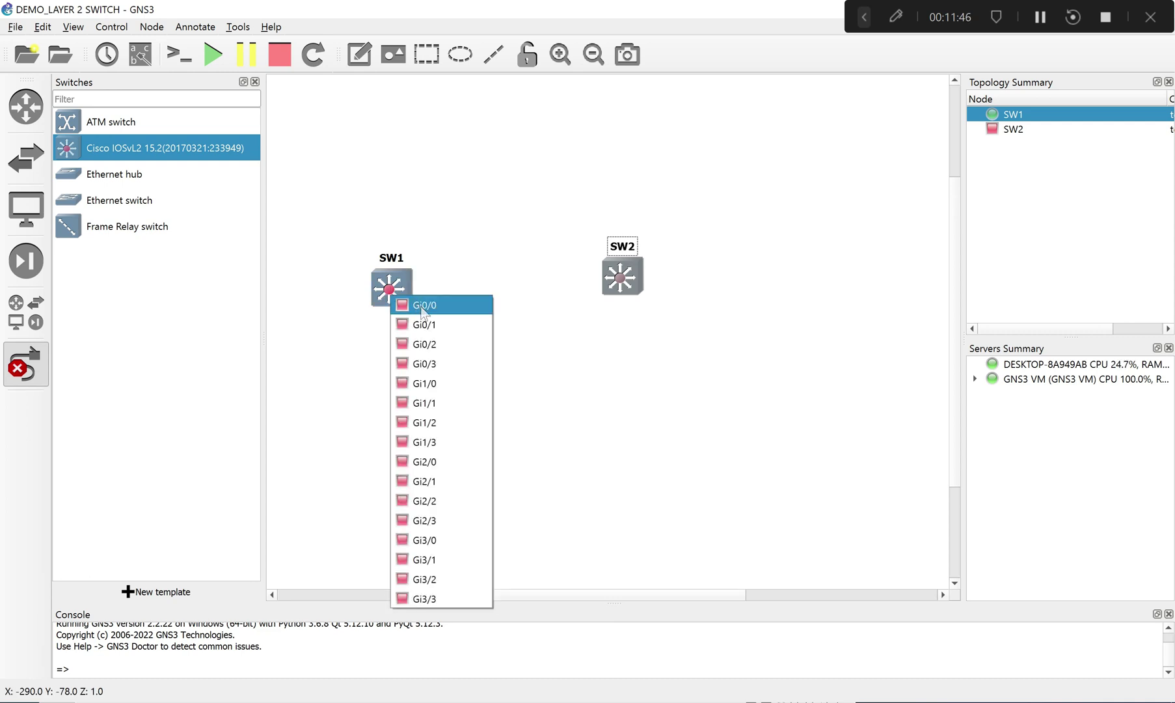
pyautogui.click(422, 308)
pyautogui.click(622, 282)
pyautogui.click(651, 302)
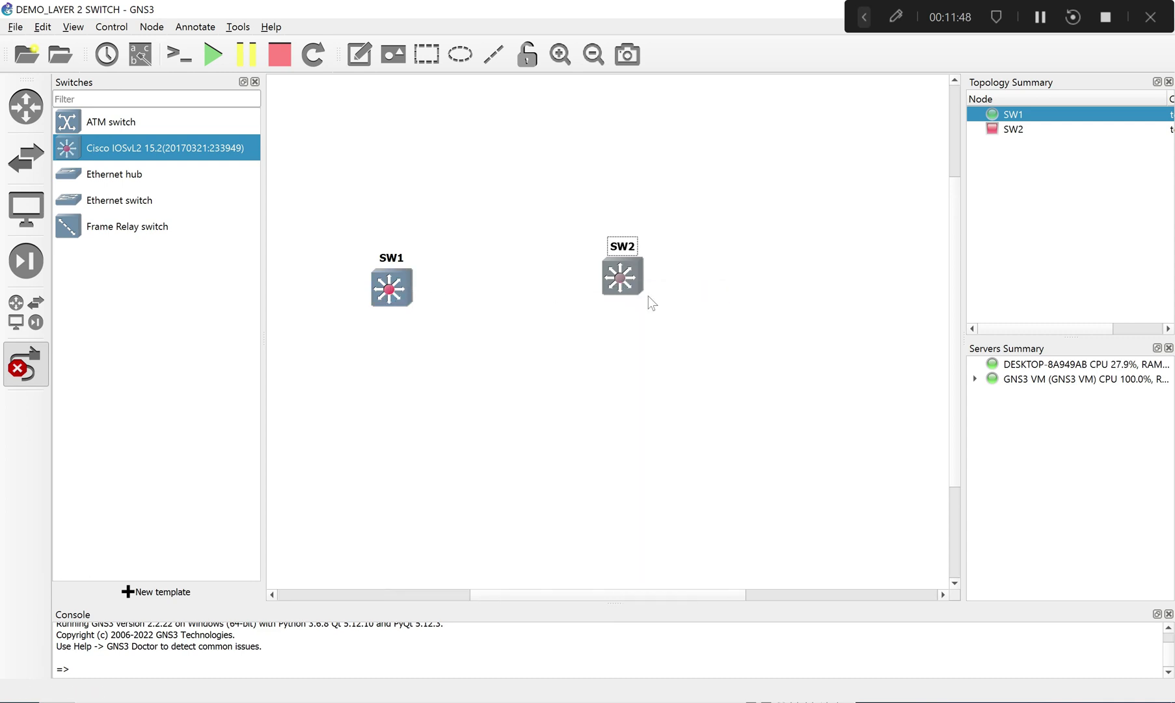
pyautogui.click(25, 364)
pyautogui.moveTo(390, 303); pyautogui.dragTo(384, 283)
# Step: Start all devices in the topology and shift SW2 slightly to level it with SW1
pyautogui.click(213, 54)
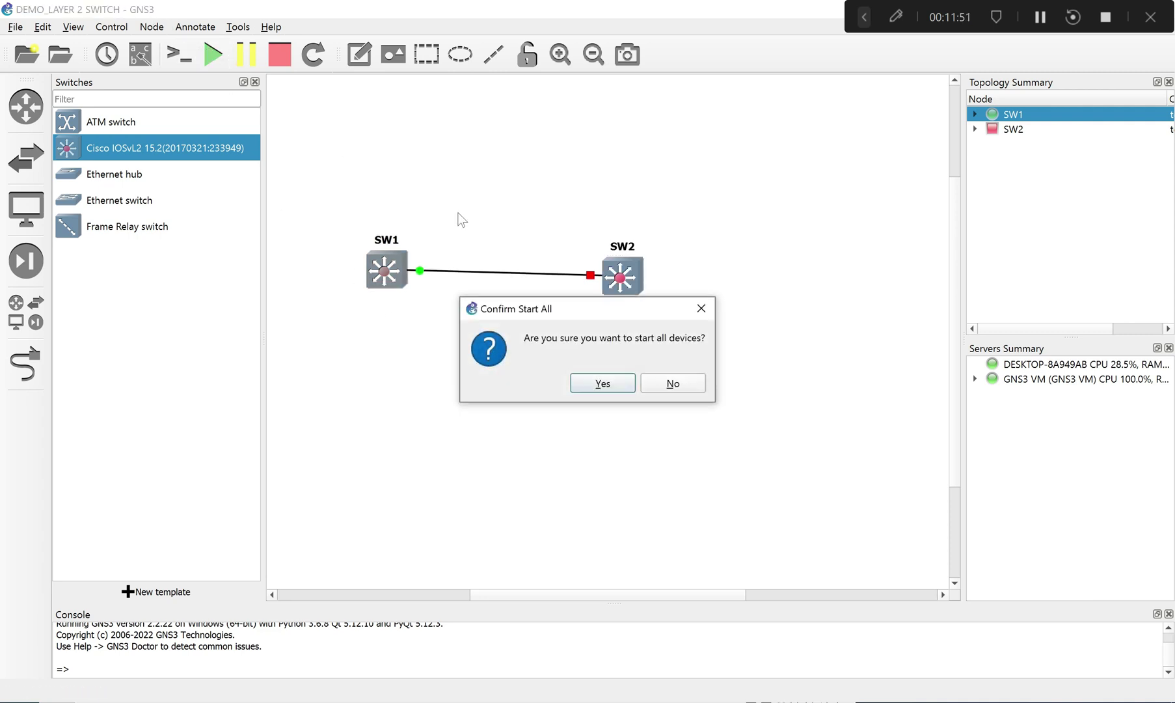
pyautogui.click(601, 384)
pyautogui.moveTo(623, 279); pyautogui.dragTo(629, 267)
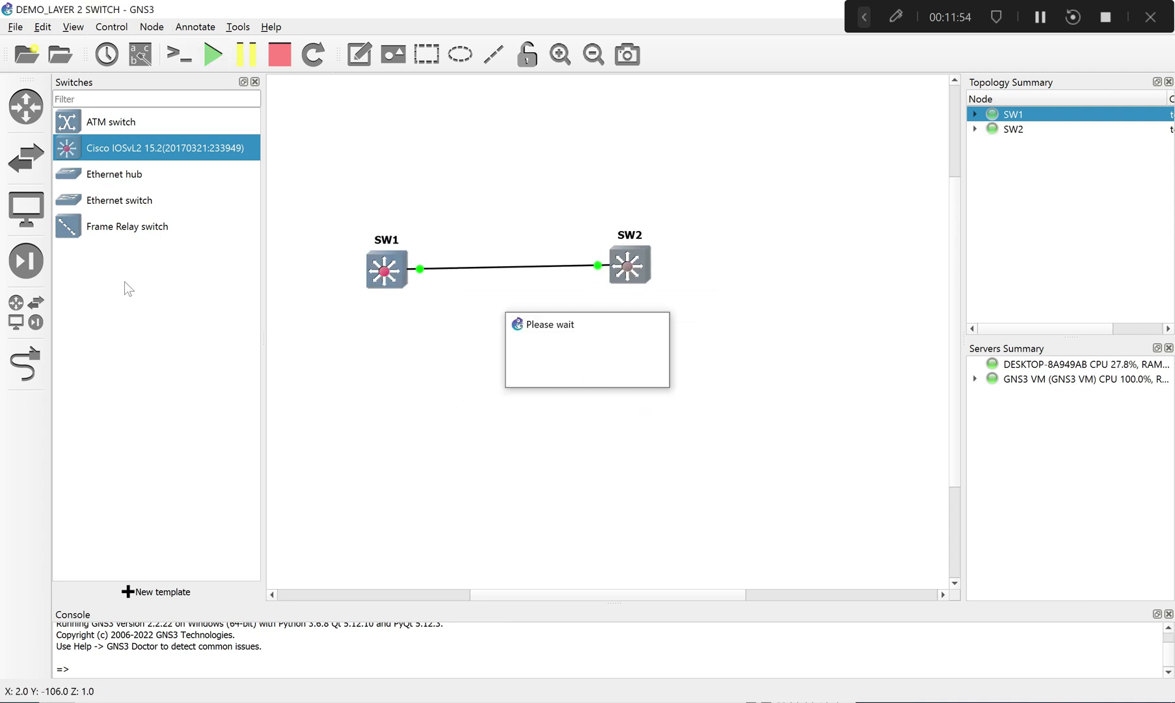
# Step: Add a VPCS node on the DESKTOP-8A949AB server and place it below SW1
pyautogui.click(27, 313)
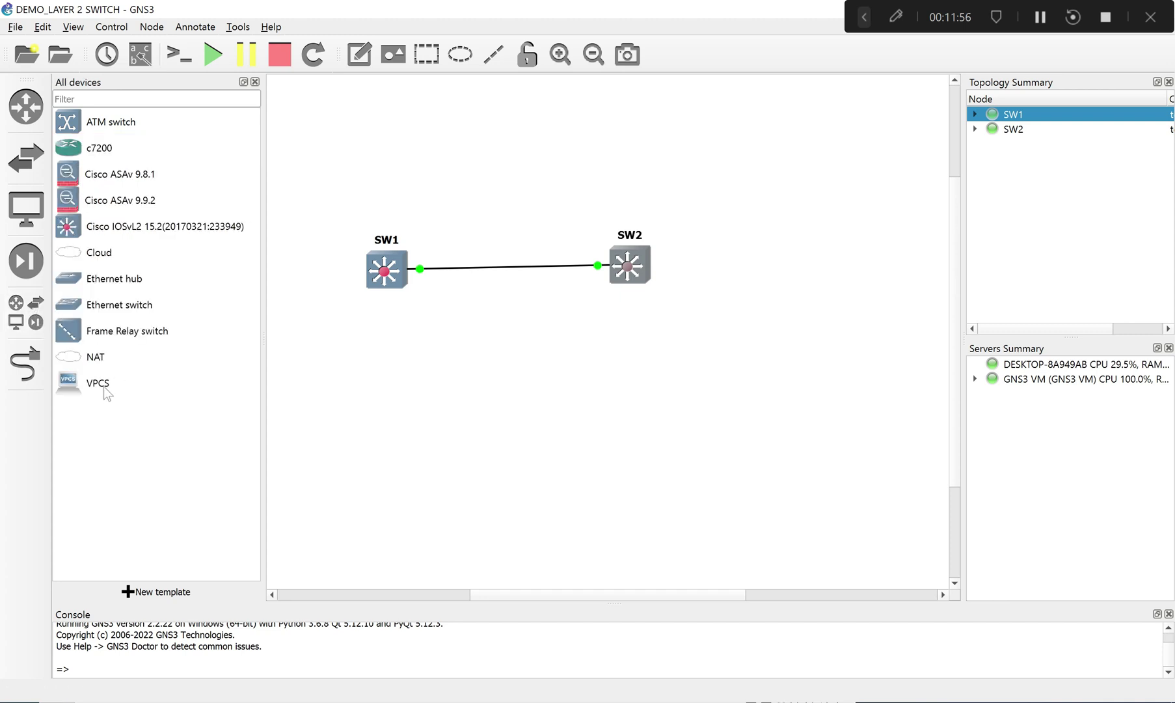
pyautogui.moveTo(107, 391); pyautogui.dragTo(395, 417)
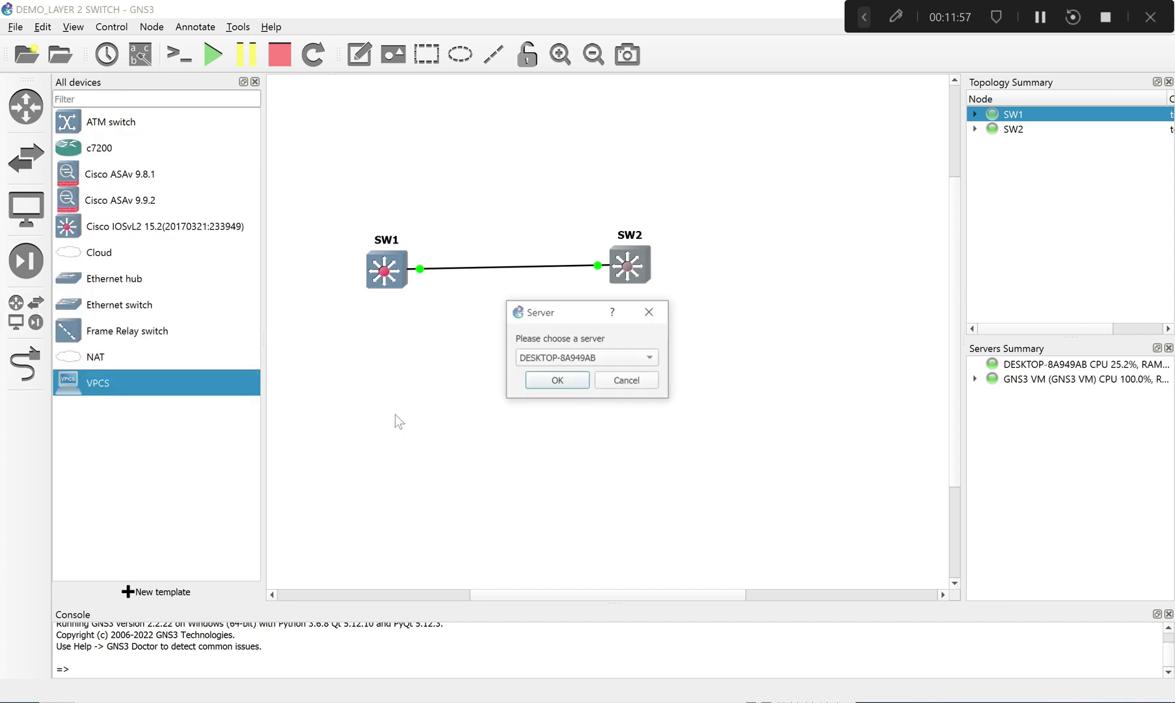
pyautogui.click(557, 381)
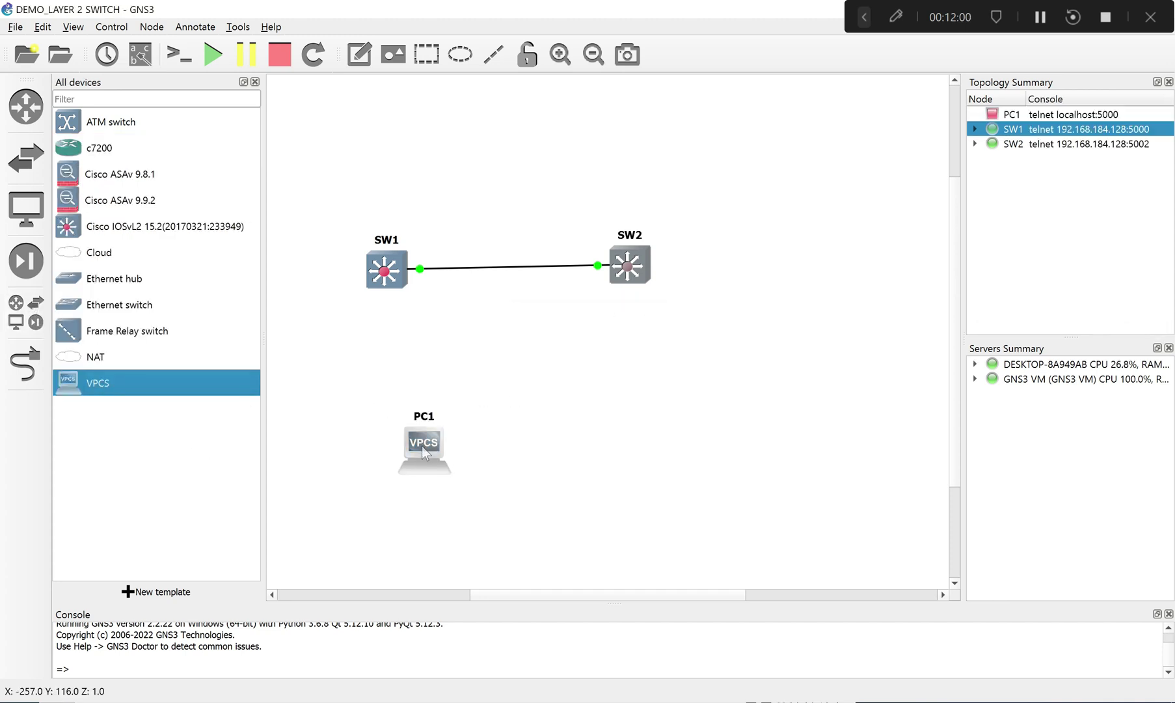
pyautogui.moveTo(422, 445); pyautogui.dragTo(380, 434)
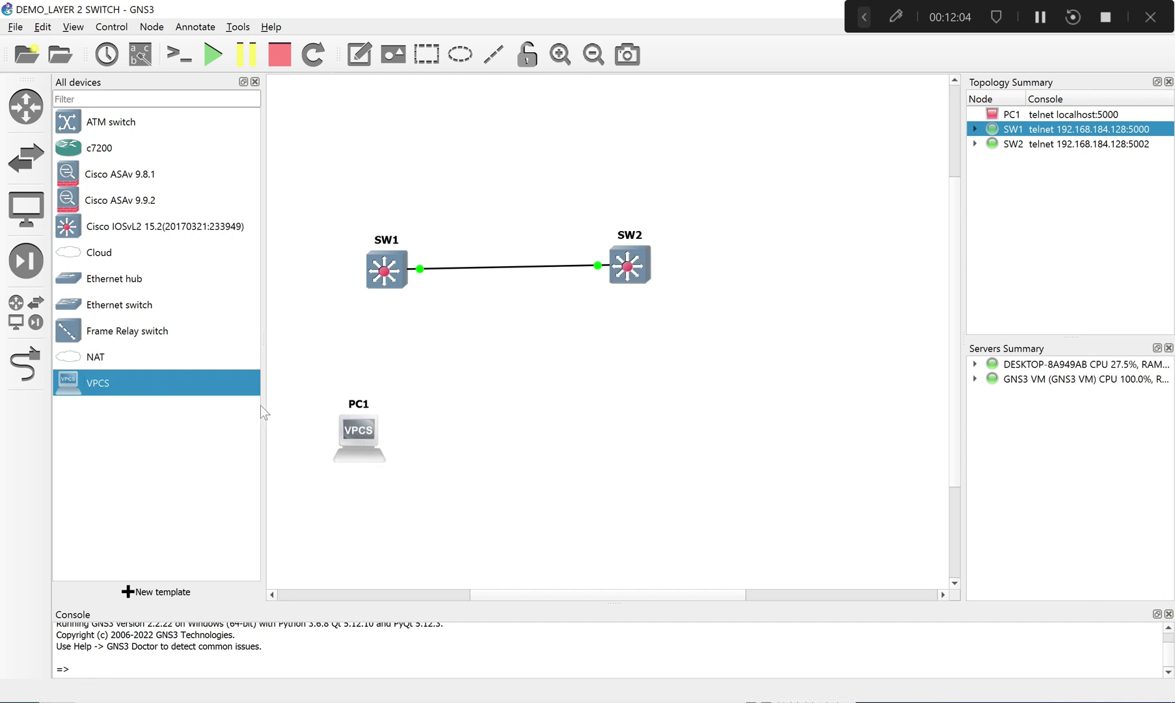
# Step: Delete the PC1 VPCS node from the workspace
pyautogui.moveTo(324, 386); pyautogui.dragTo(459, 464)
pyautogui.rightClick(375, 440)
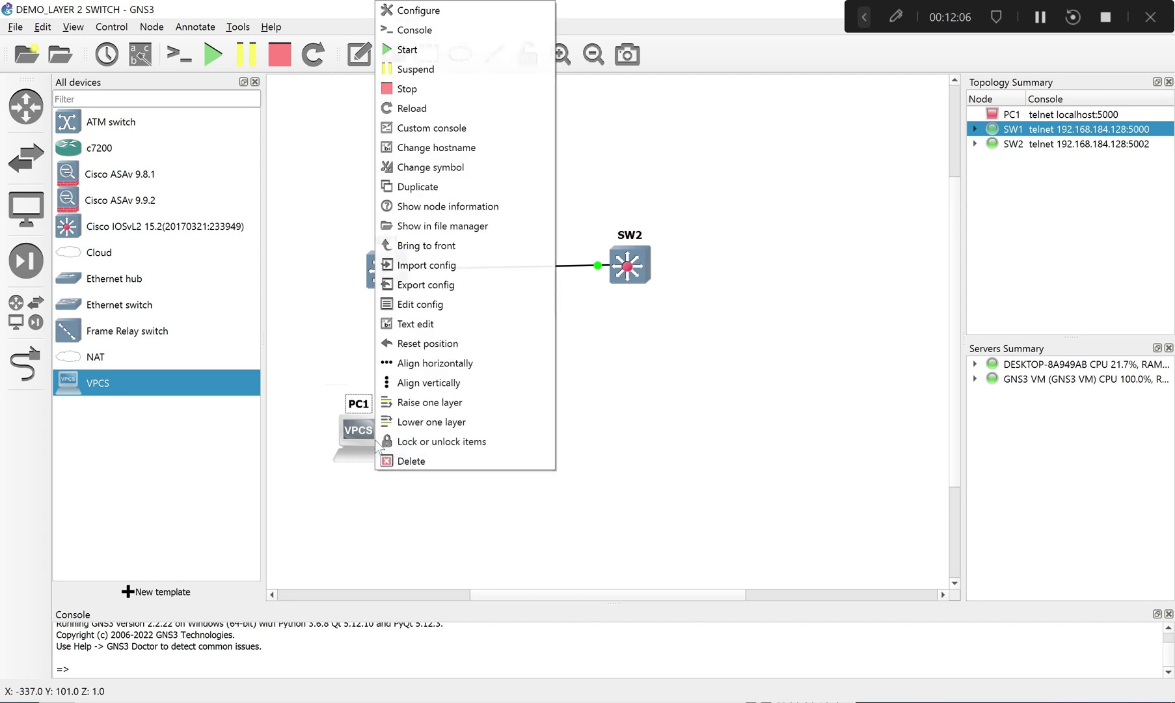
pyautogui.click(411, 455)
pyautogui.click(615, 382)
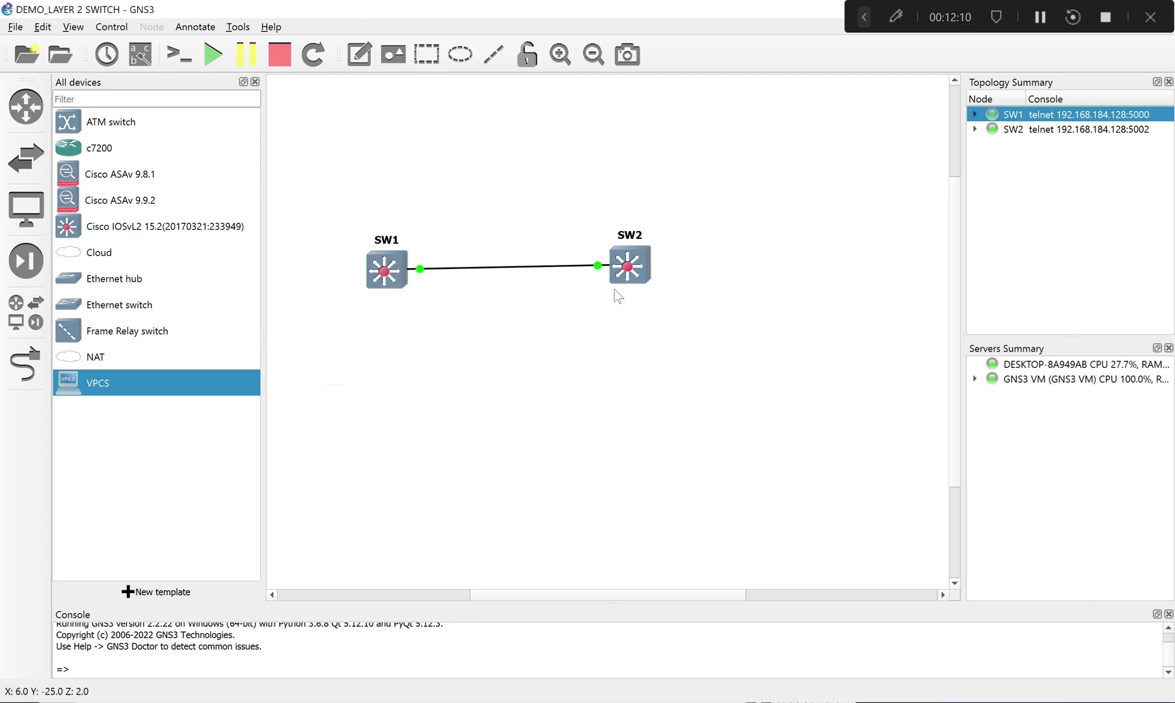
# Step: Switch to SecureCRT and bring the SW1 console fully into view to check its boot progress
pyautogui.hotkey('alt', 'Tab')
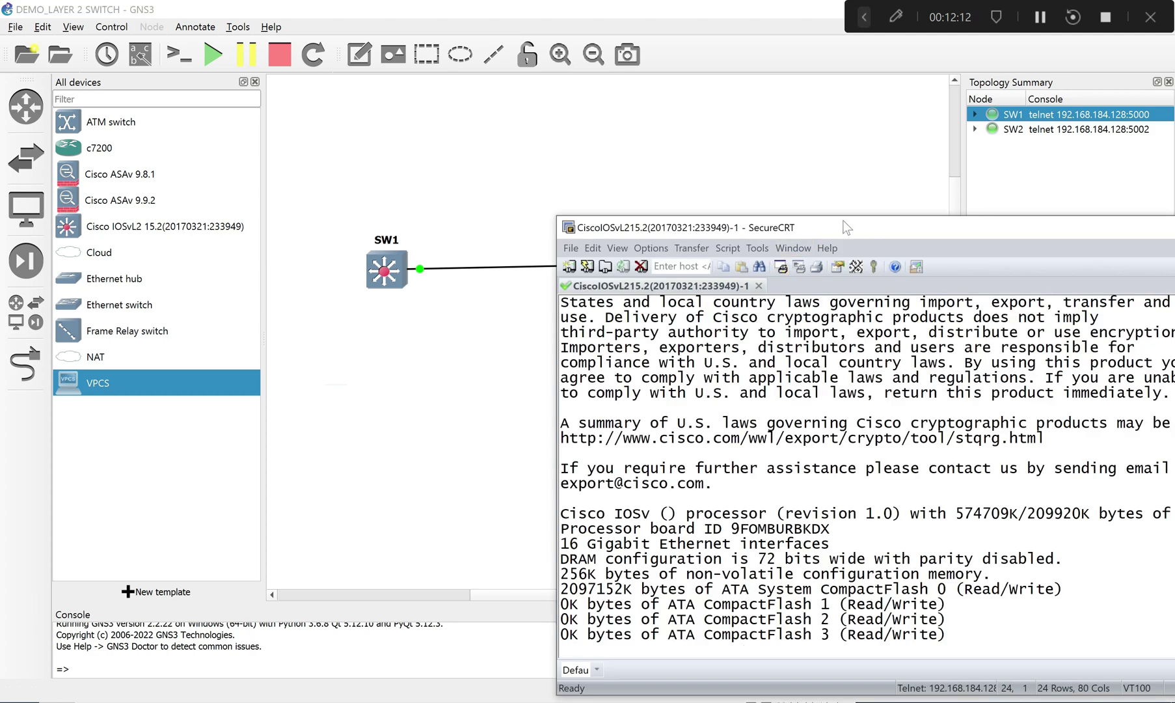
pyautogui.moveTo(846, 227); pyautogui.dragTo(651, 111)
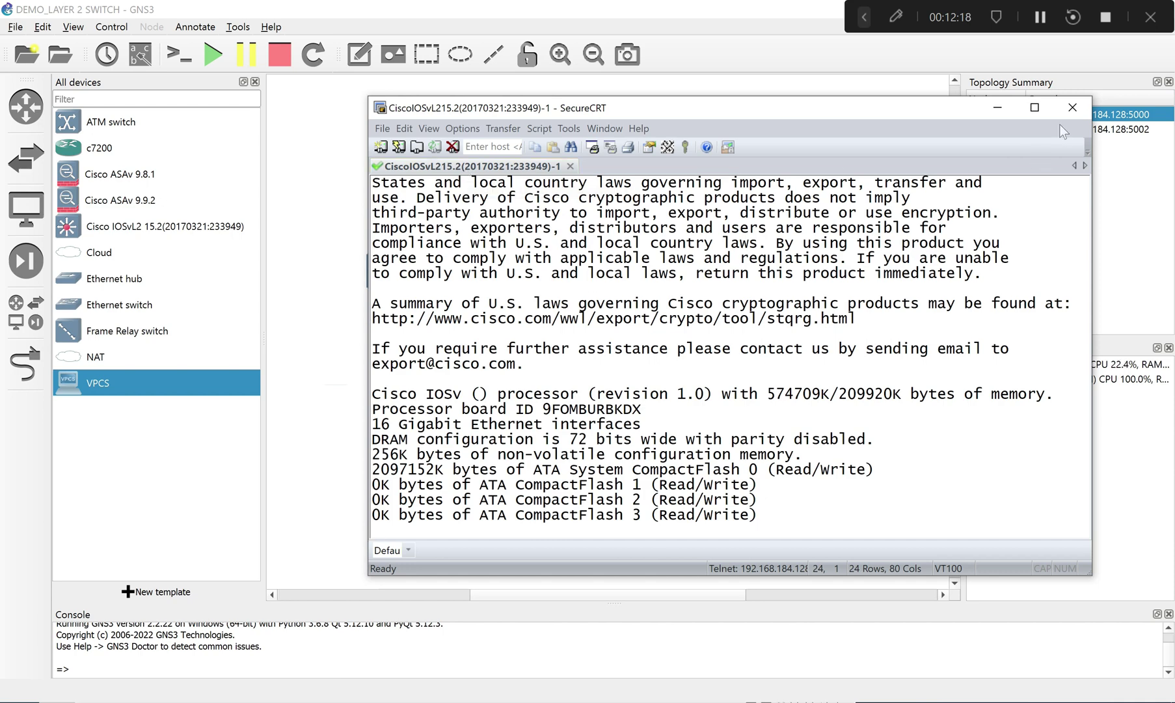
# Step: Close the existing SecureCRT console session, confirming the disconnection, and reopen the SW1 console from the topology
pyautogui.click(1071, 109)
pyautogui.click(724, 382)
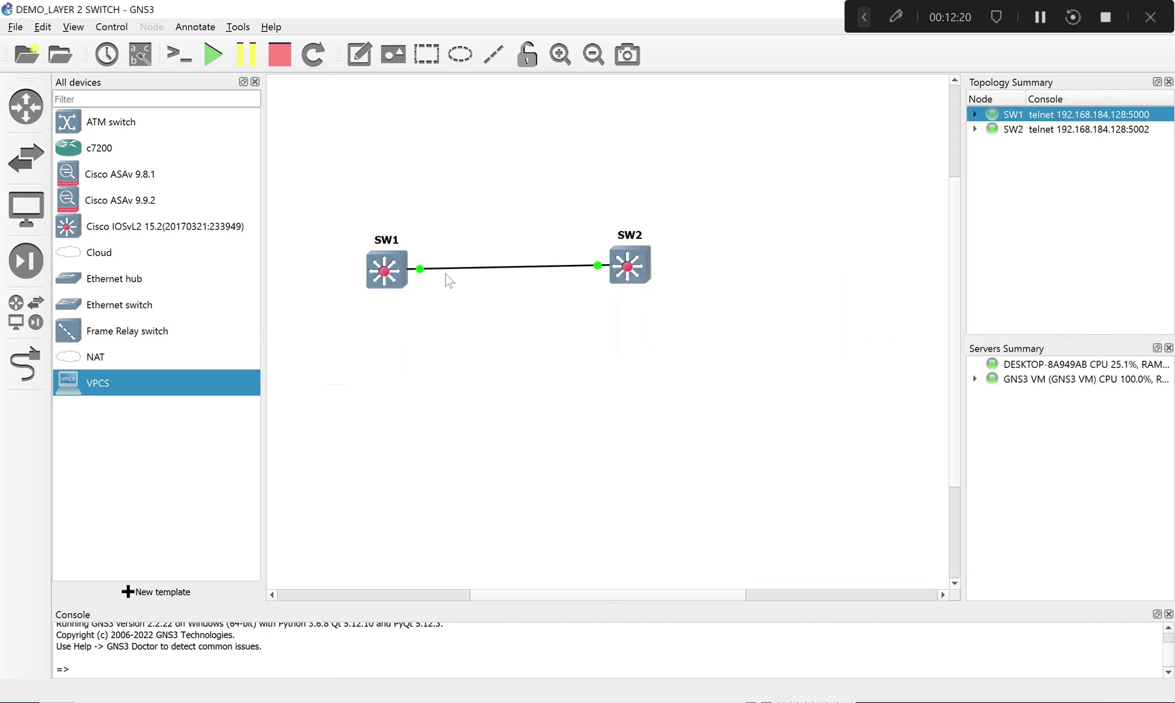
pyautogui.click(373, 263)
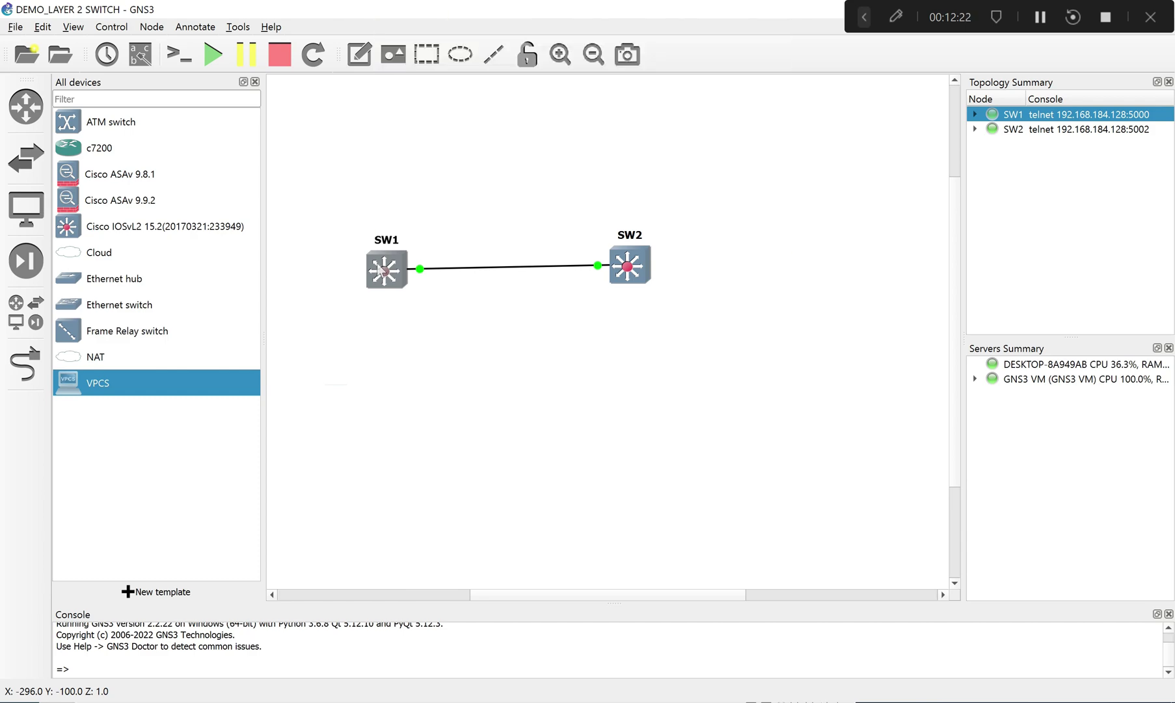
pyautogui.moveTo(388, 274)
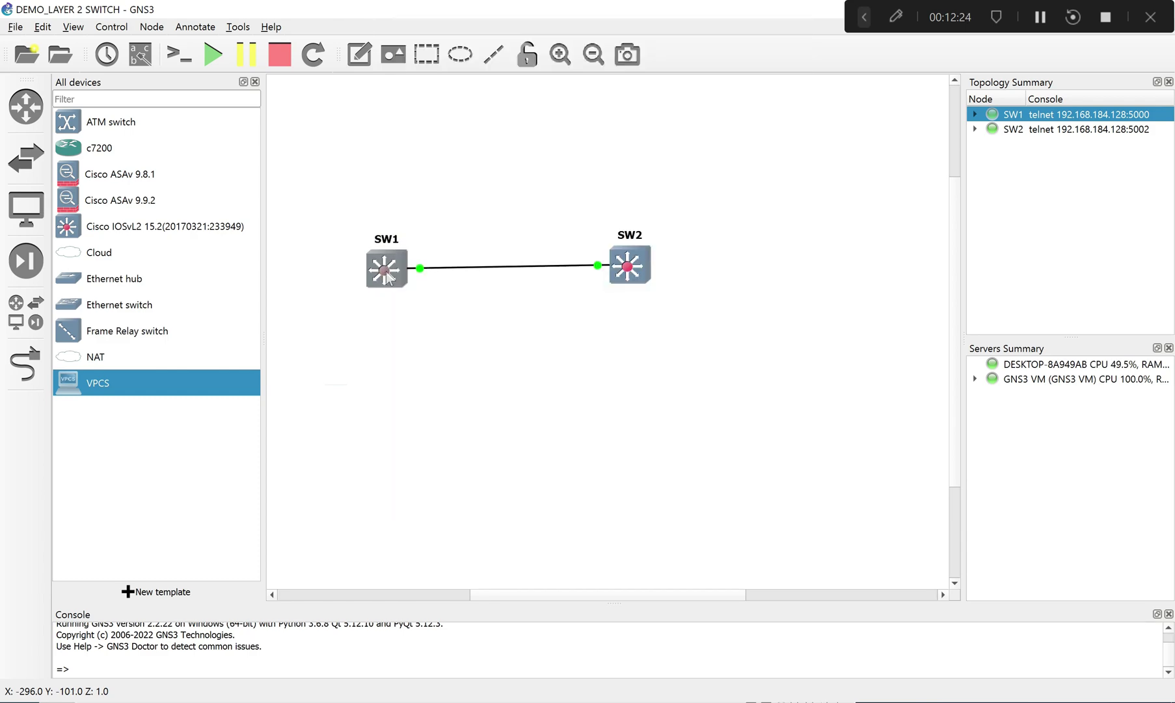
pyautogui.doubleClick(387, 274)
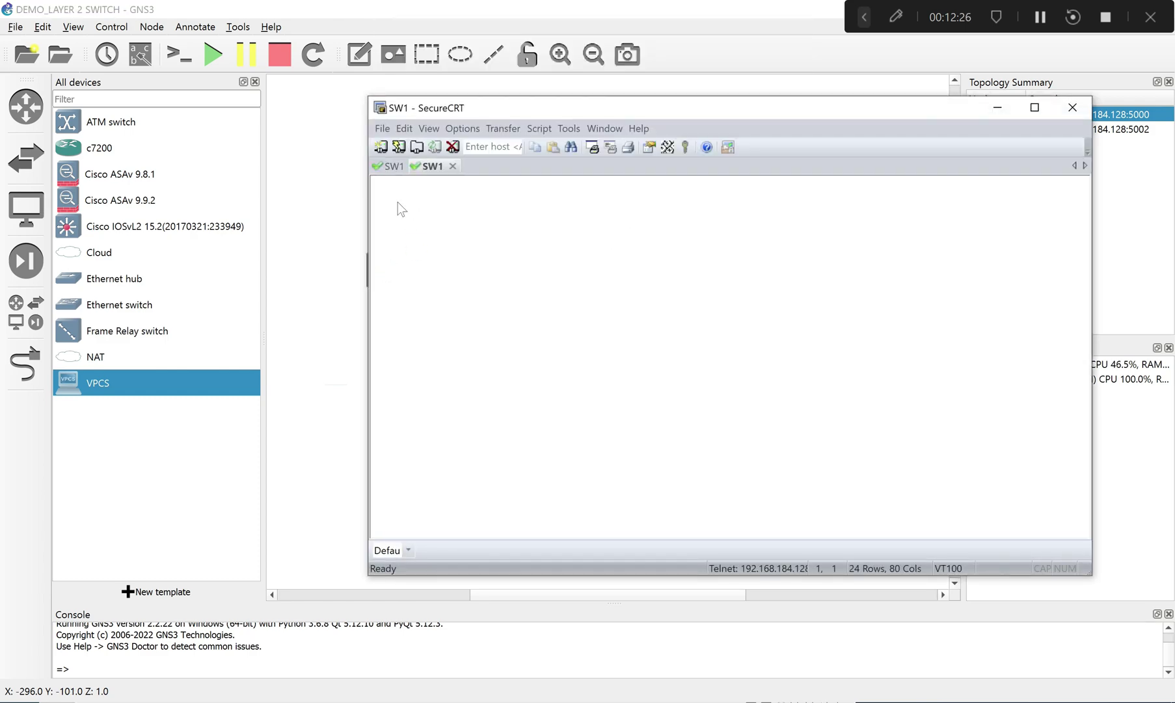
# Step: Disconnect the duplicate SW1 console session and open the SW2 console alongside the remaining one
pyautogui.click(452, 166)
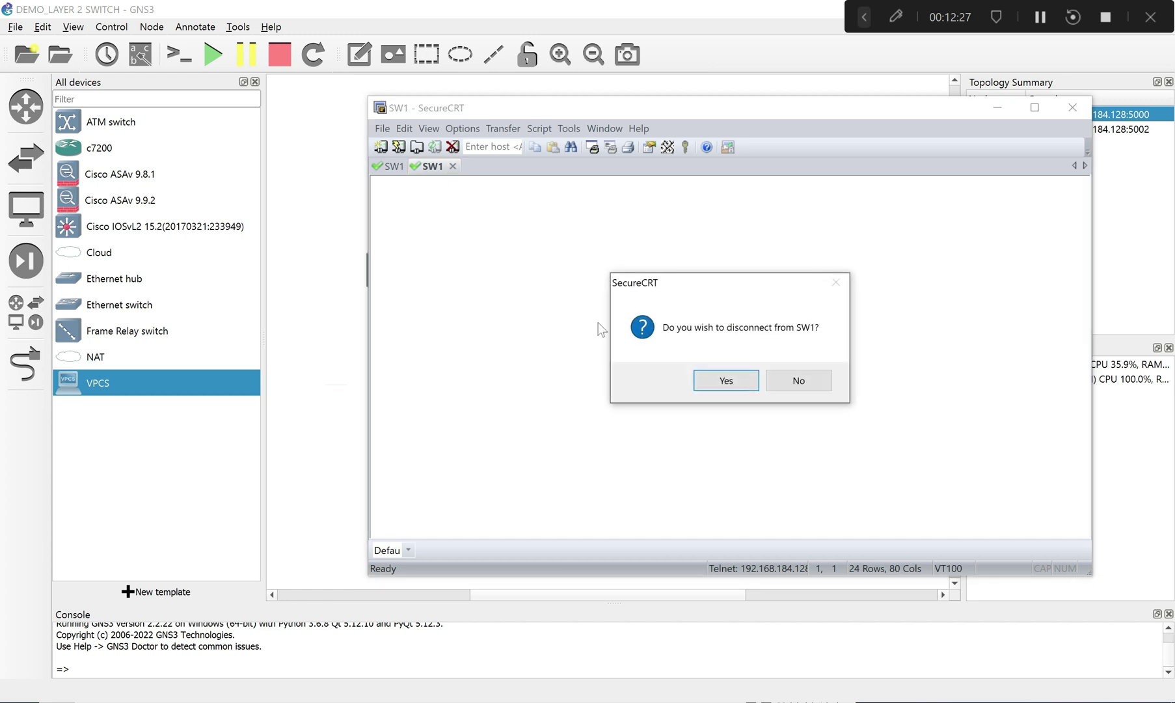
pyautogui.click(711, 380)
pyautogui.click(266, 268)
pyautogui.doubleClick(632, 264)
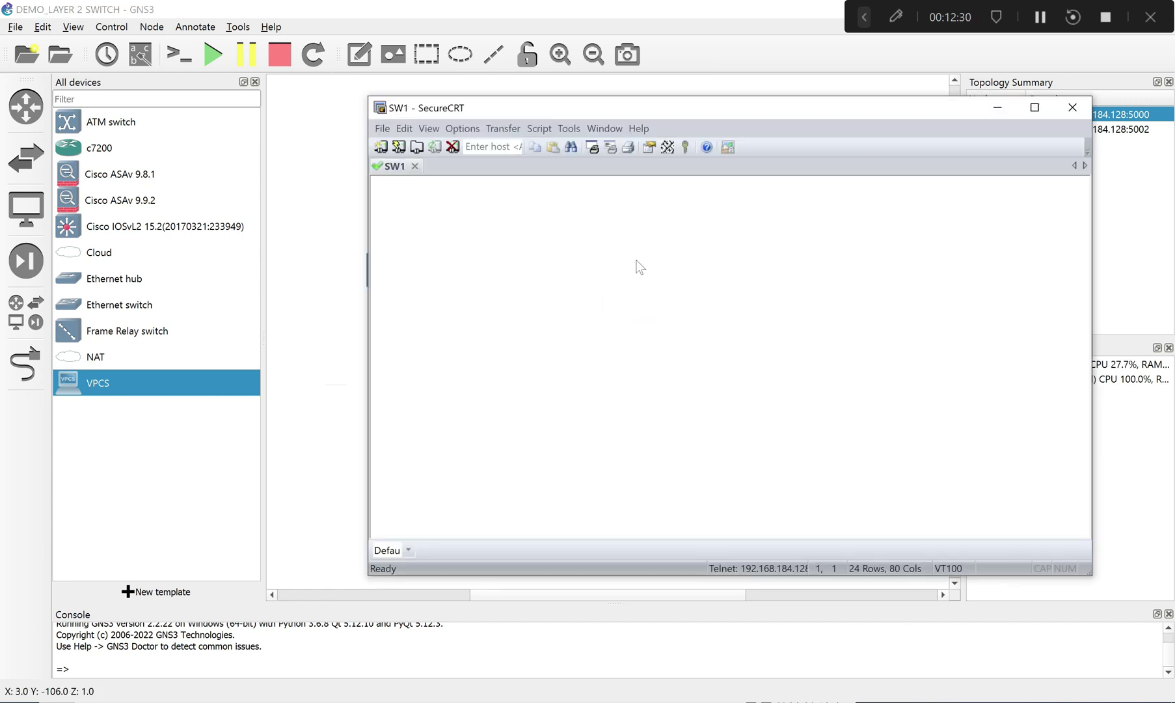
# Step: Examine the boot output of SW1 and SW2 by alternating between their console sessions
pyautogui.click(384, 165)
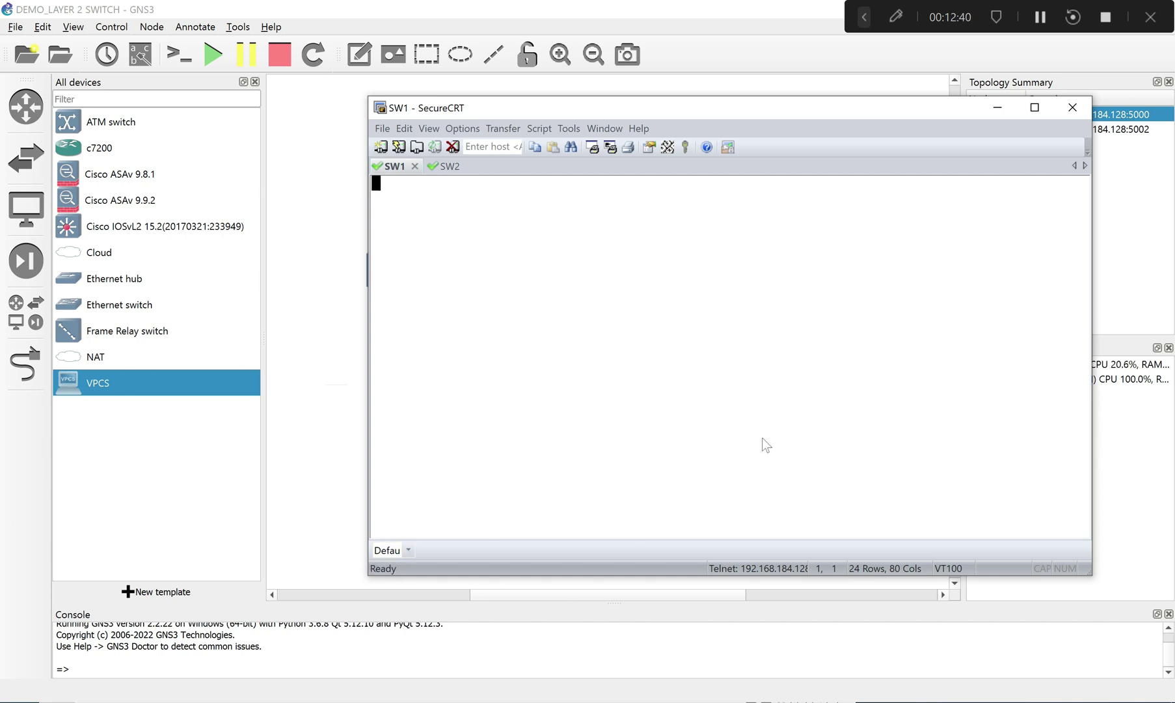
pyautogui.click(454, 167)
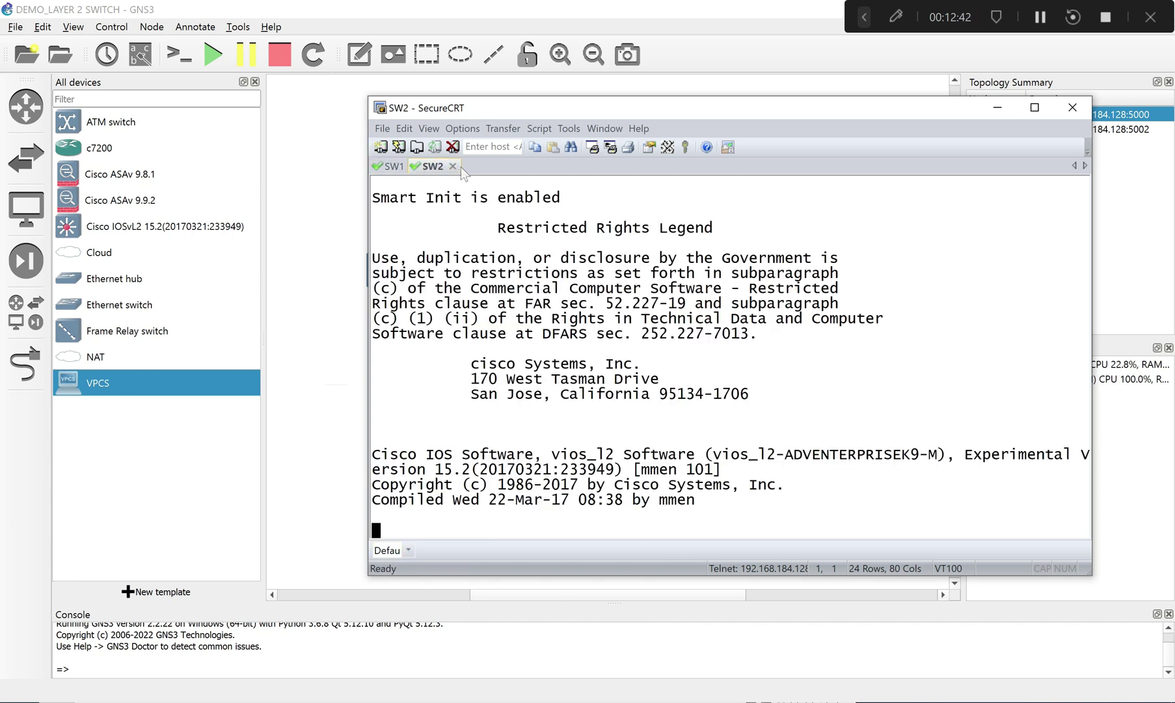
pyautogui.moveTo(696, 505); pyautogui.dragTo(506, 469)
pyautogui.click(394, 167)
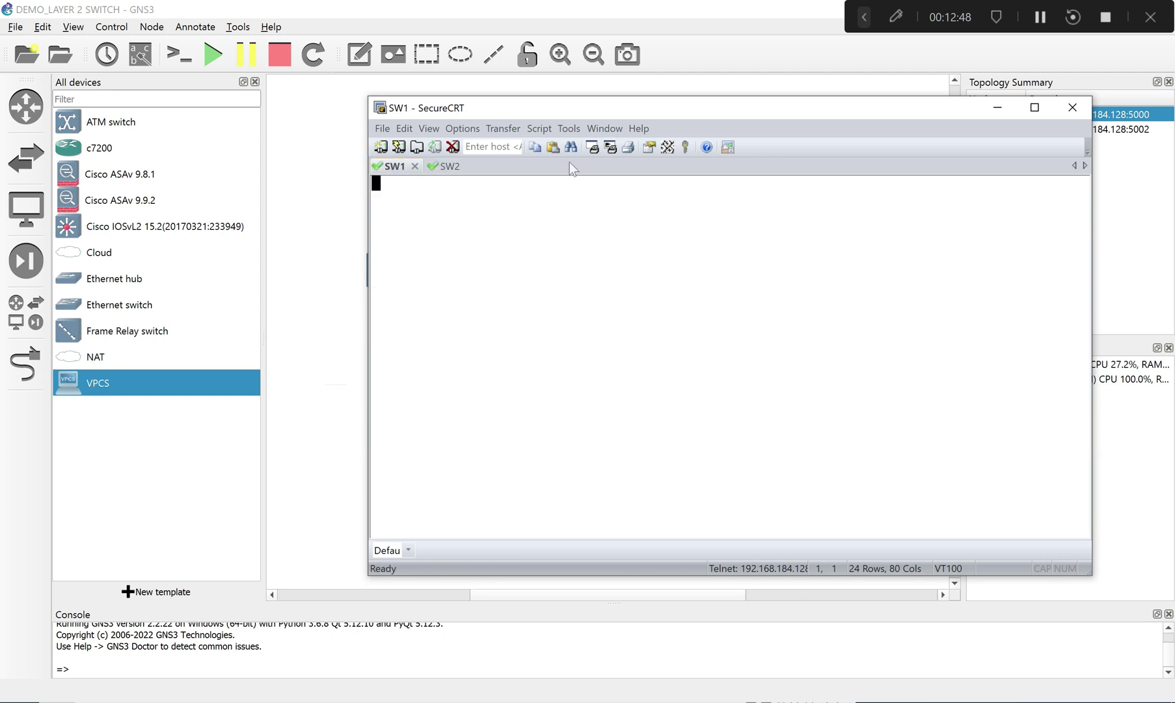
pyautogui.moveTo(871, 105); pyautogui.dragTo(850, 186)
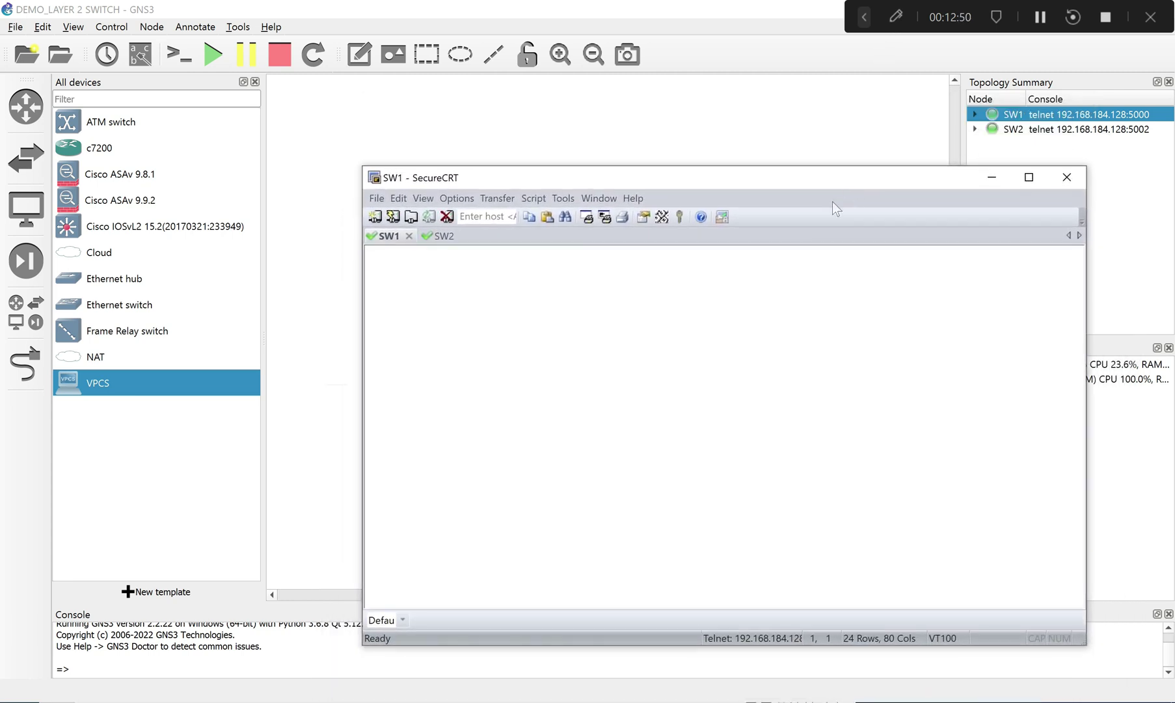
pyautogui.click(618, 138)
pyautogui.click(450, 239)
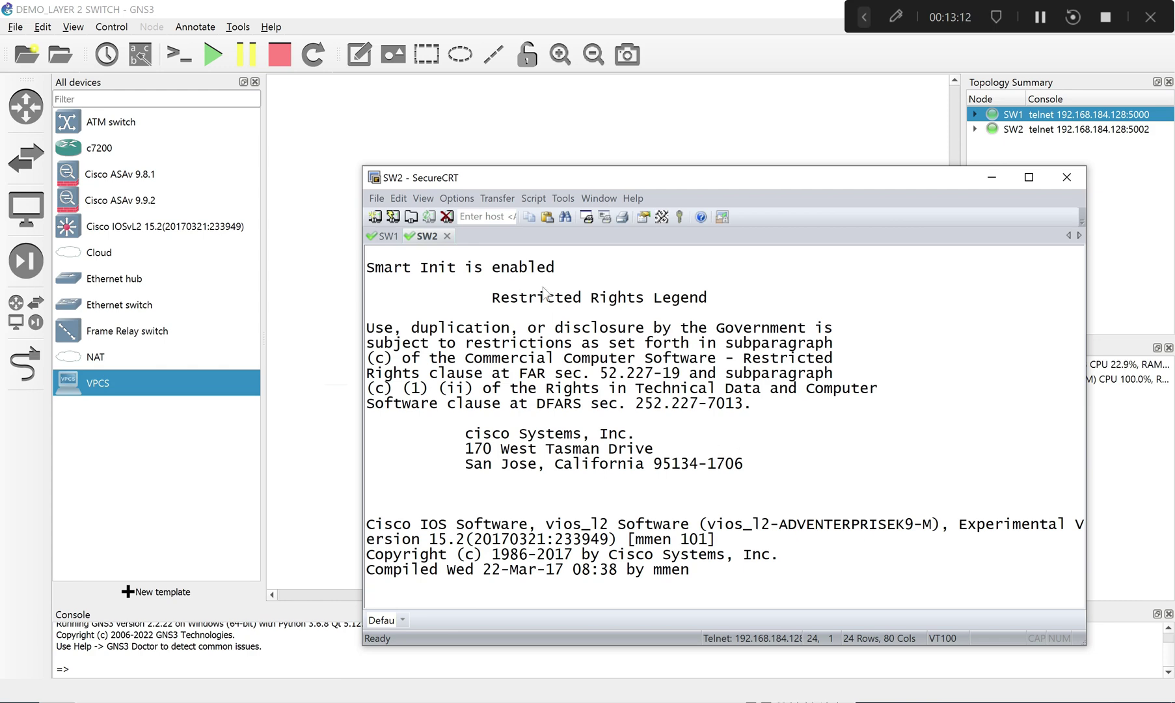
pyautogui.moveTo(599, 173); pyautogui.dragTo(568, 105)
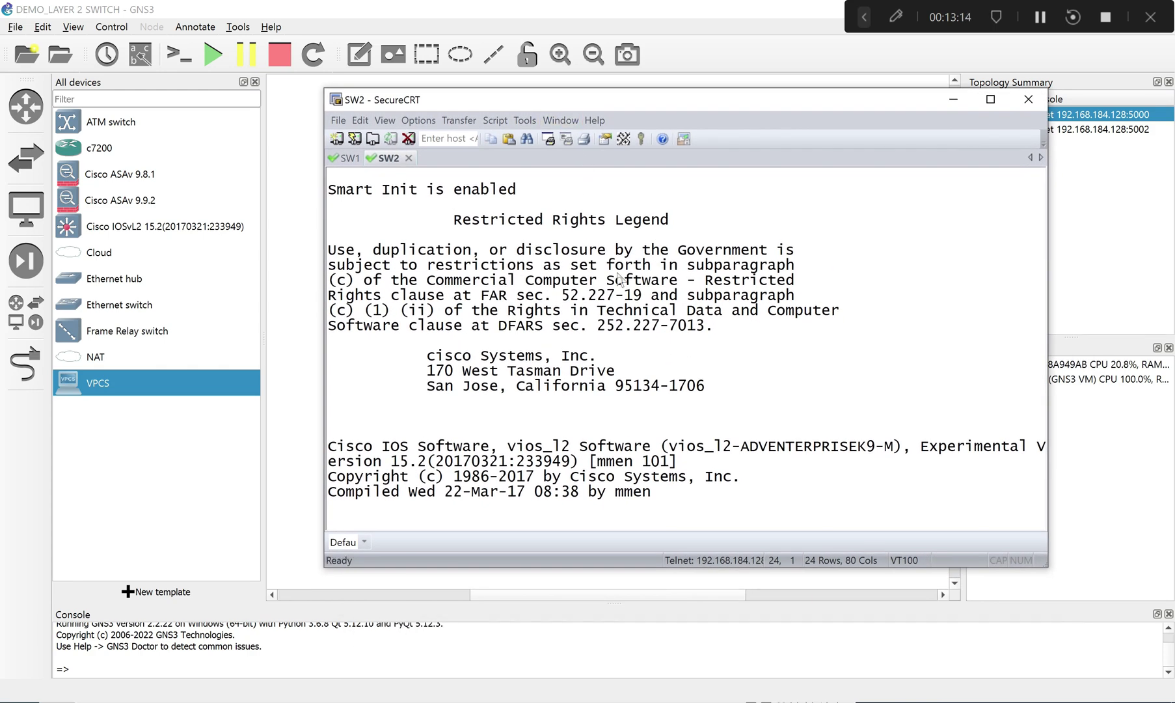
pyautogui.moveTo(655, 505); pyautogui.dragTo(531, 500)
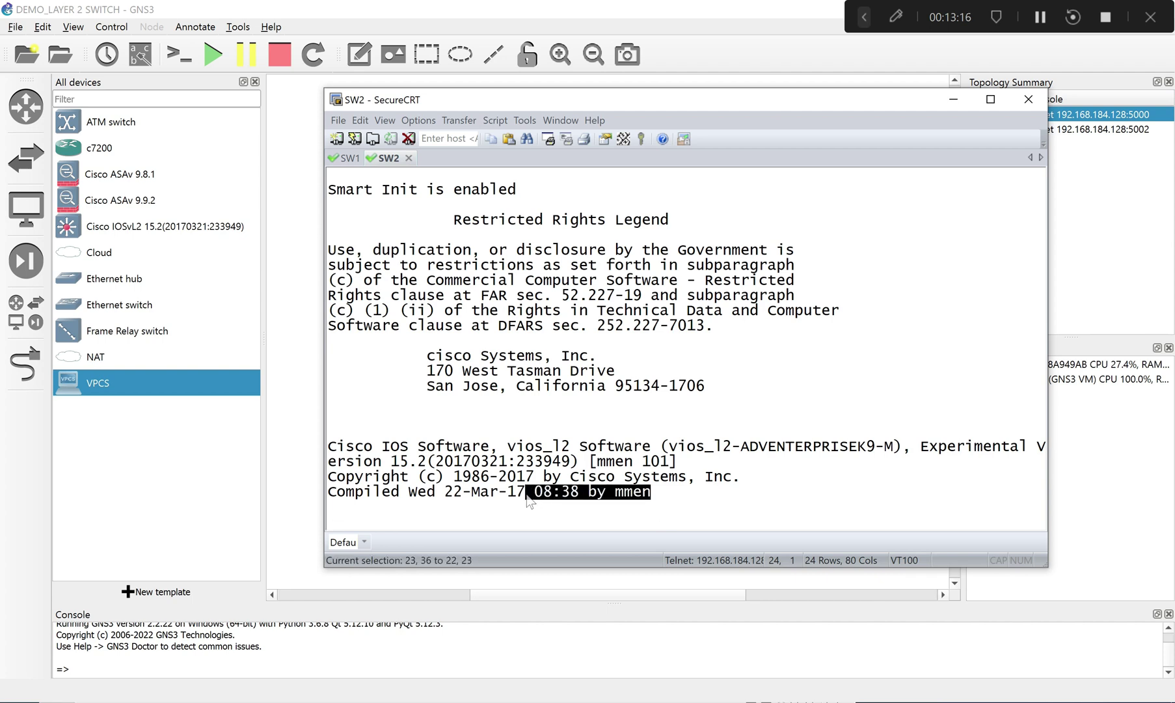
pyautogui.click(493, 512)
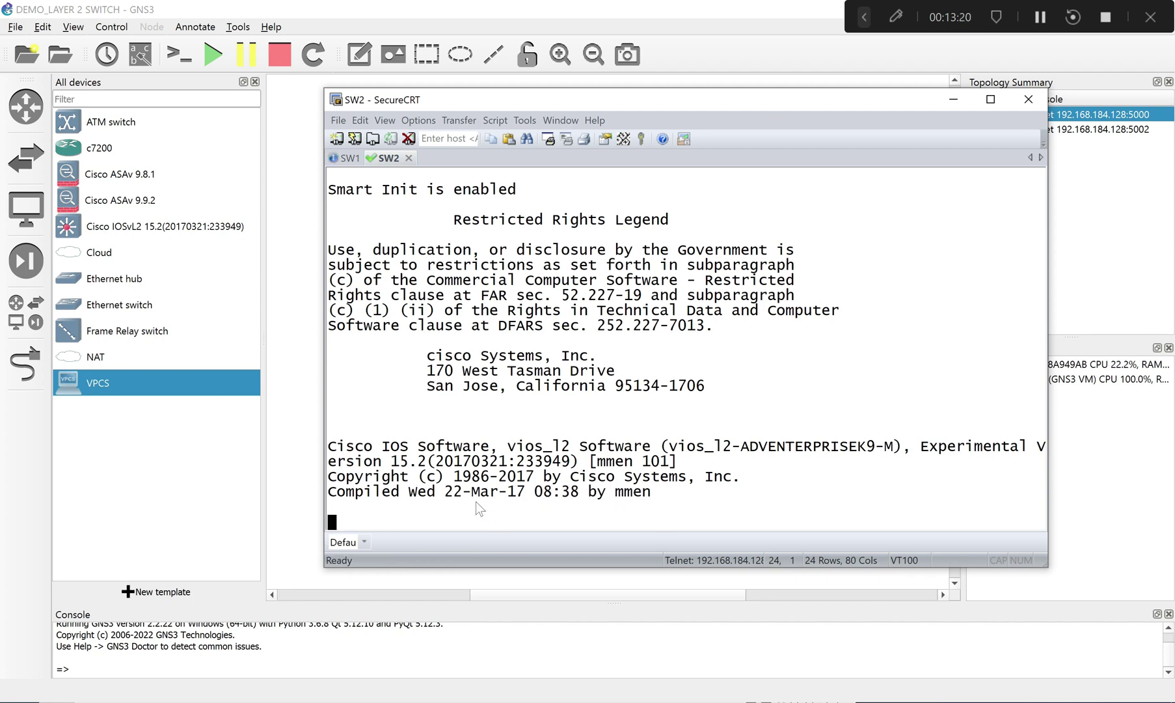
pyautogui.click(346, 158)
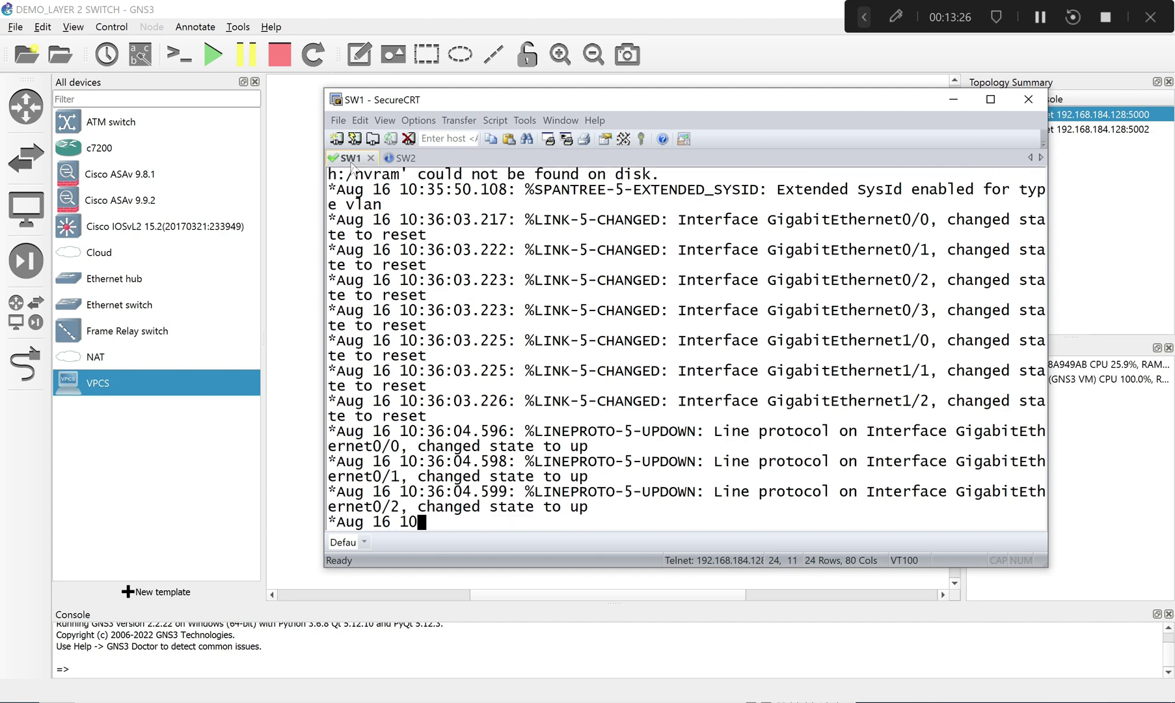
pyautogui.click(402, 158)
pyautogui.moveTo(527, 513); pyautogui.dragTo(329, 475)
pyautogui.click(328, 476)
pyautogui.click(352, 158)
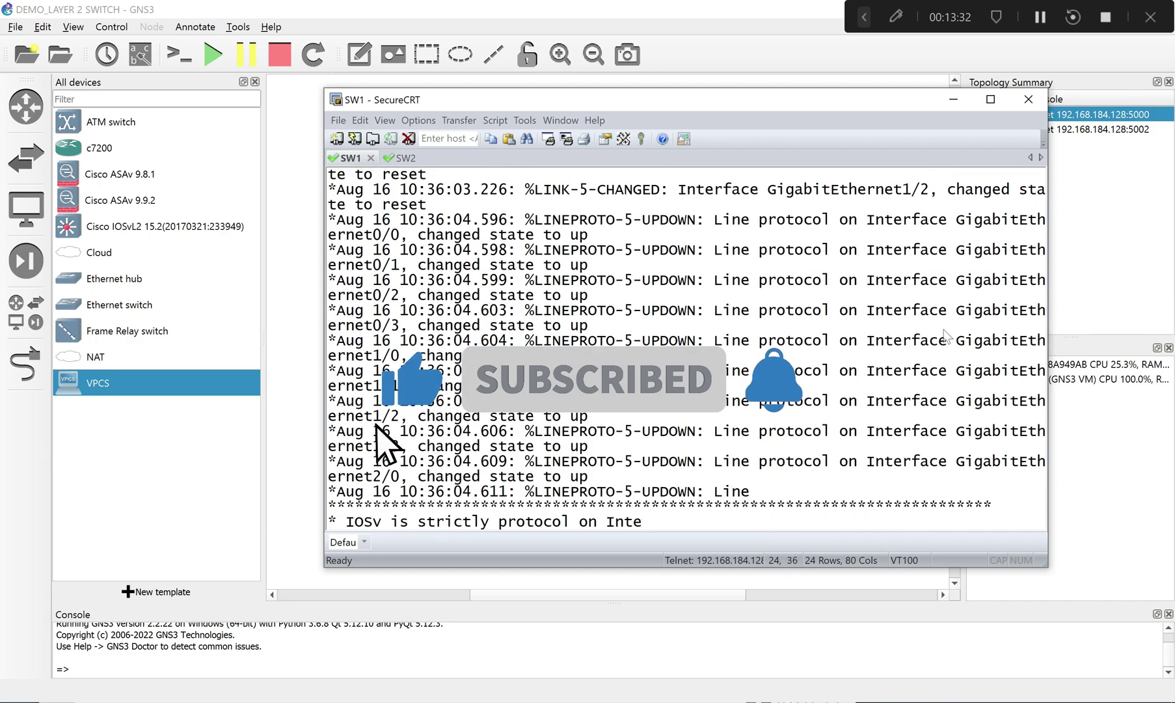
# Step: Move SW1 and SW2 together up to the upper part of the workspace and place the SecureCRT window below them
pyautogui.moveTo(762, 98); pyautogui.dragTo(671, 298)
pyautogui.click(312, 193)
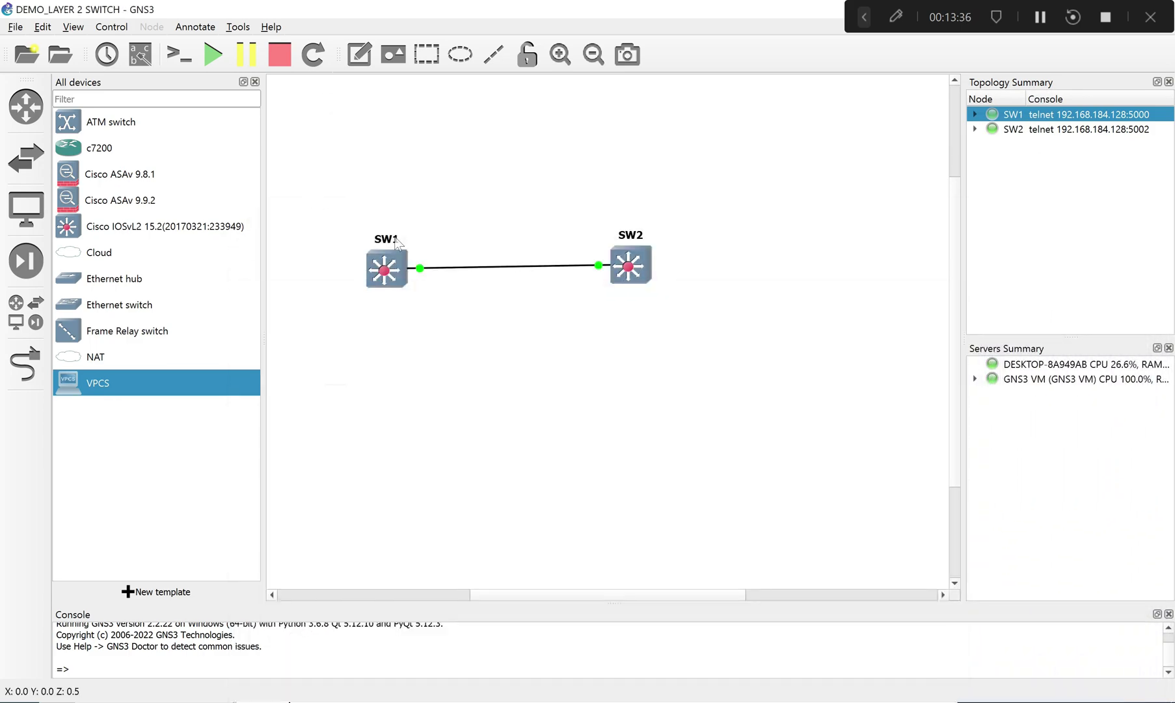
pyautogui.moveTo(311, 210); pyautogui.dragTo(768, 356)
pyautogui.moveTo(645, 272); pyautogui.dragTo(667, 160)
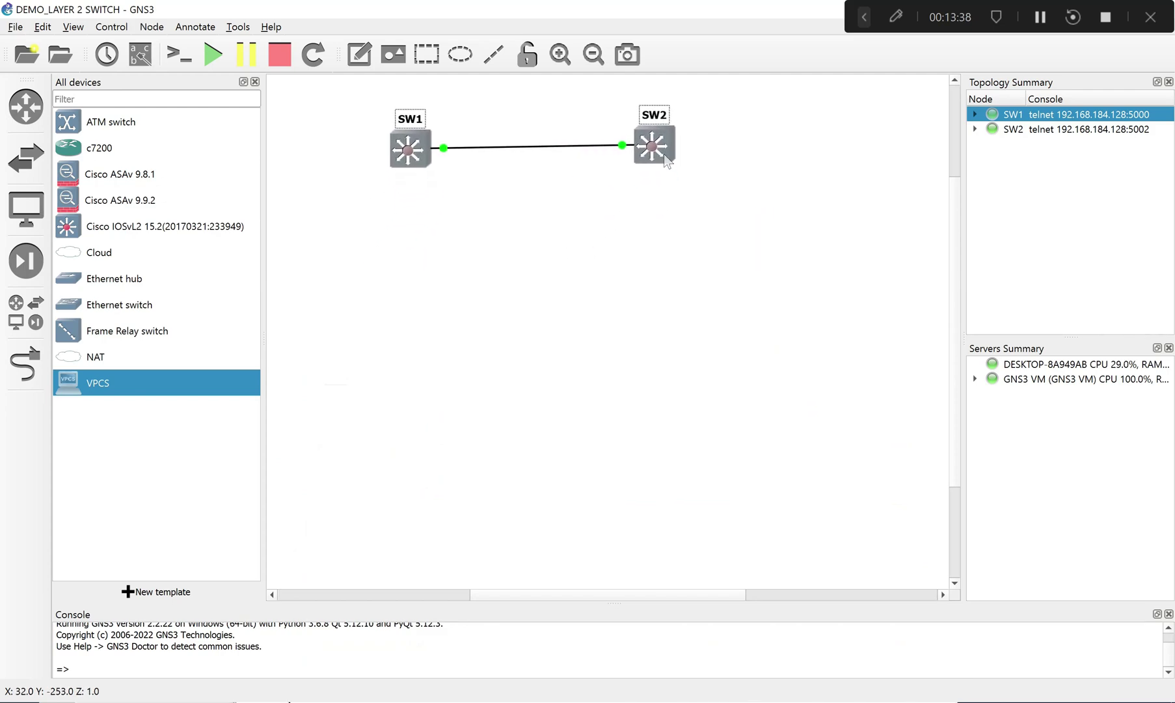
pyautogui.hotkey('alt', 'Tab')
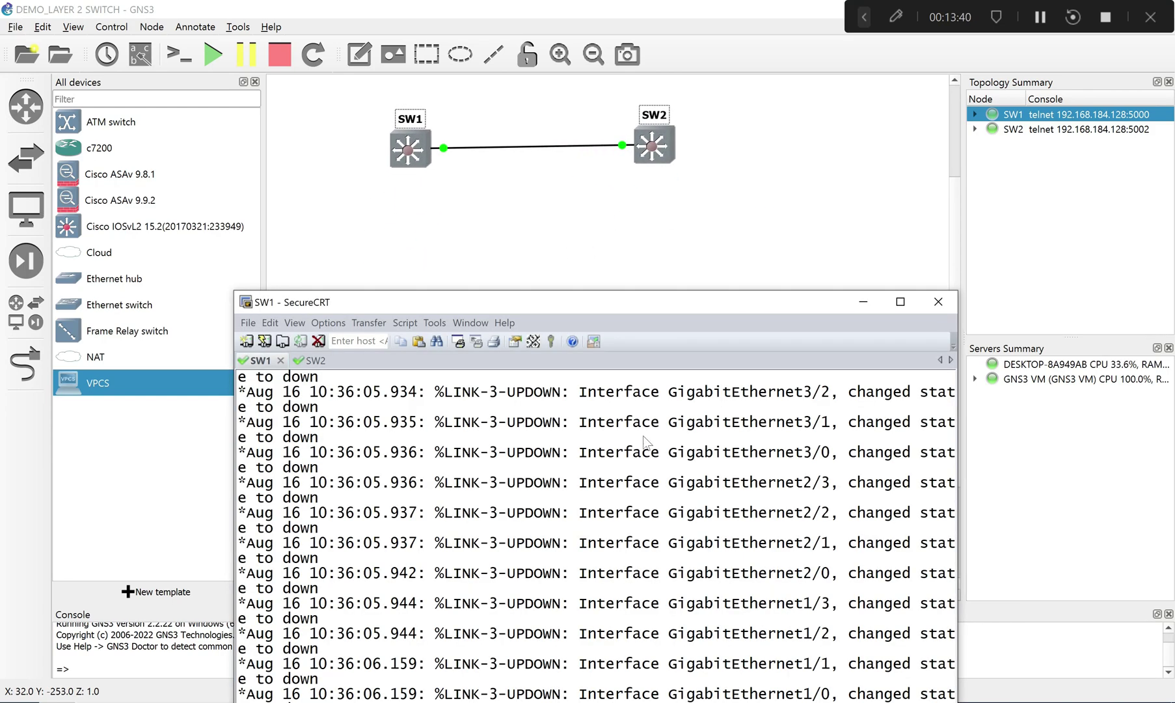
pyautogui.moveTo(641, 306); pyautogui.dragTo(611, 190)
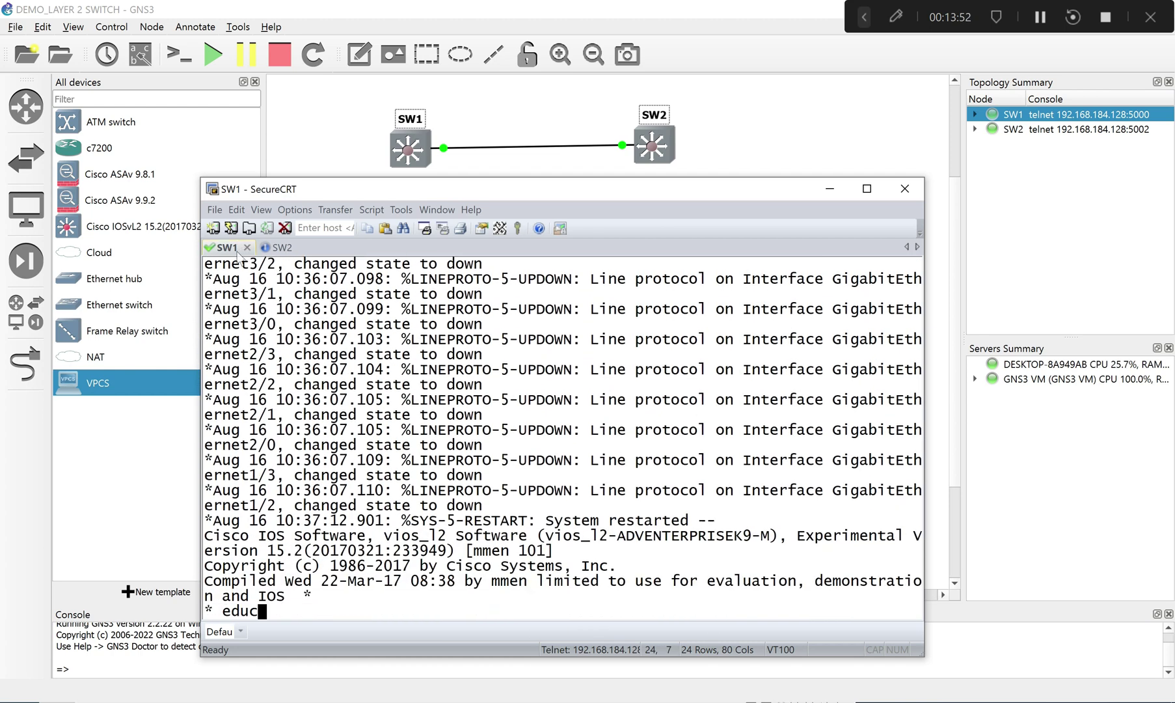
# Step: Check SW2's boot progress, then enter privileged mode and global configuration mode on SW1 with en and configure terminal
pyautogui.click(282, 247)
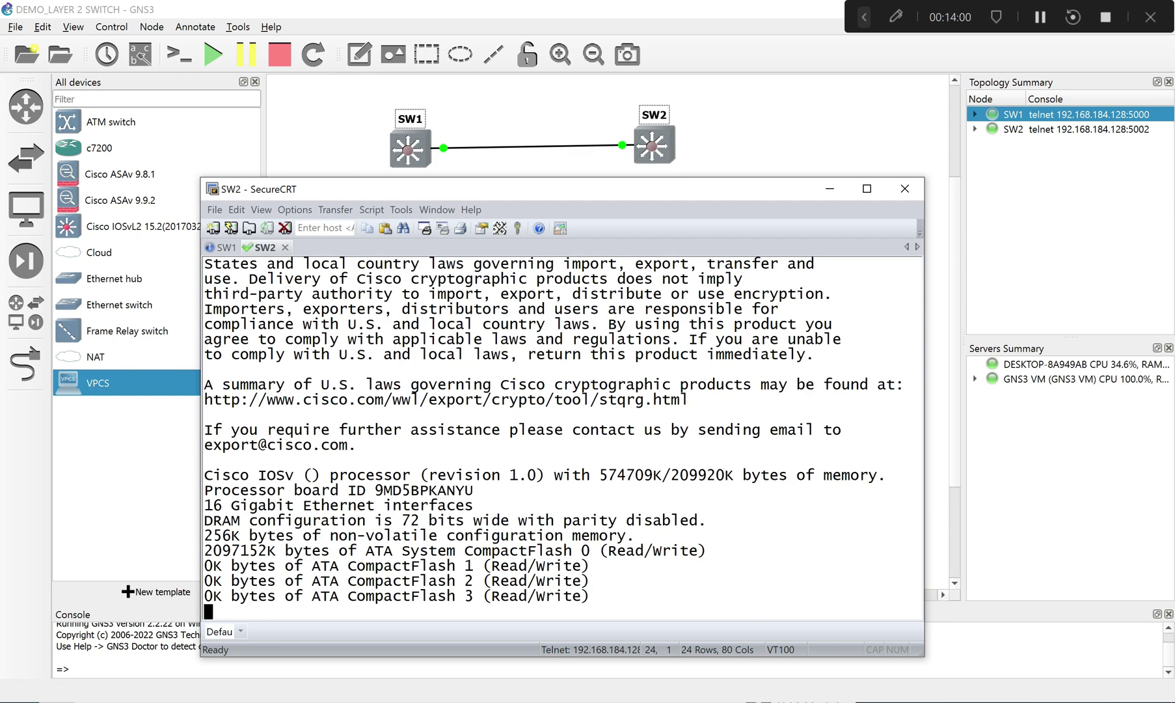
pyautogui.hotkey('ctrl', 'Tab')
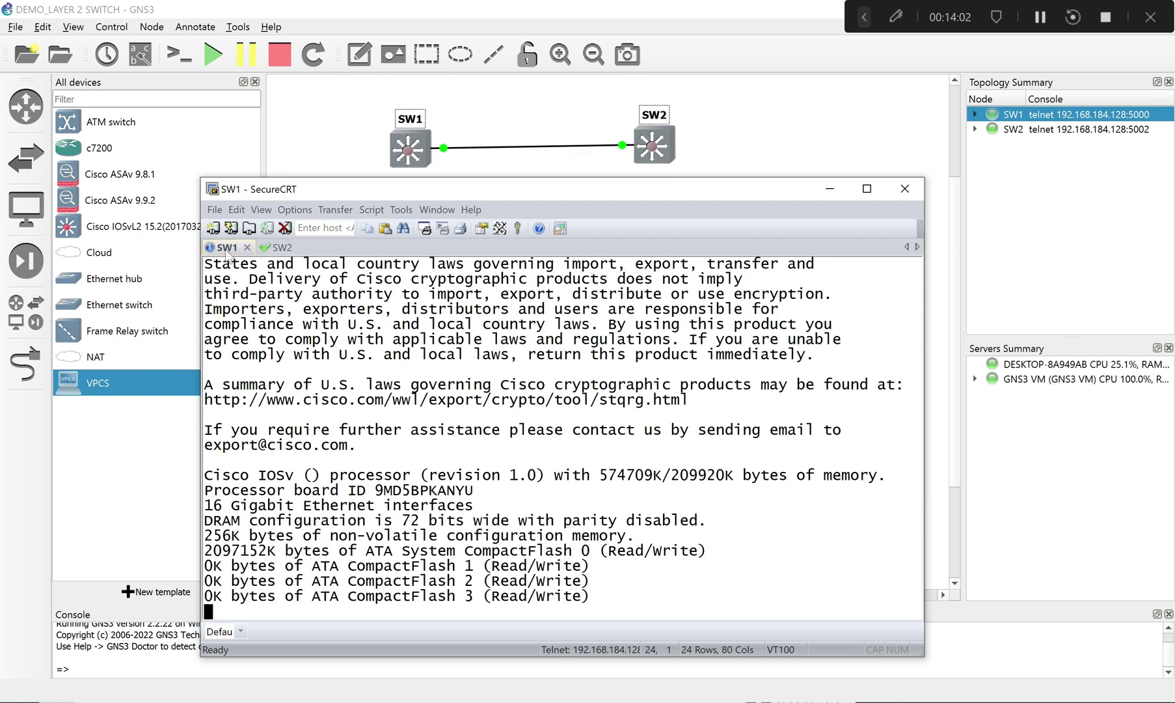
pyautogui.write('en')
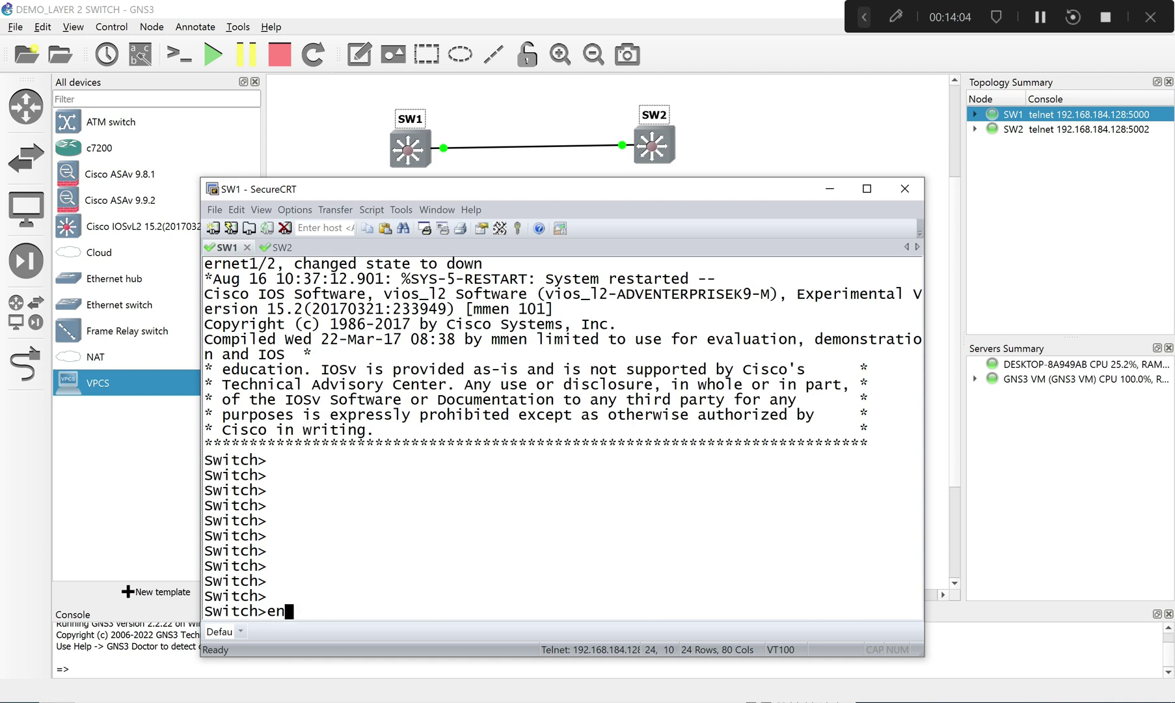
pyautogui.press('Return')
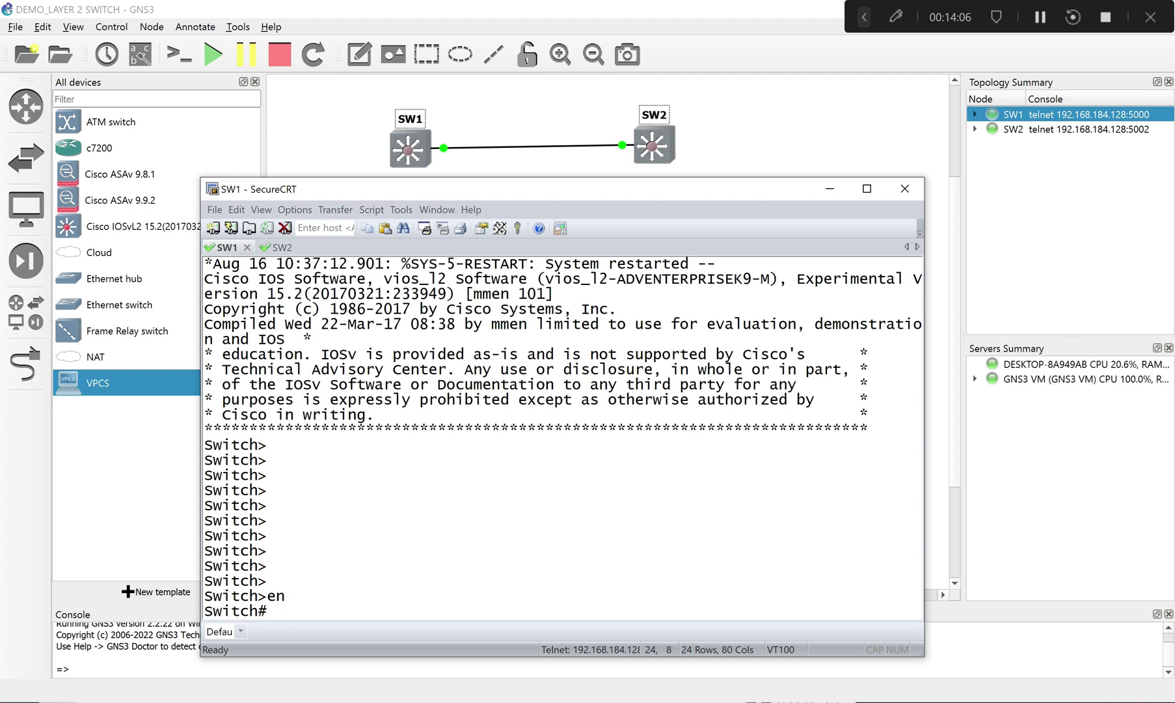
pyautogui.write('conf')
pyautogui.press('Tab')
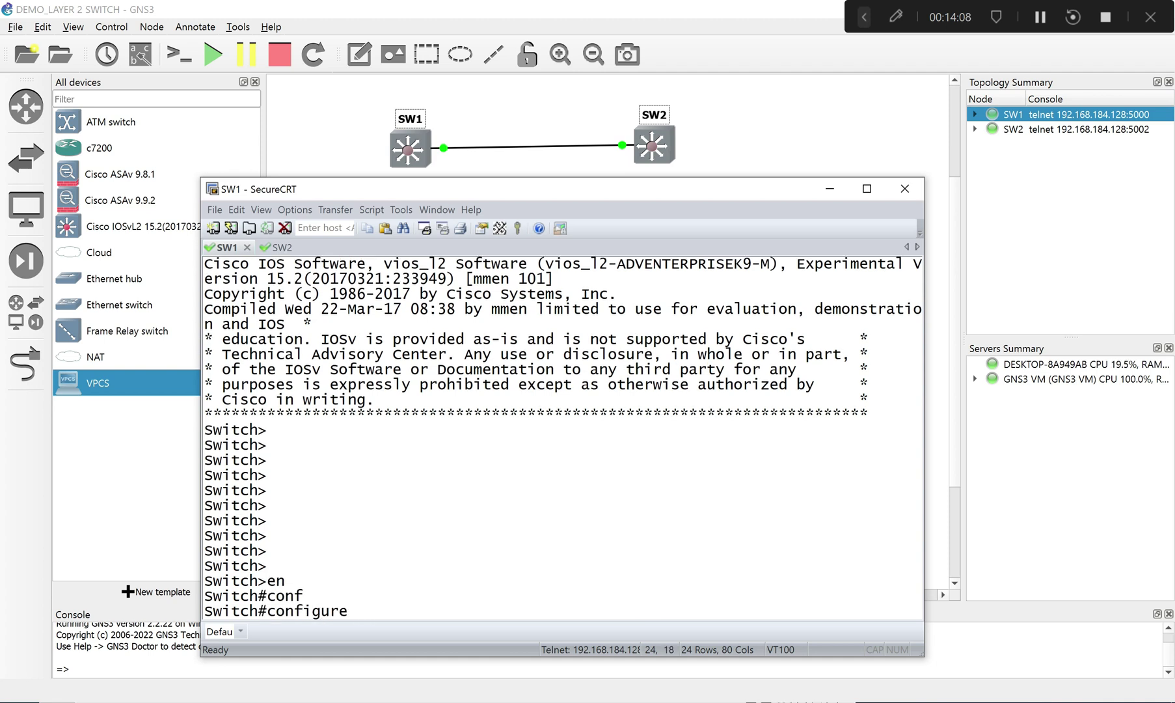
pyautogui.write('ter')
pyautogui.press('Tab')
pyautogui.press('Return')
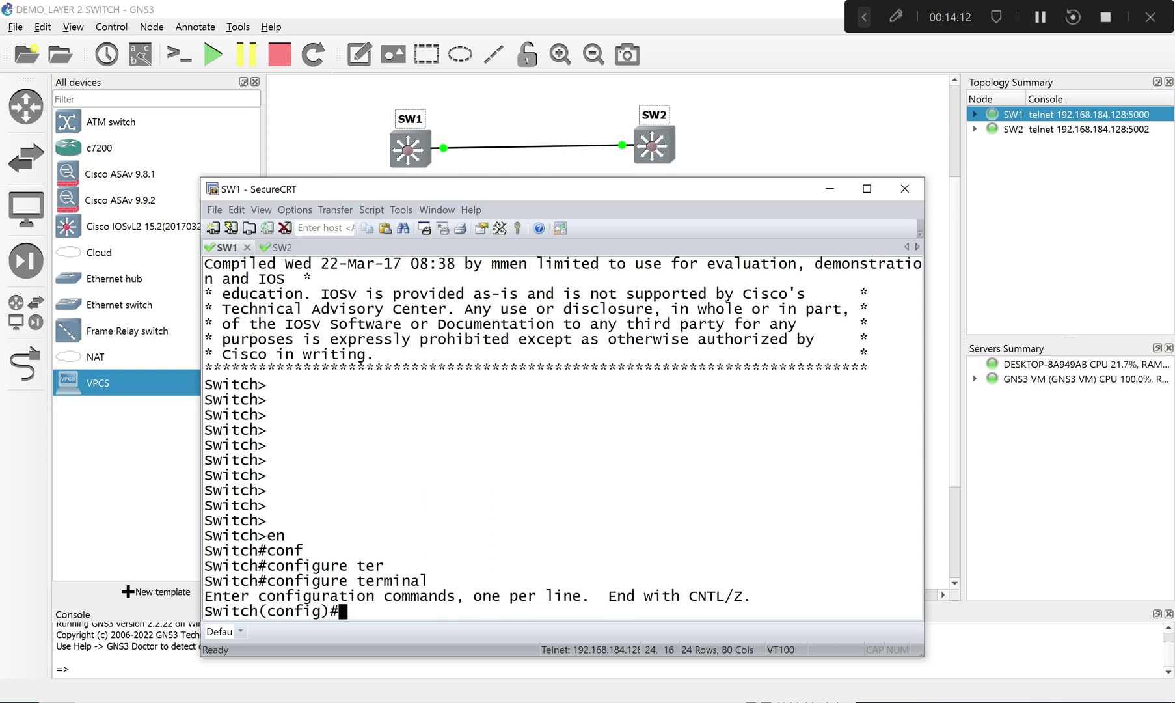
# Step: Set the switch's hostname to SW1 in global configuration mode
pyautogui.write('hi')
pyautogui.press('Tab')
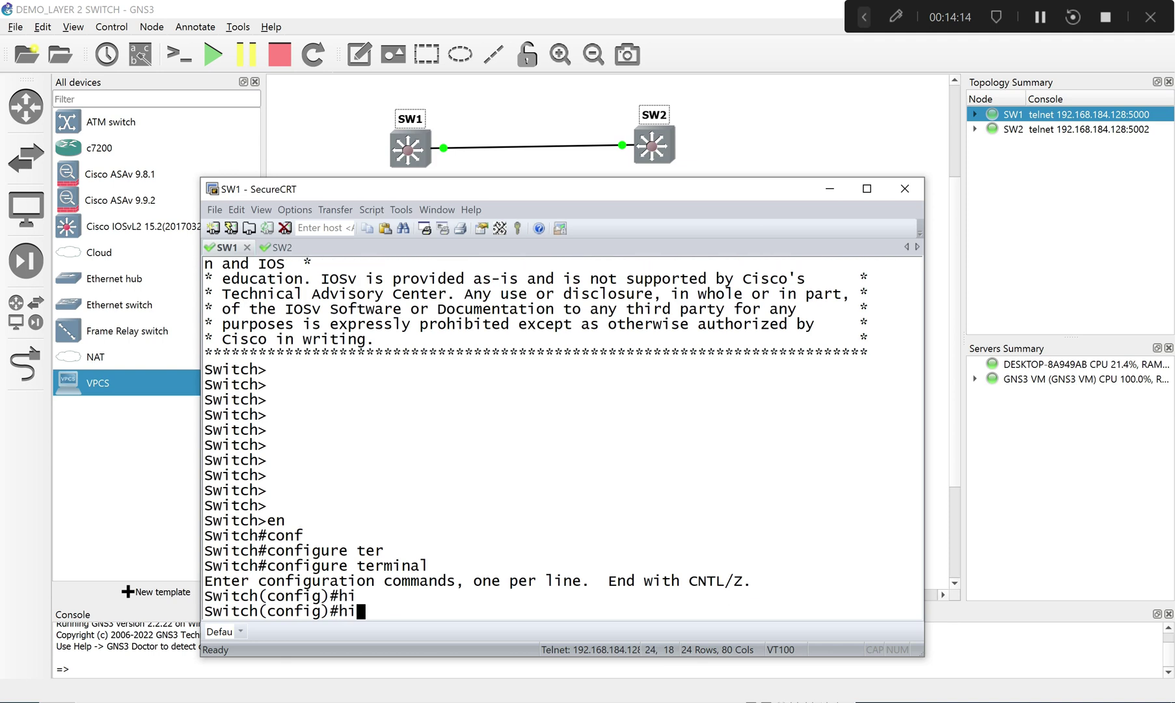
pyautogui.press('BackSpace')
pyautogui.press('BackSpace')
pyautogui.doubleClick(251, 492)
pyautogui.click(496, 588)
pyautogui.write('os')
pyautogui.press('Tab')
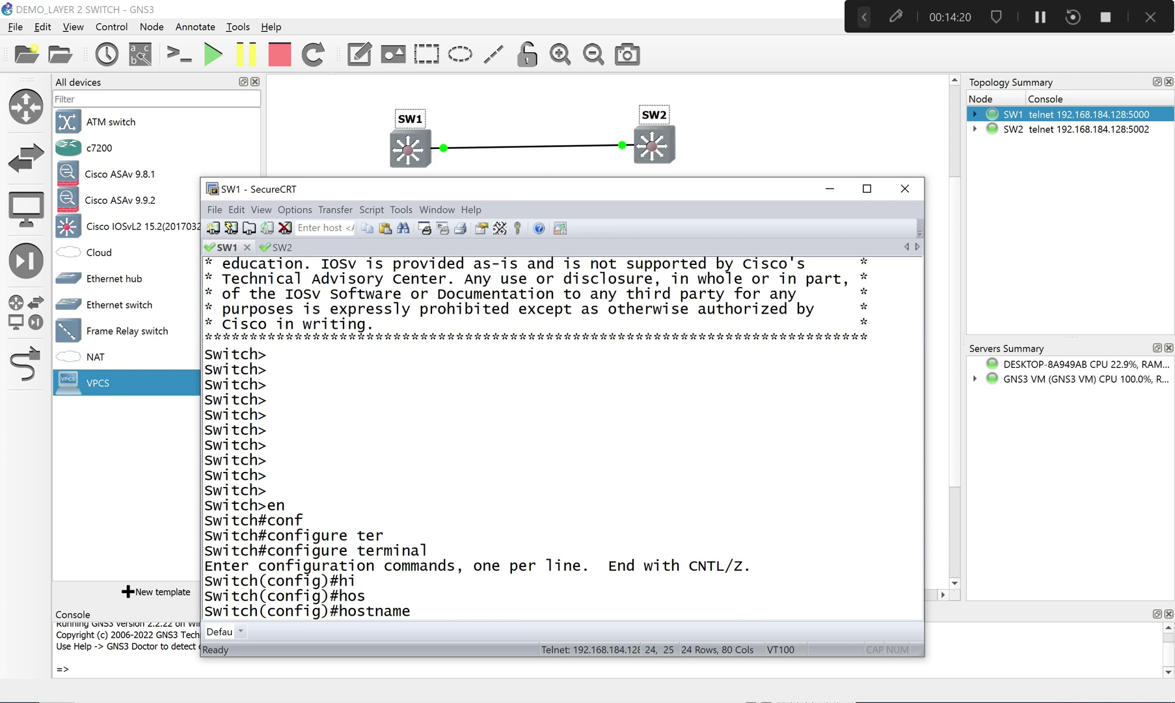
pyautogui.write('SW1')
pyautogui.press('Return')
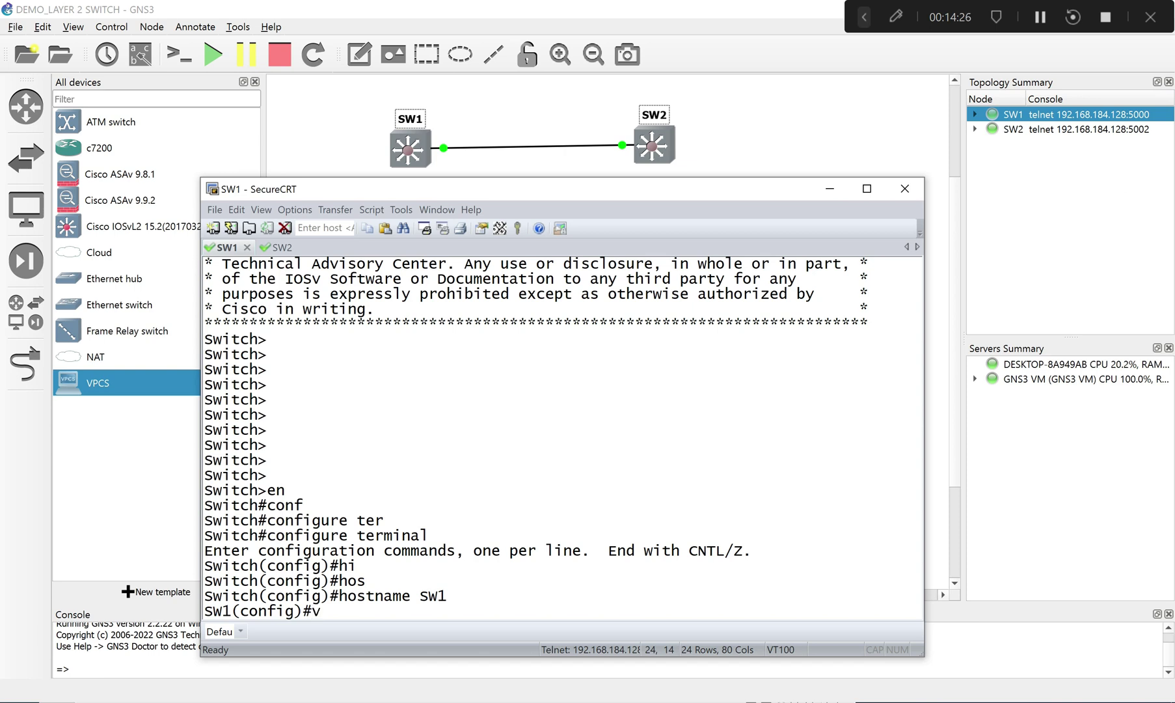
# Step: Create VLAN 10 on SW1
pyautogui.write('vla')
pyautogui.press('Tab')
pyautogui.write('1')
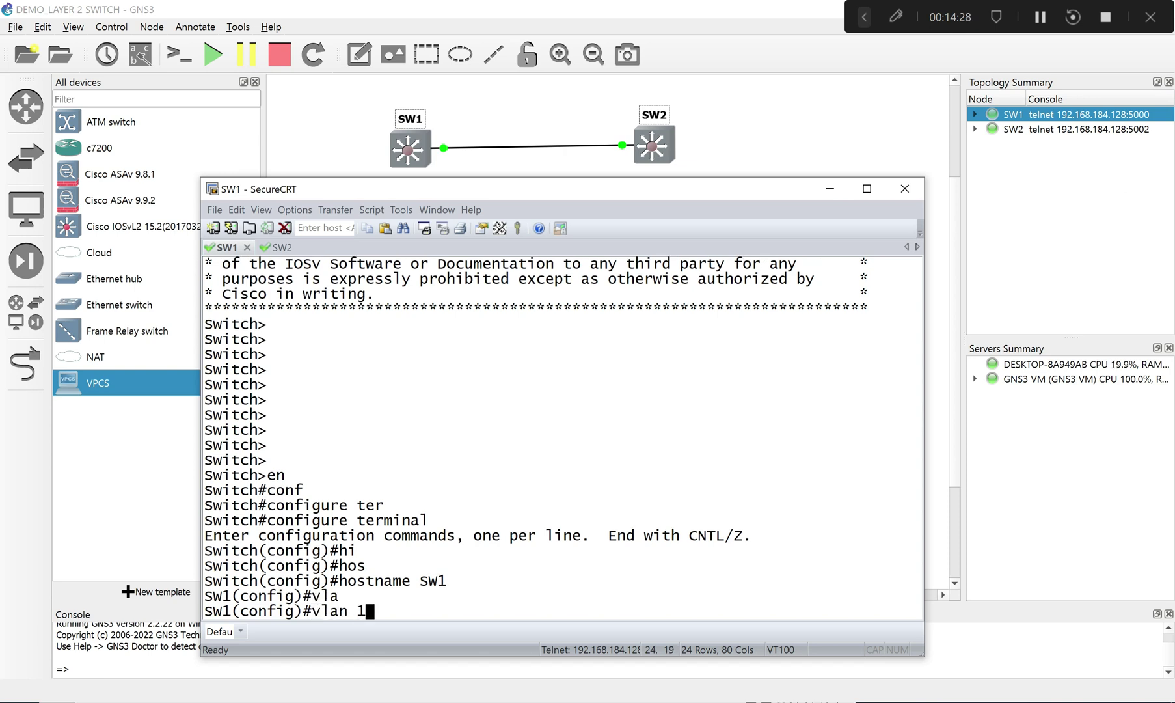
pyautogui.write('0')
pyautogui.press('Return')
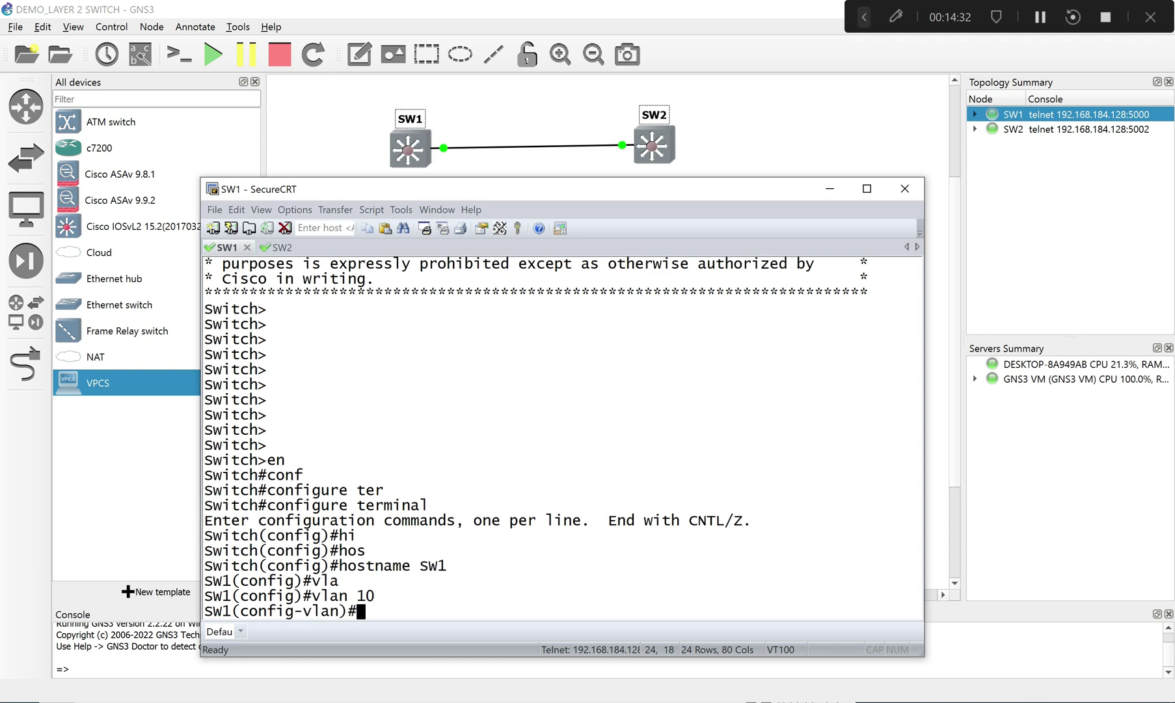
# Step: Name VLAN 10 Marketting on SW1
pyautogui.write('name mar')
pyautogui.press('BackSpace')
pyautogui.press('BackSpace')
pyautogui.press('BackSpace')
pyautogui.press('BackSpace')
pyautogui.write('Marke')
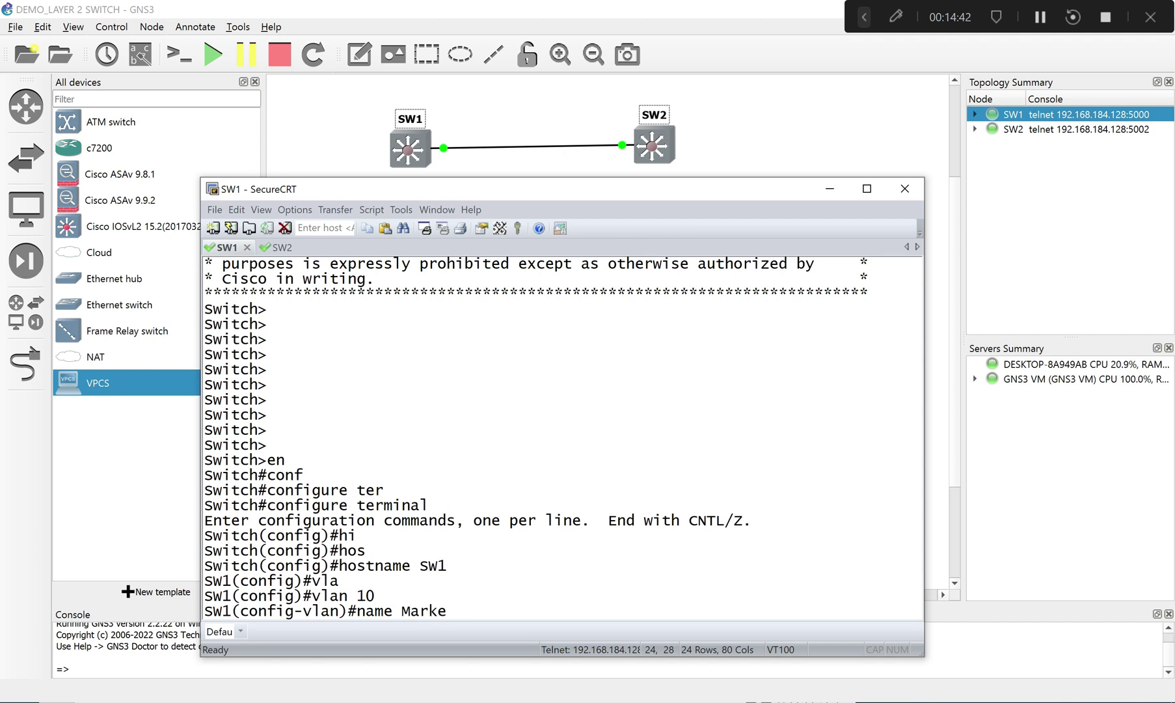
pyautogui.write('tting')
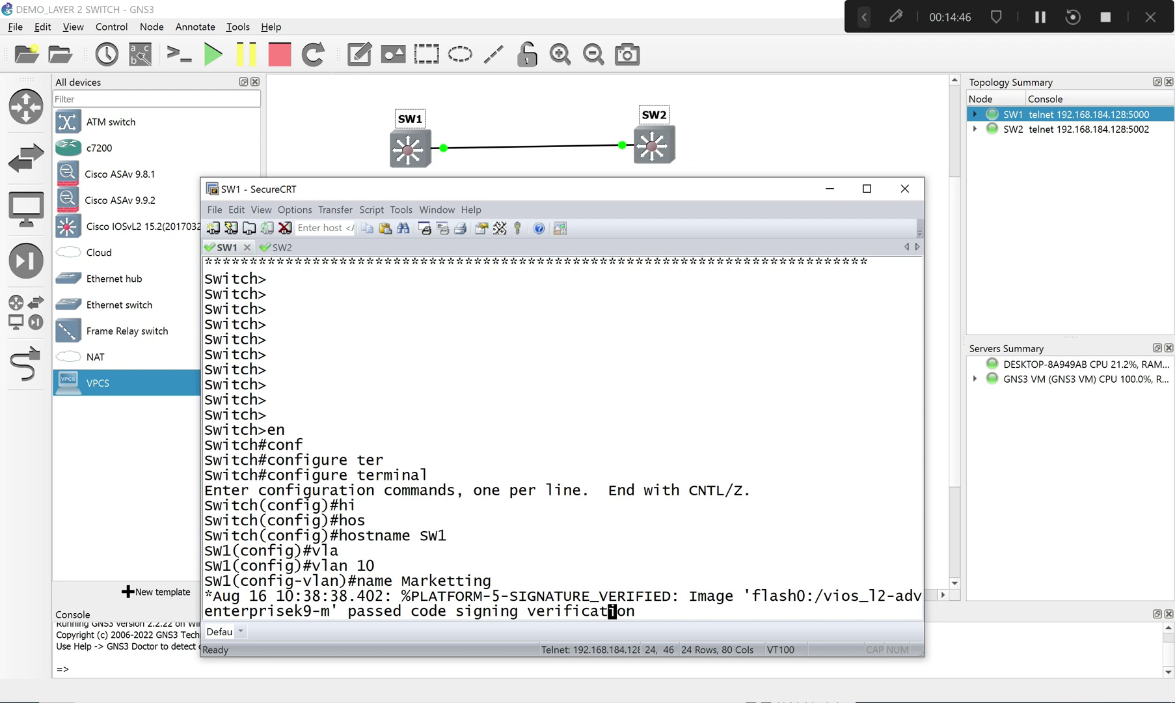
pyautogui.press('Return')
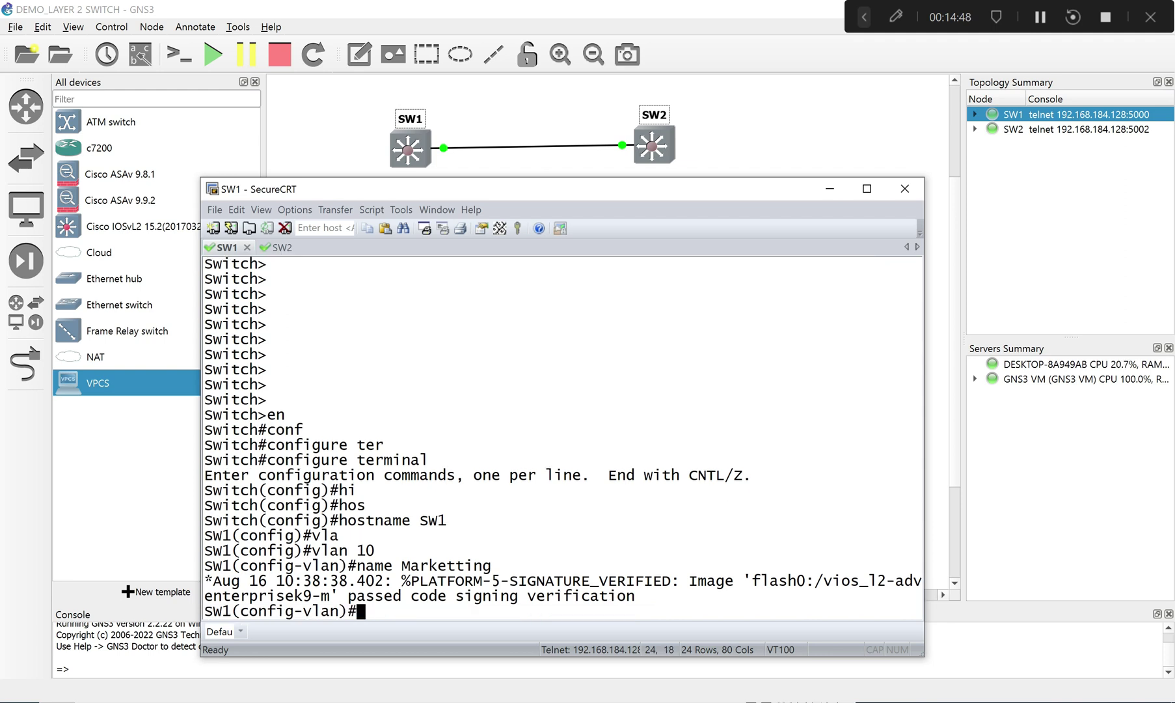
# Step: Exit VLAN configuration mode on SW1 and check the name of VLAN 10 in the full output of do sh vlan
pyautogui.write('exi')
pyautogui.press('Return')
pyautogui.write('do')
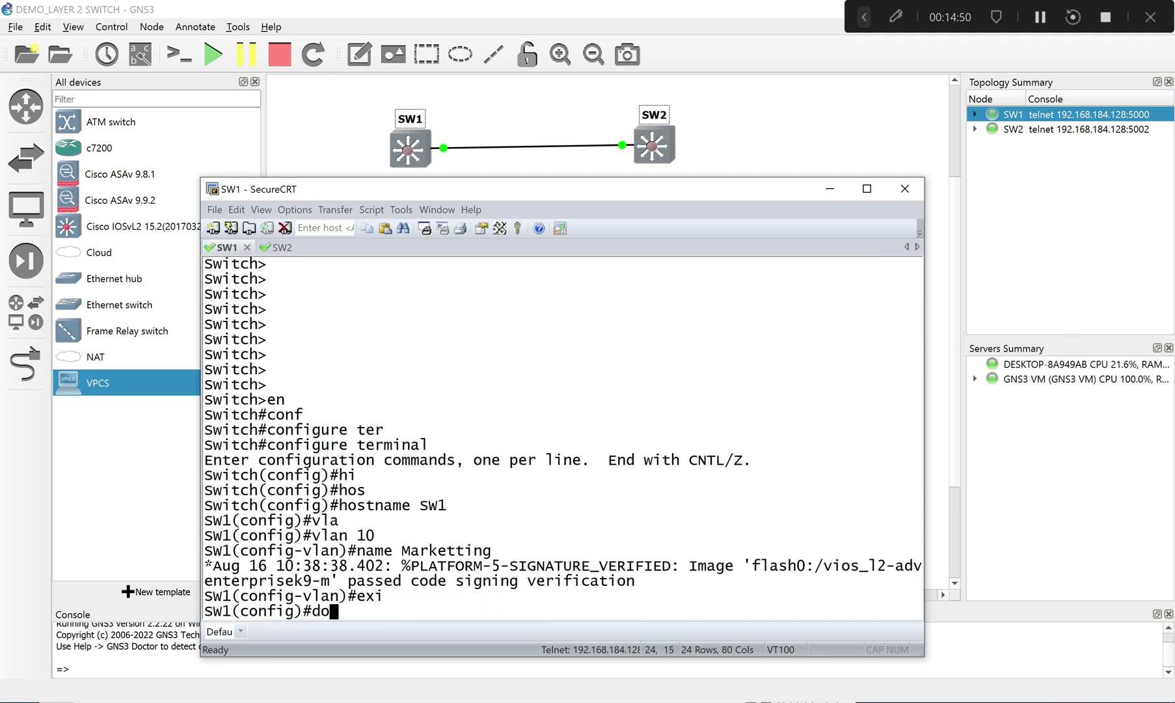
pyautogui.write(' sh vlan')
pyautogui.press('Return')
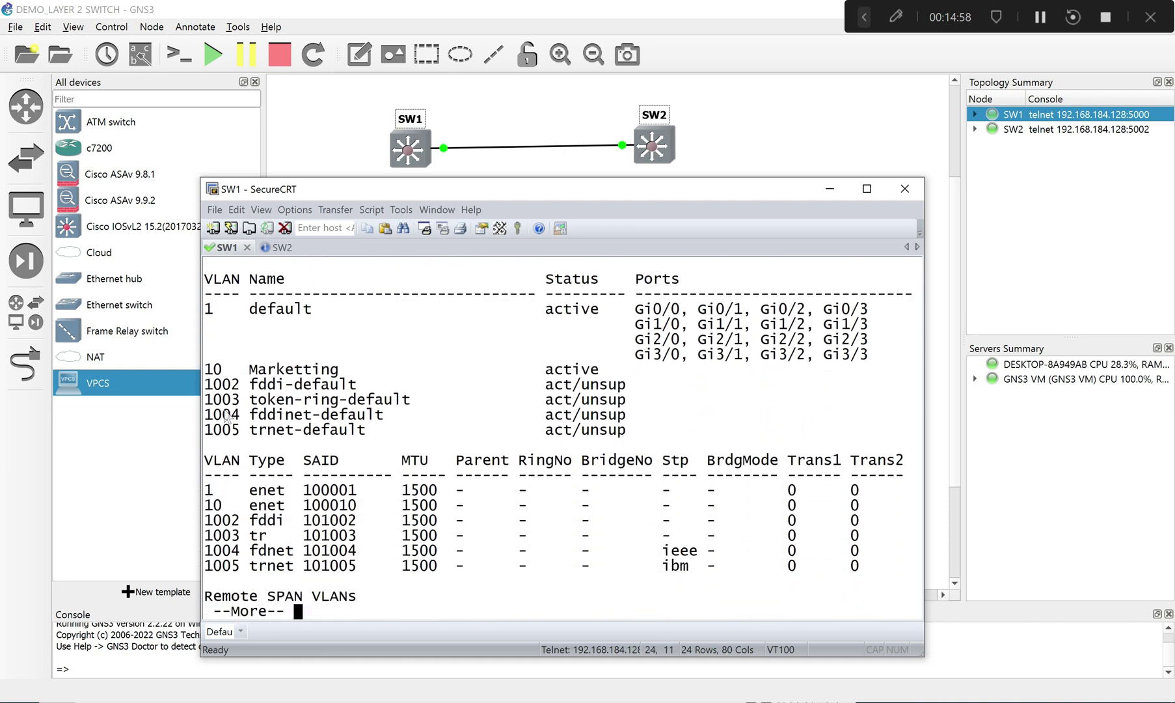
pyautogui.moveTo(319, 369); pyautogui.dragTo(285, 369)
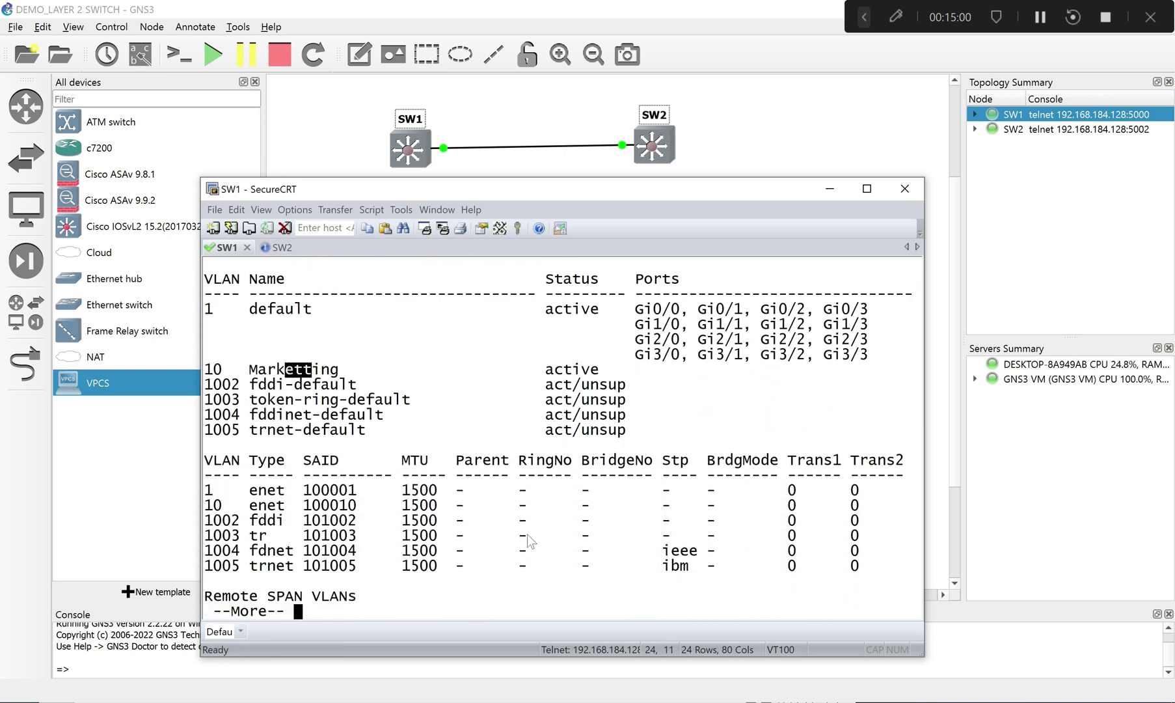
pyautogui.press('space')
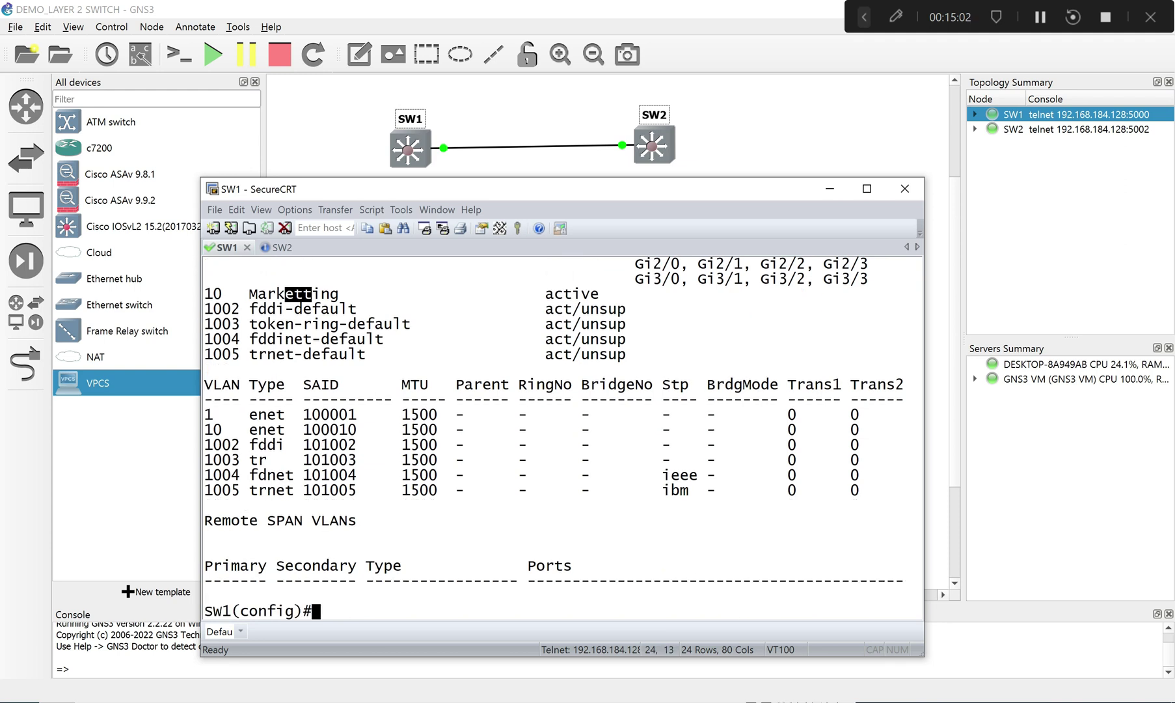
# Step: Re-enter VLAN 10 configuration on SW1 and correct the VLAN's name to Marketing
pyautogui.press('Up')
pyautogui.press('Up')
pyautogui.press('Up')
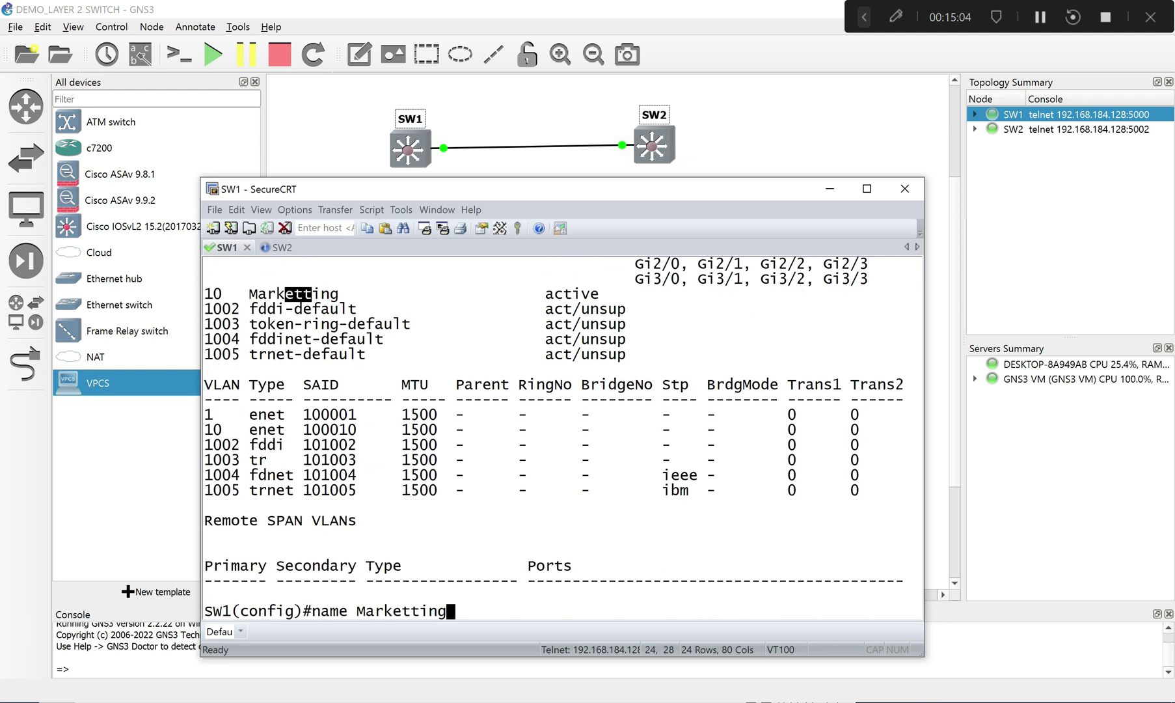
pyautogui.press('Return')
pyautogui.press('Up')
pyautogui.press('Up')
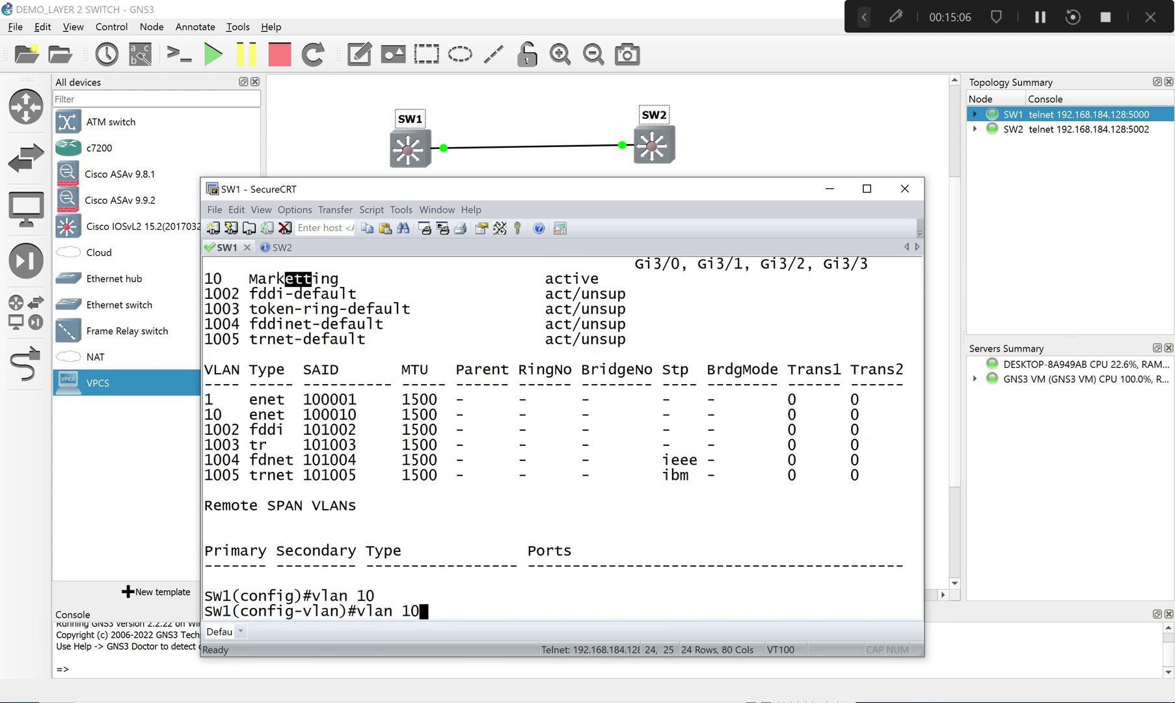
pyautogui.press('Up')
pyautogui.press('Up')
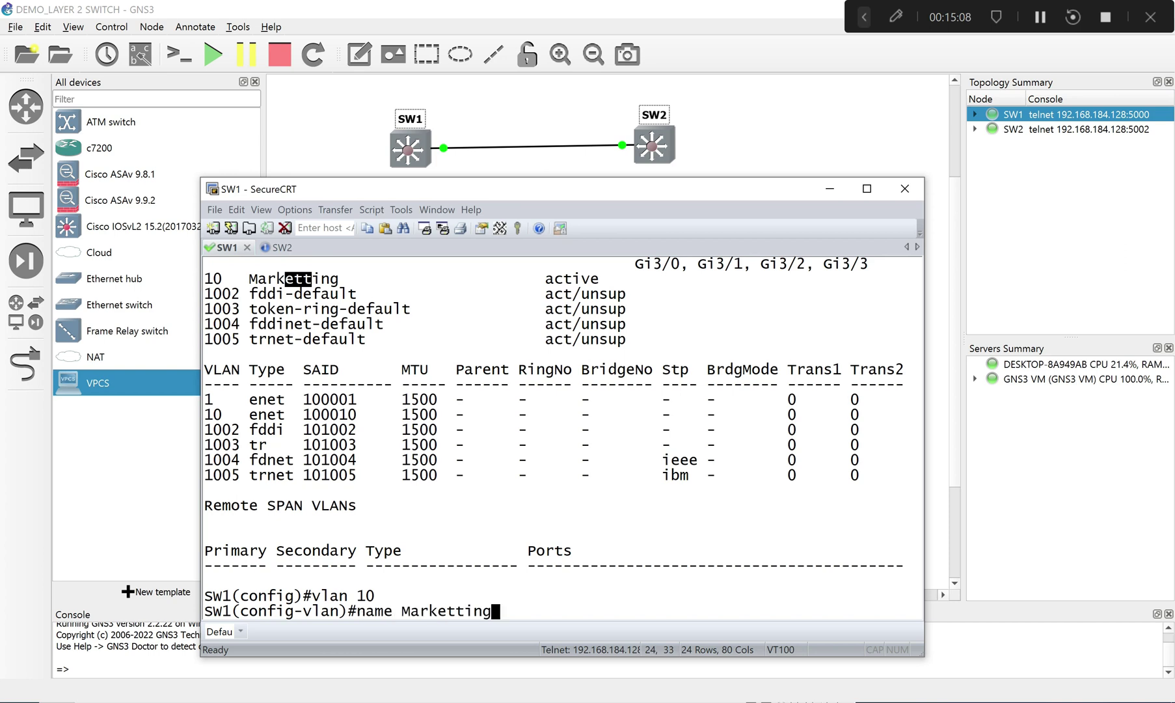
pyautogui.press('BackSpace')
pyautogui.press('BackSpace')
pyautogui.press('BackSpace')
pyautogui.press('BackSpace')
pyautogui.press('BackSpace')
pyautogui.press('BackSpace')
pyautogui.press('BackSpace')
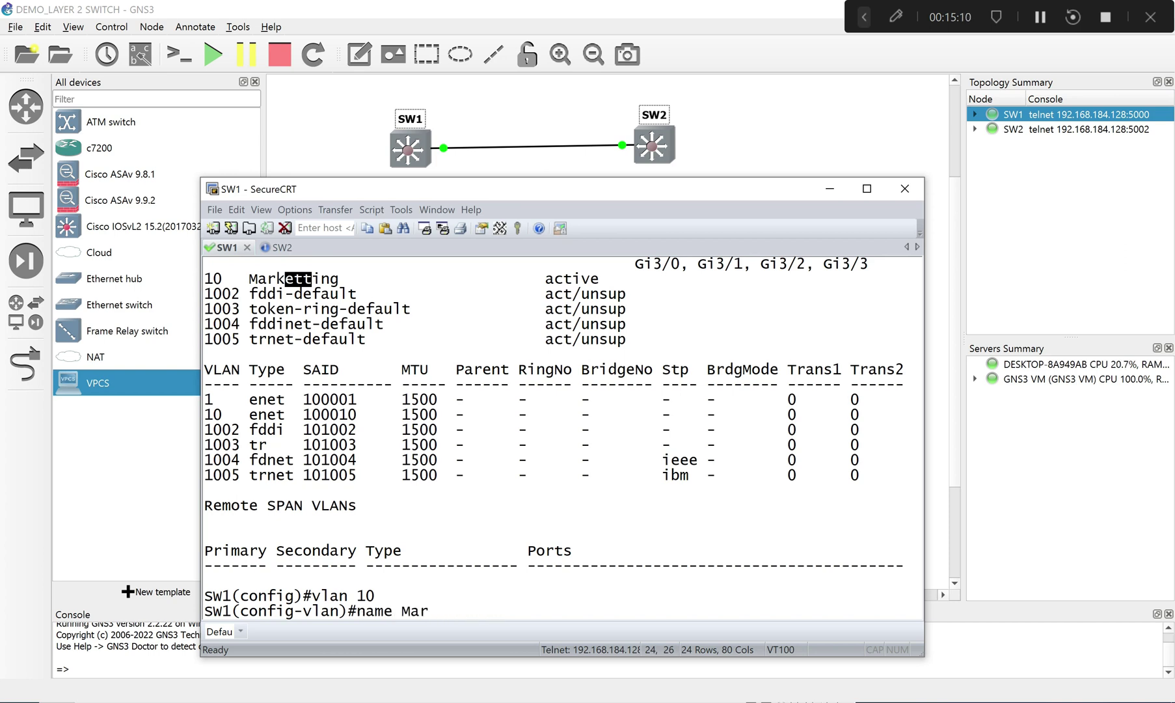
pyautogui.write('keting')
pyautogui.press('Return')
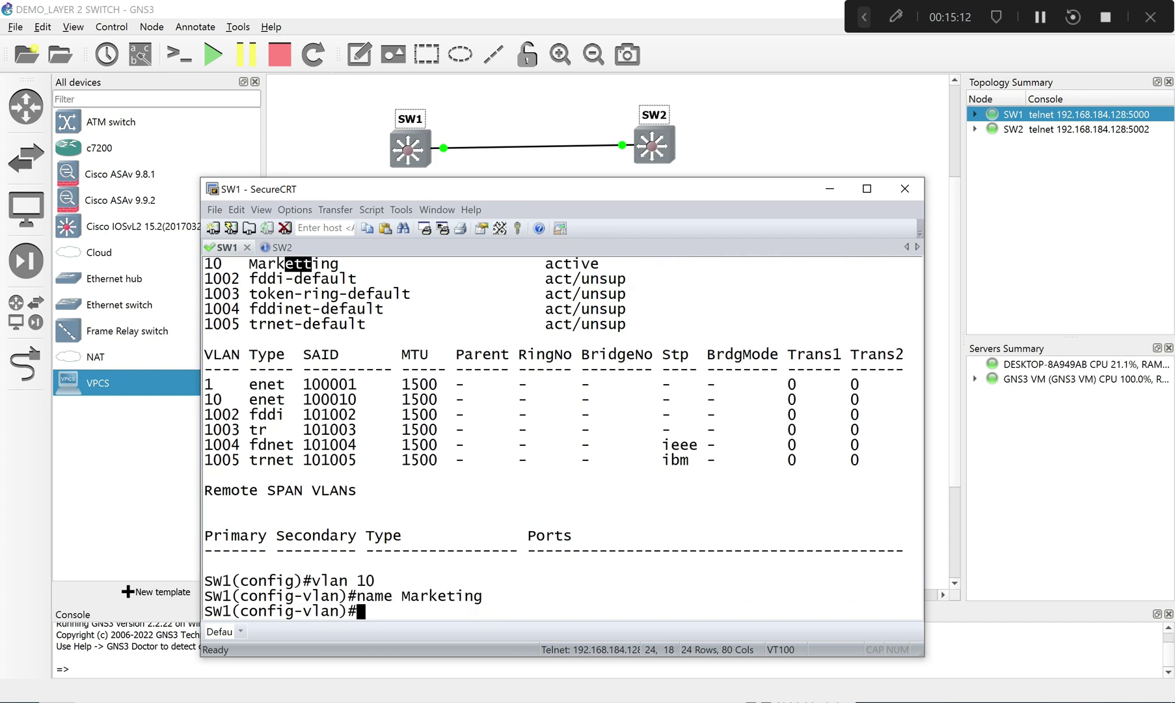
# Step: Return SW1 to privileged mode with end and review the complete VLAN table using sh vla
pyautogui.write('end')
pyautogui.press('Return')
pyautogui.write('sh vla')
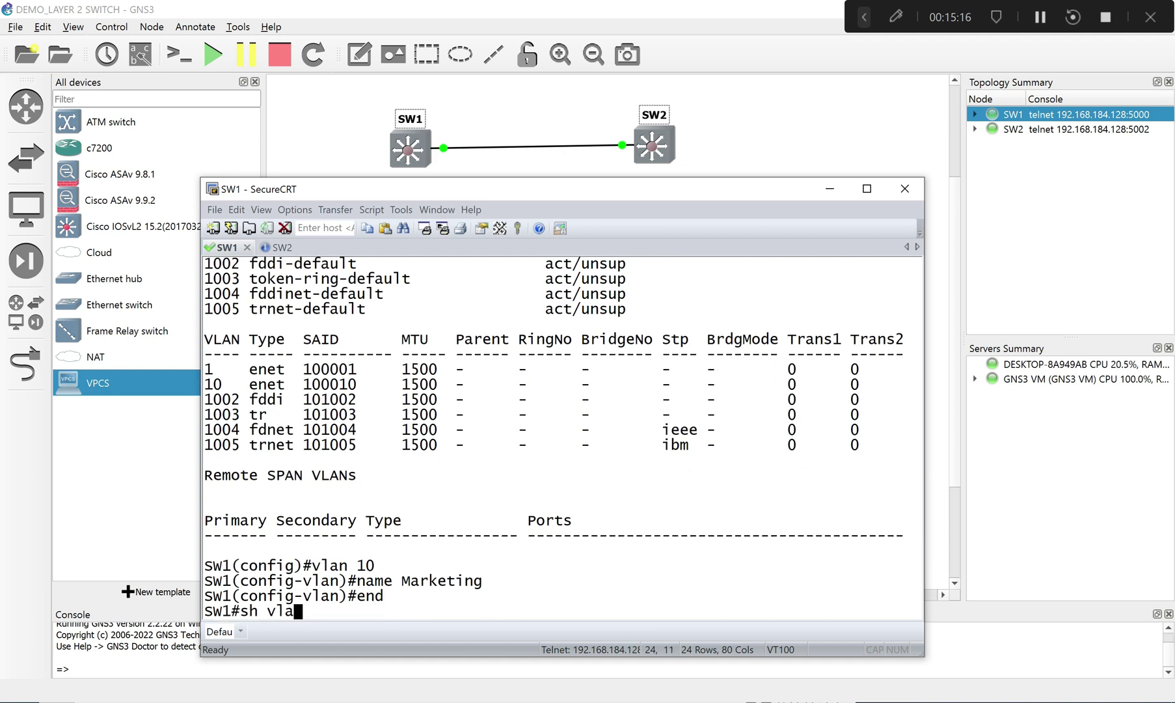
pyautogui.press('Return')
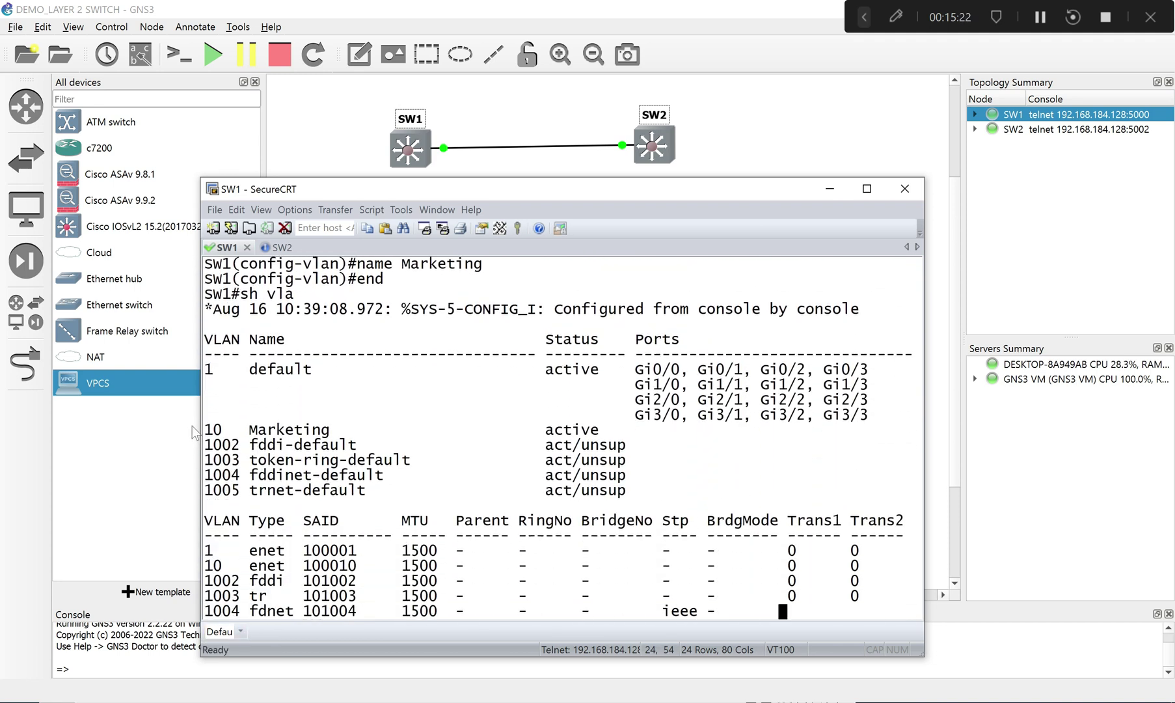
pyautogui.moveTo(214, 423); pyautogui.dragTo(540, 324)
pyautogui.click(540, 324)
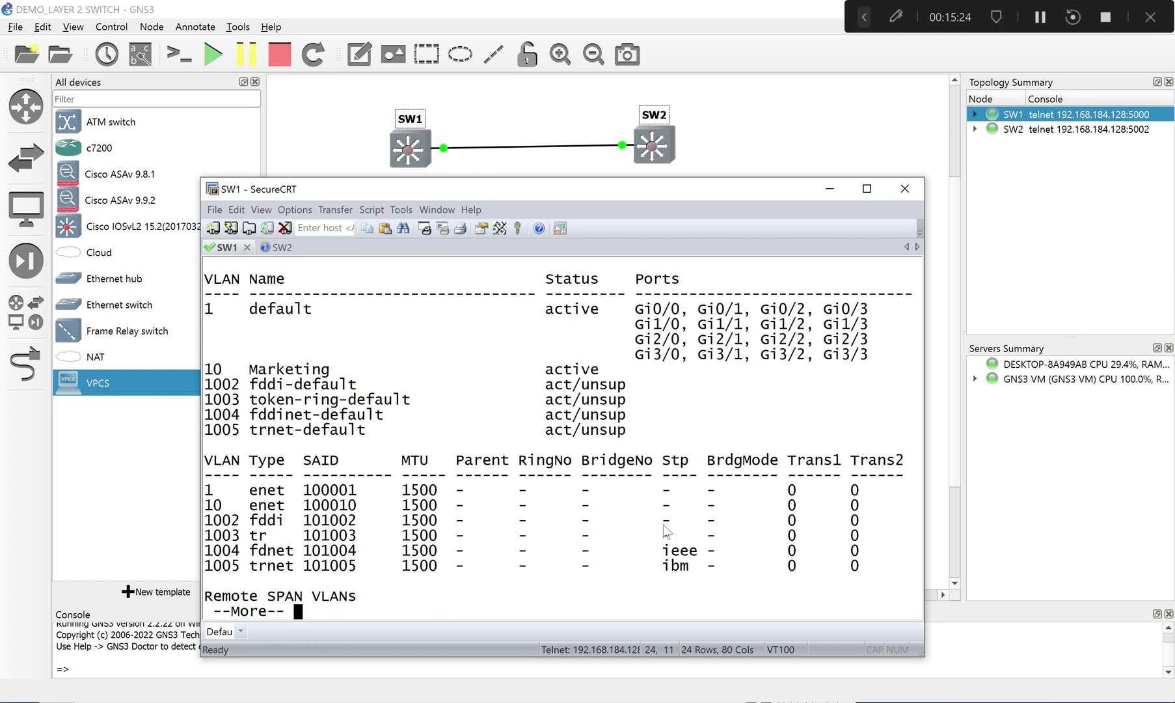
pyautogui.press('space')
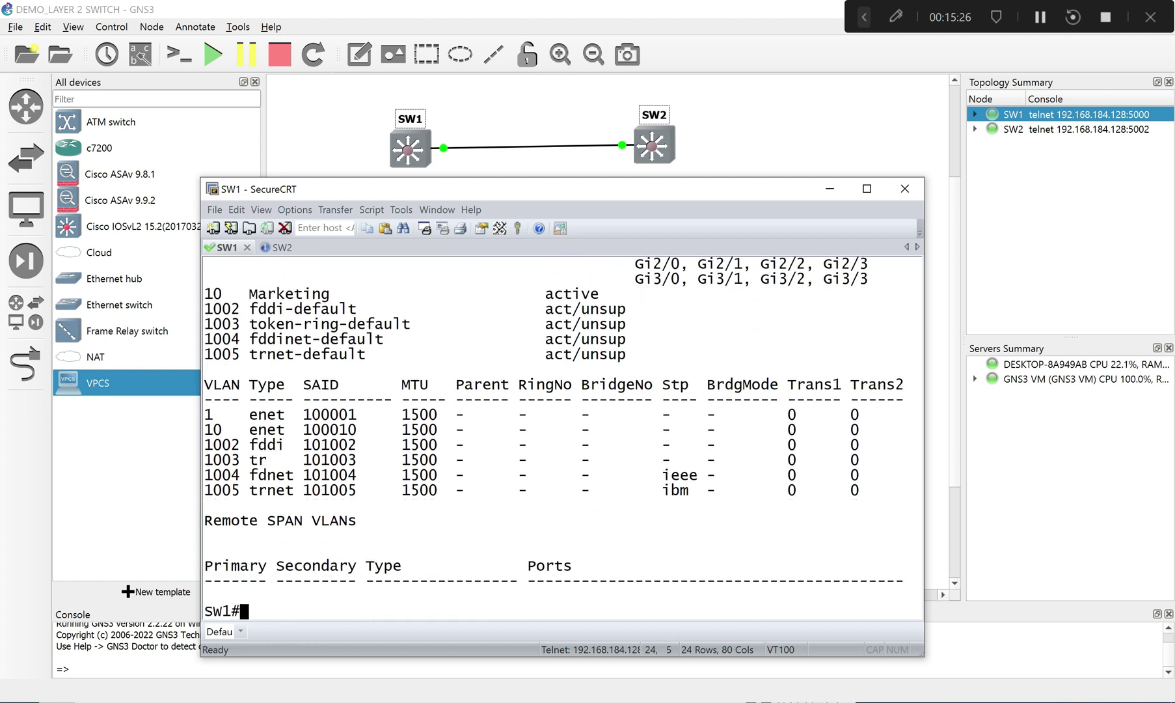